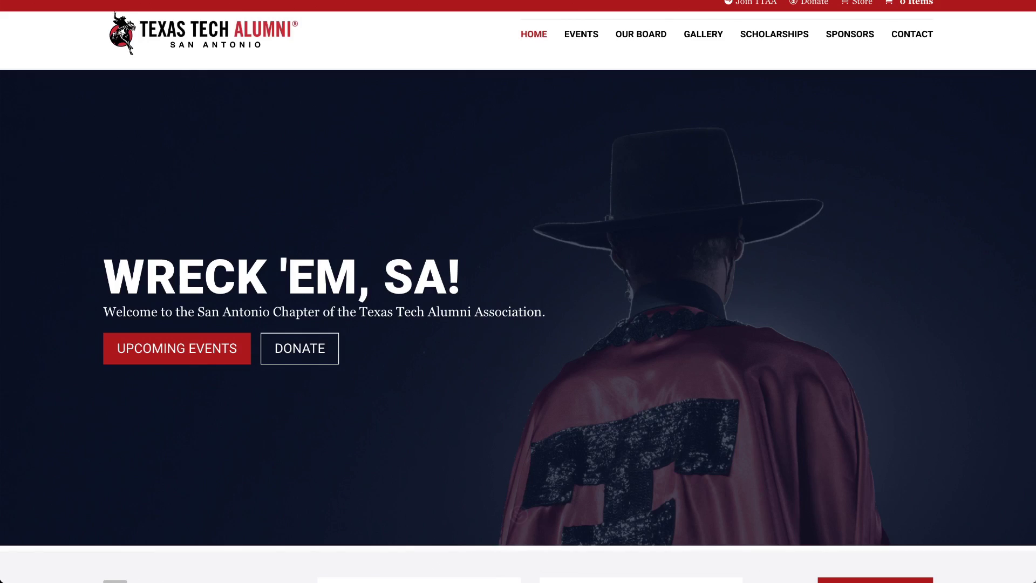
- Test the alumni hero's down-chevron jump to events, then scroll back up and down
left_click(518, 520)
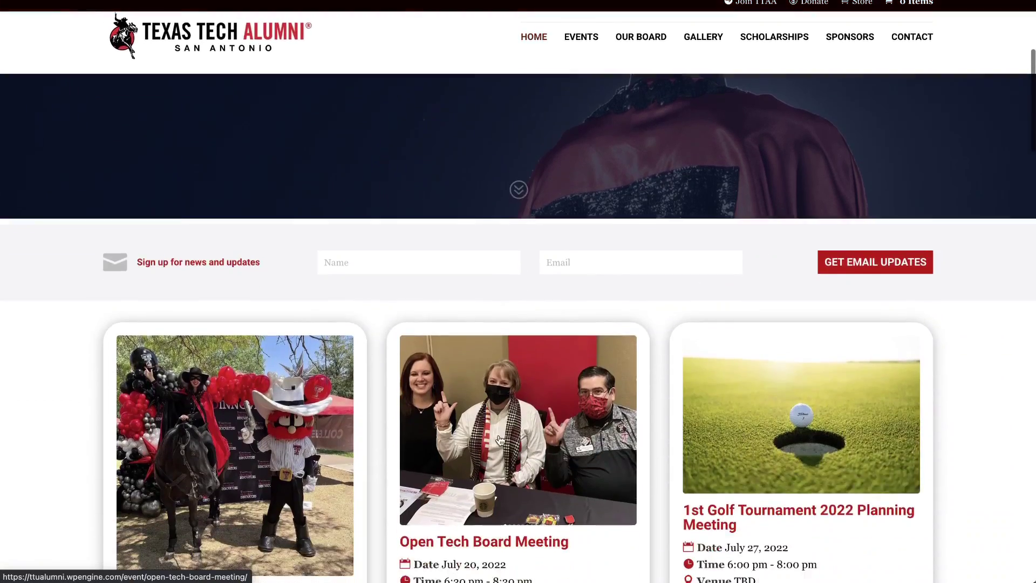
scroll(604, 313, "up", 10)
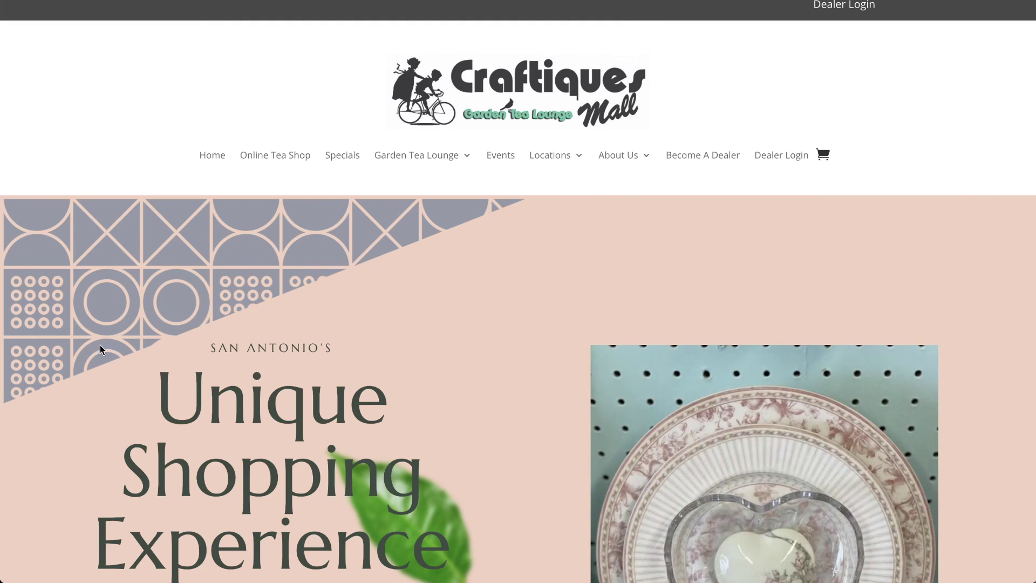
scroll(100, 346, "down", 5)
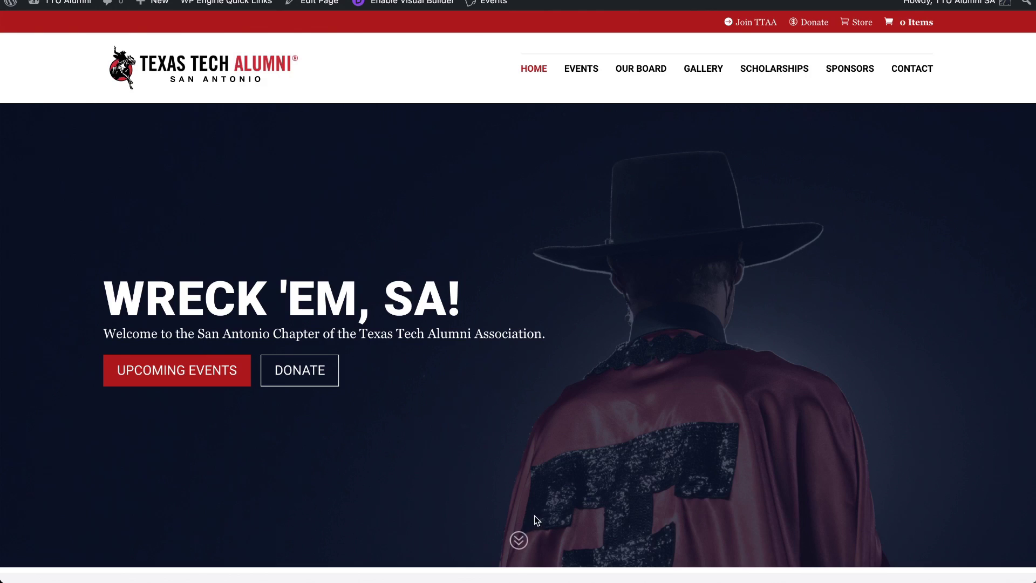
- Test the hero's down-chevron link to the events section, then return to the top
left_click(519, 539)
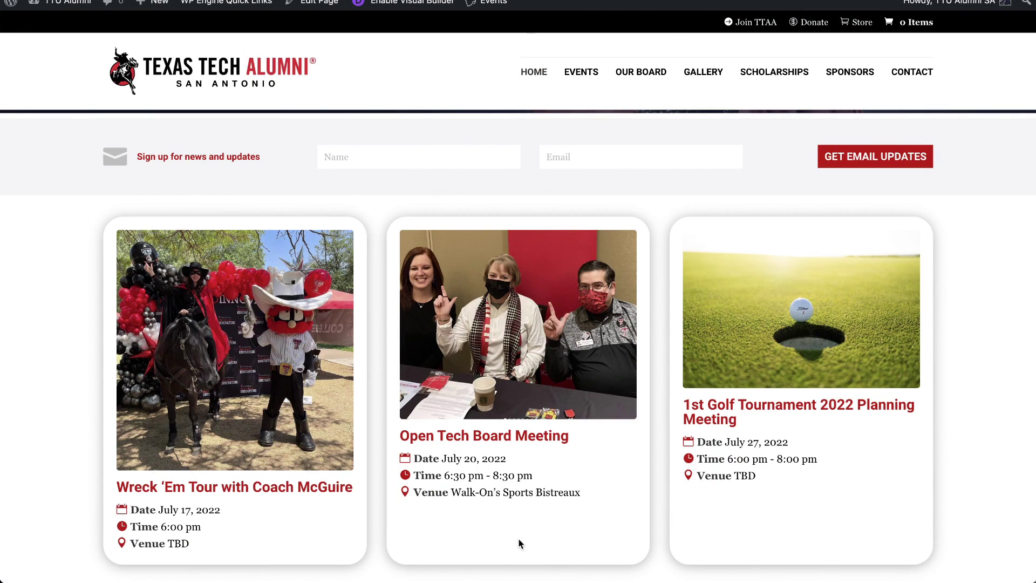
scroll(527, 506, "up", 5)
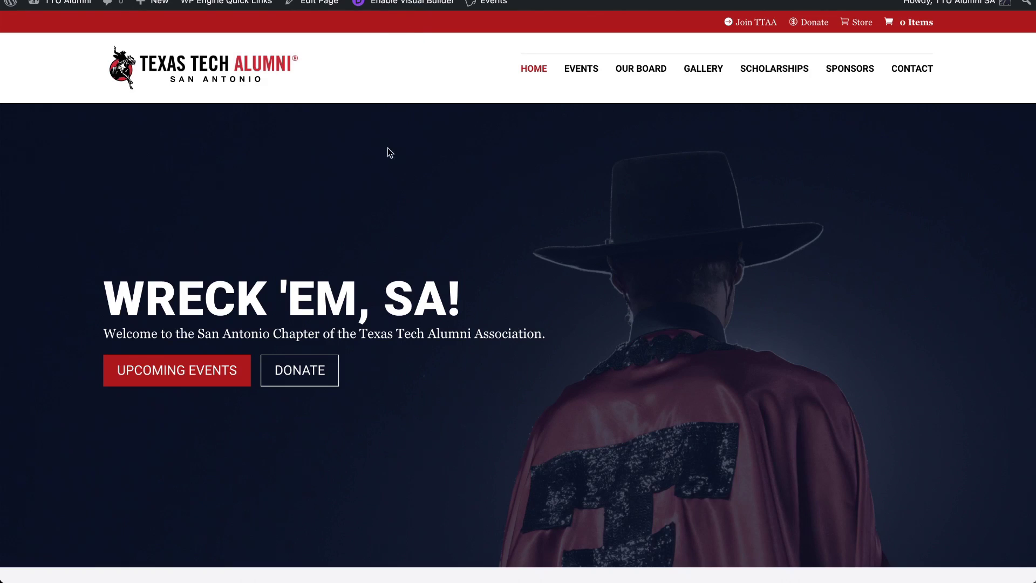
scroll(493, 193, "down", 5)
scroll(494, 193, "up", 5)
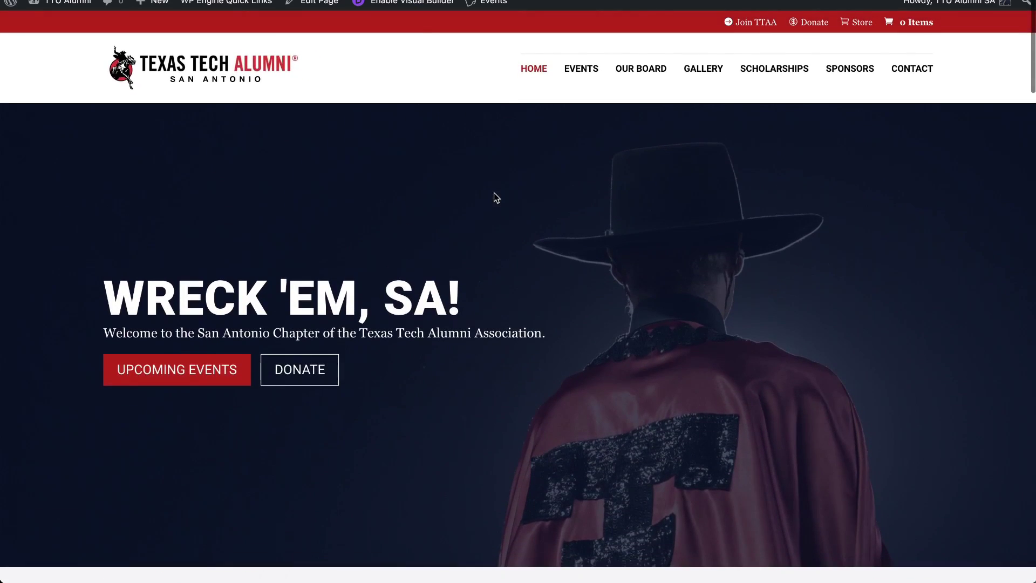
- Launch the visual builder, then open and close the hero section's settings unchanged
left_click(407, 4)
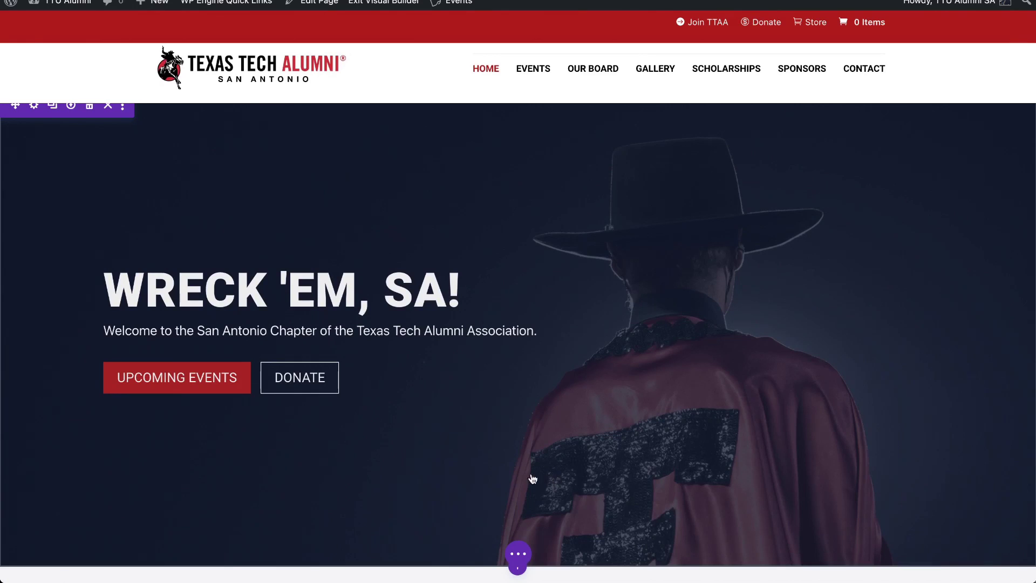
left_click(35, 112)
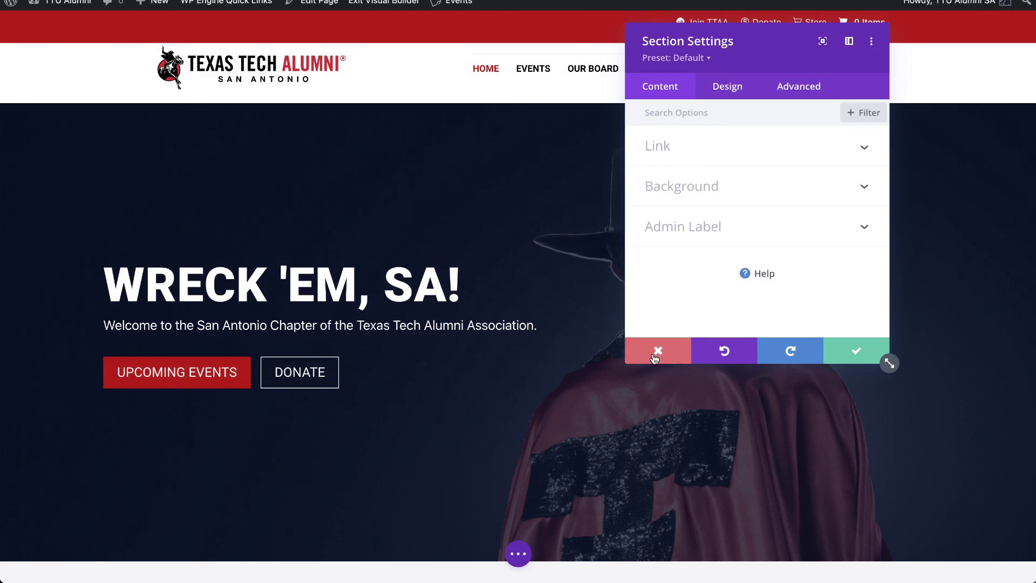
left_click(669, 361)
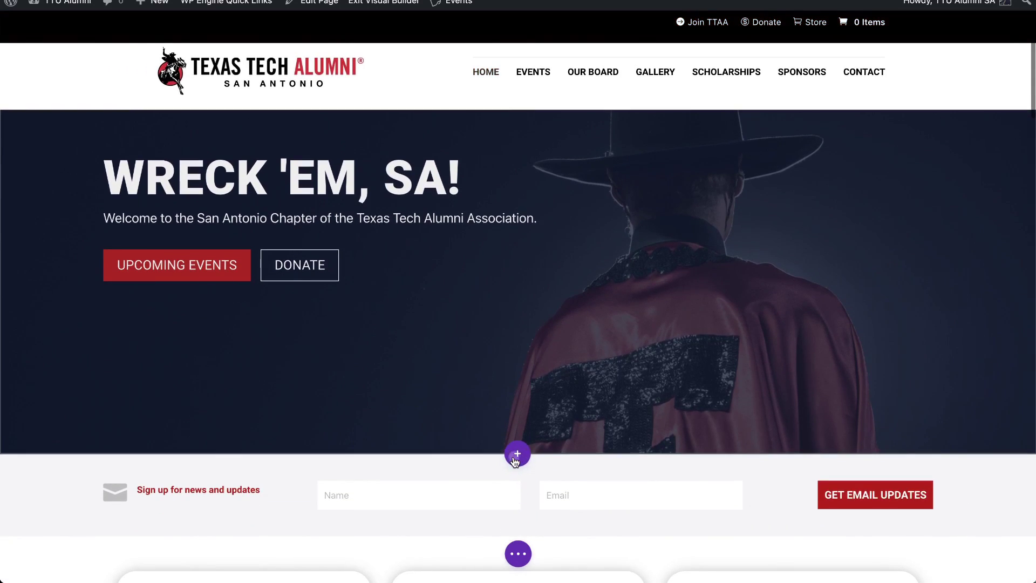
- Add a regular one-column section below the hero containing an Icon module
left_click(514, 453)
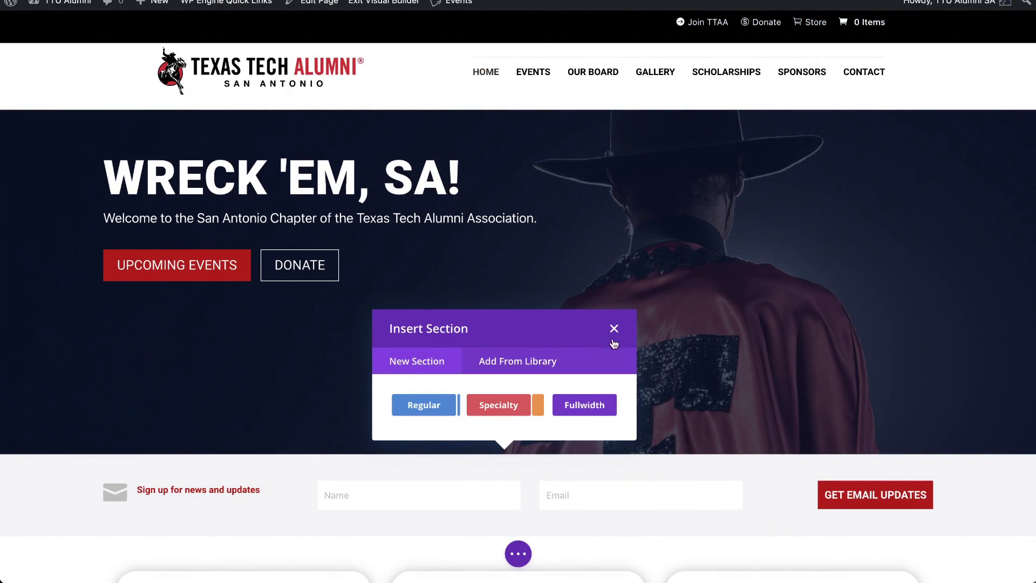
left_click(424, 408)
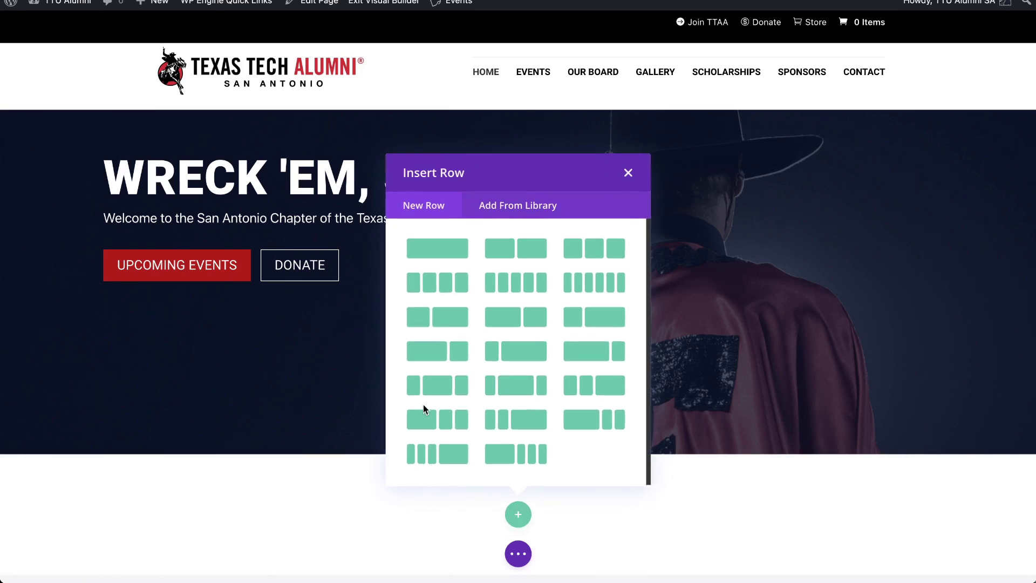
left_click(434, 250)
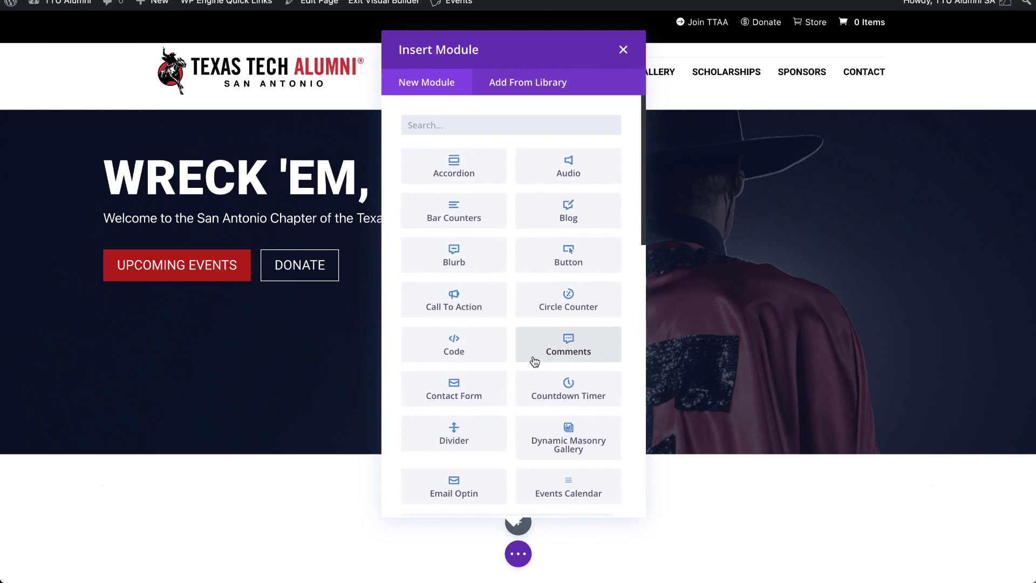
type("icon")
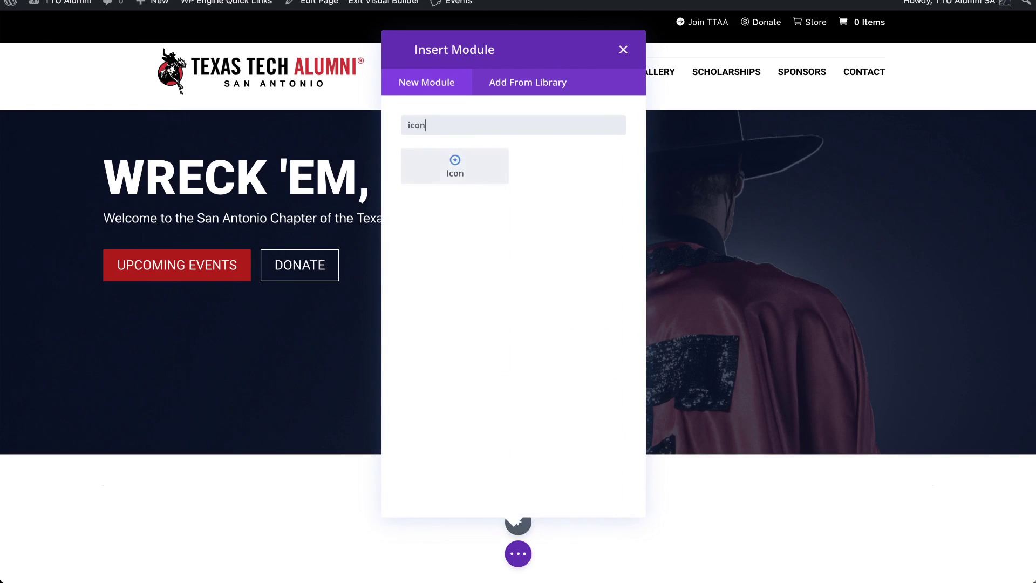
left_click(470, 164)
- Change the icon to the circled double-down chevron
scroll(742, 291, "down", 3)
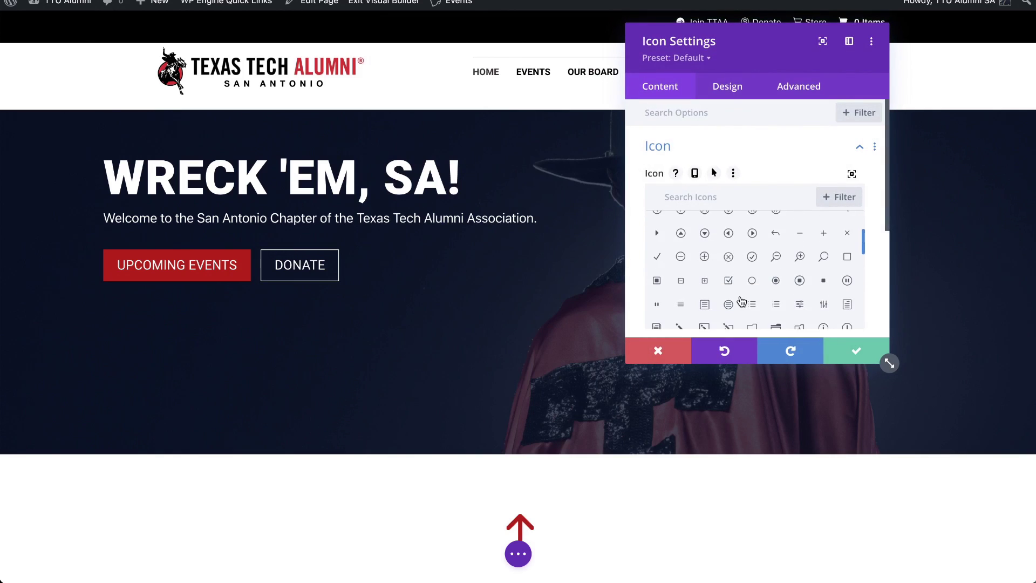
scroll(742, 301, "down", 3)
scroll(742, 301, "up", 6)
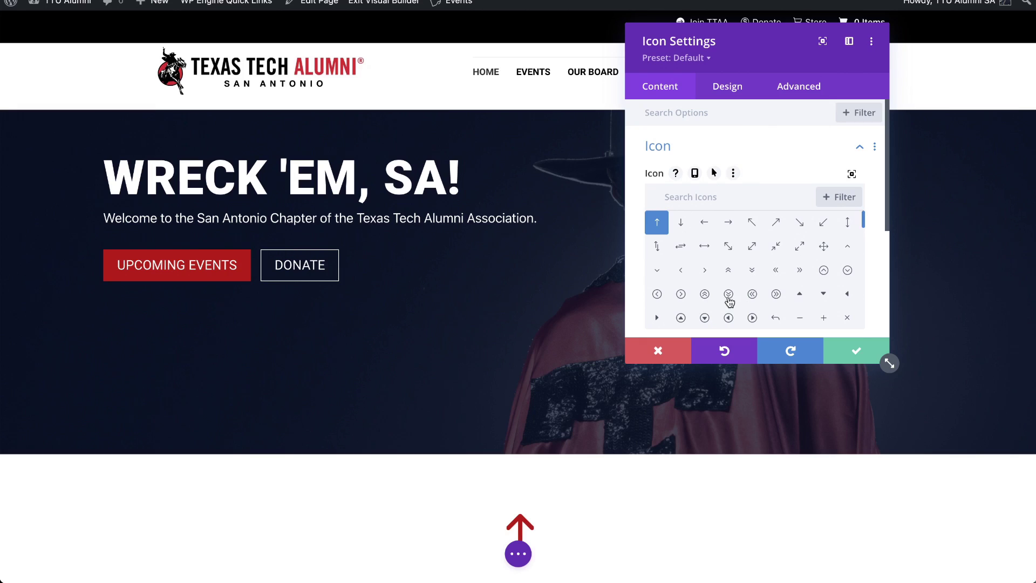
left_click(729, 295)
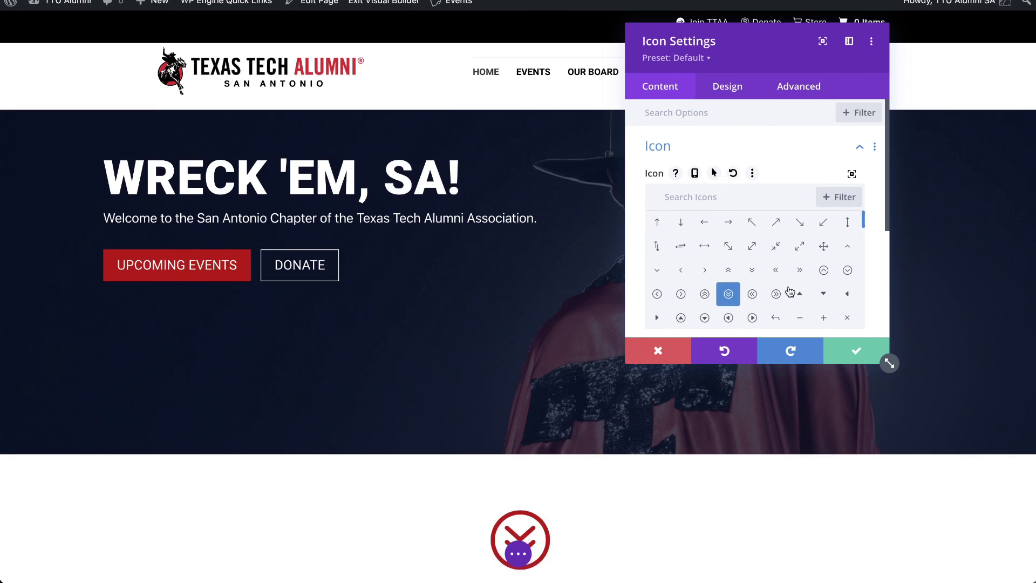
scroll(527, 370, "down", 2)
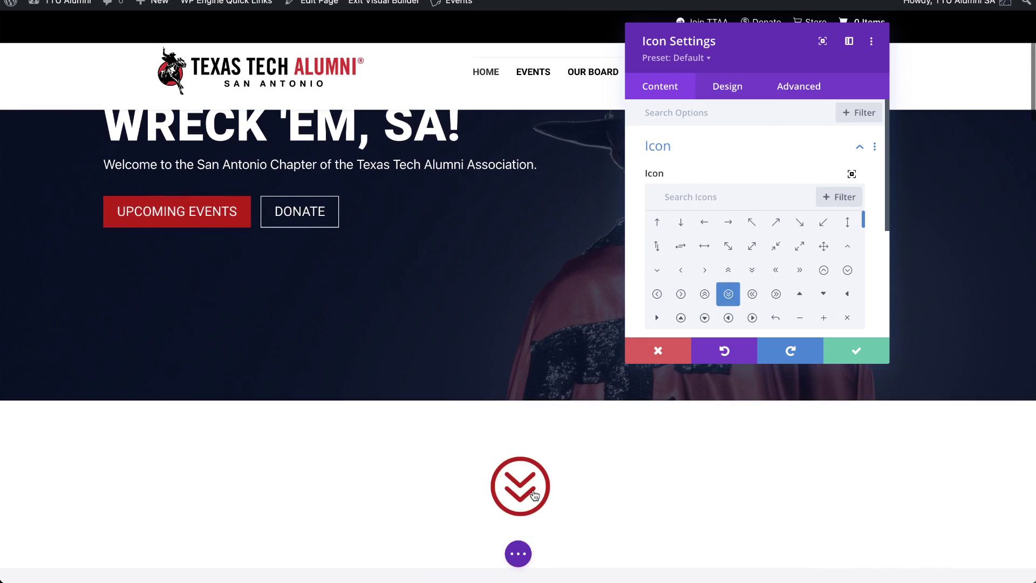
scroll(570, 457, "down", 3)
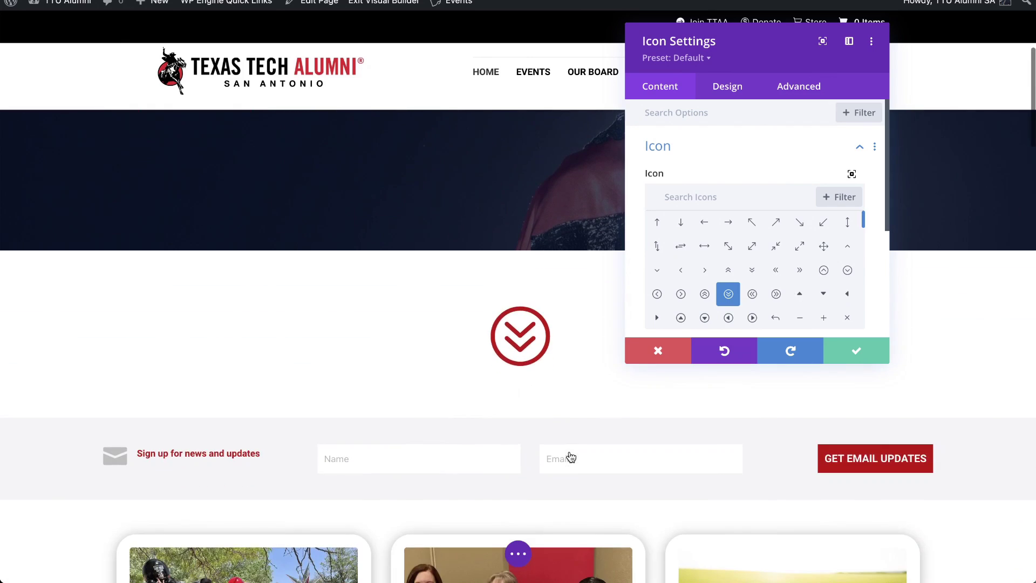
left_click(699, 146)
- Make the icon white at 30px and review its alignment options
left_click(728, 88)
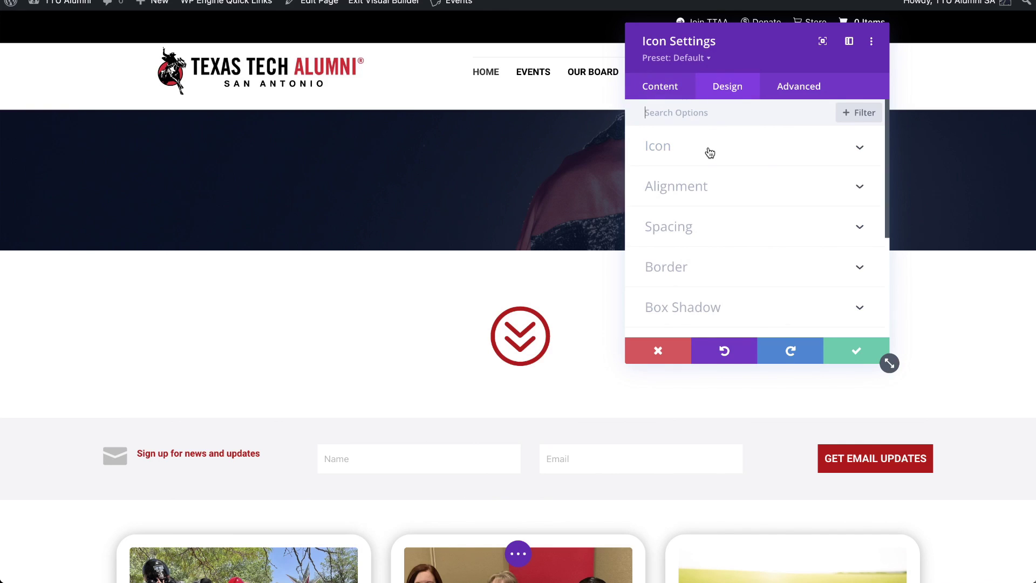
left_click(677, 152)
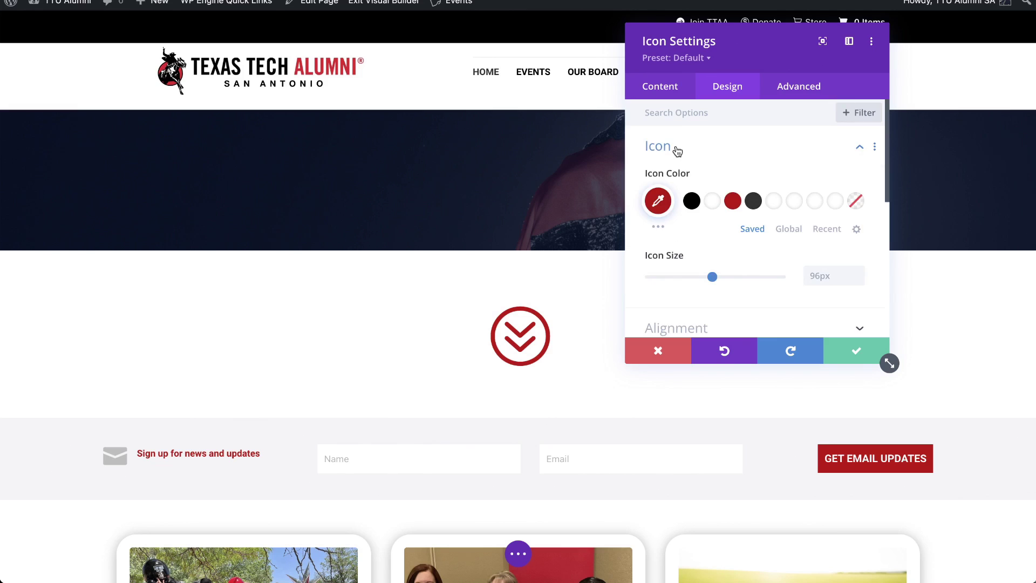
left_click(714, 205)
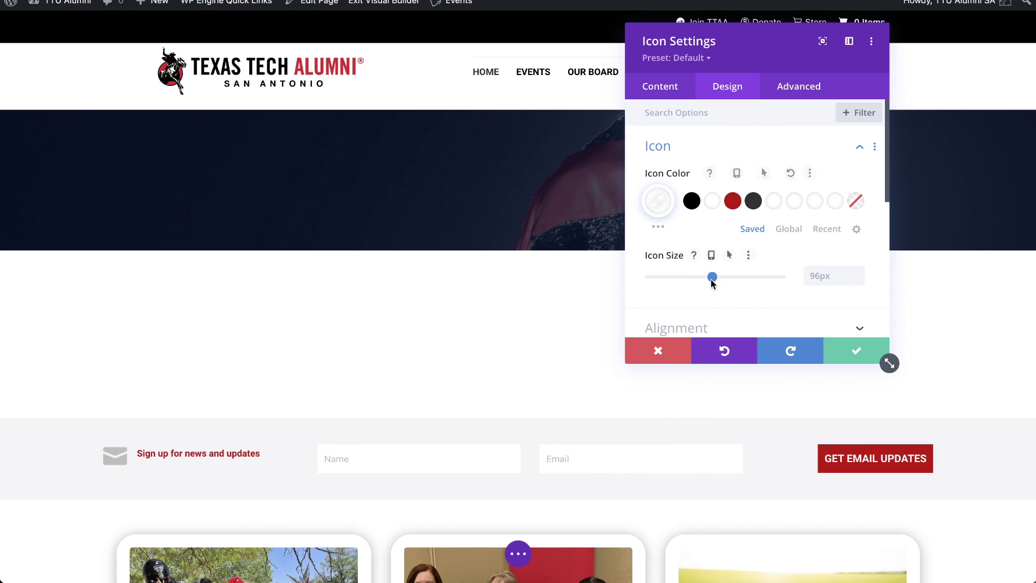
left_click_drag(712, 277, 667, 286)
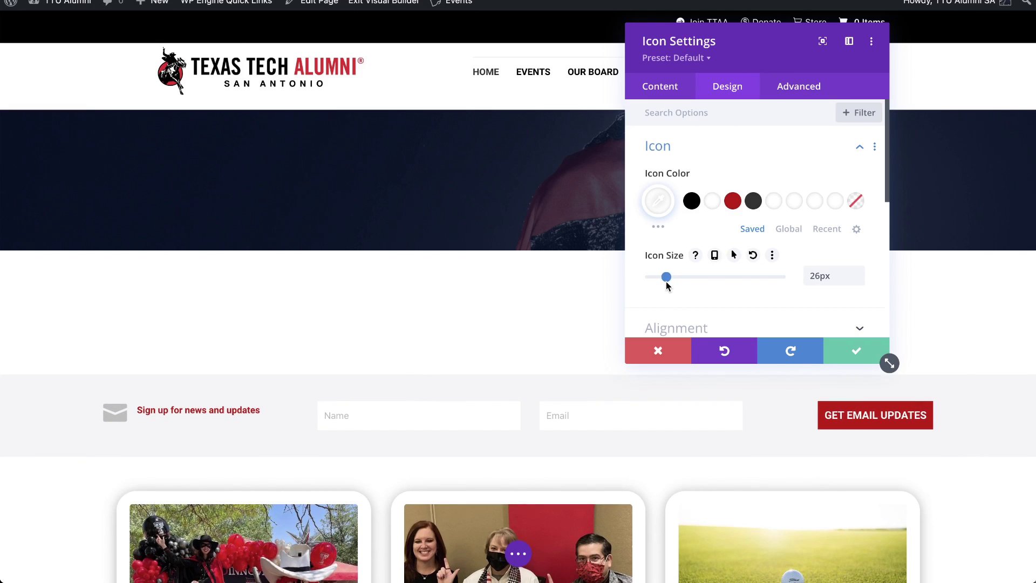
left_click(859, 275)
left_click(859, 275)
left_click(859, 274)
left_click(859, 274)
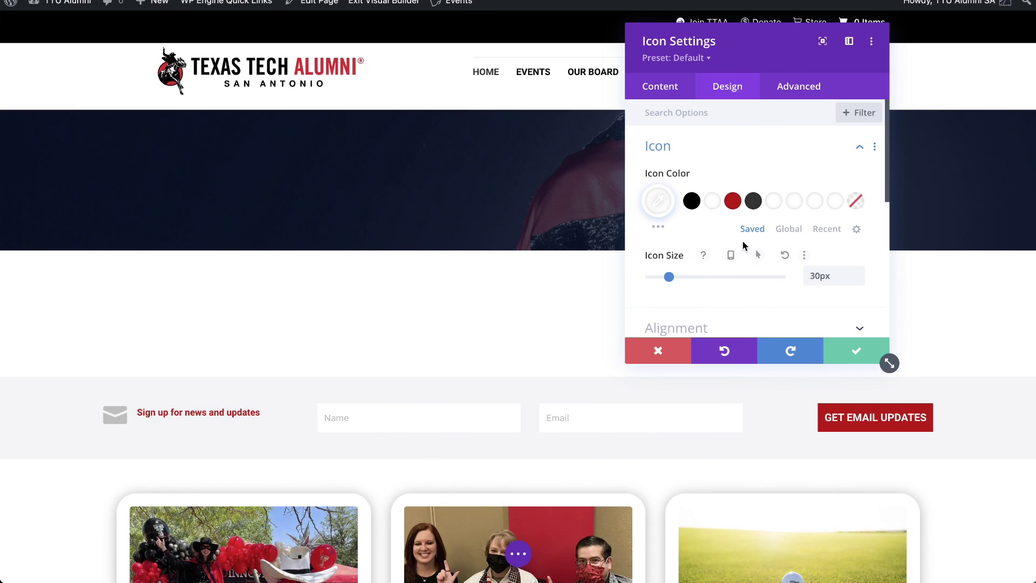
scroll(740, 251, "down", 2)
left_click(731, 290)
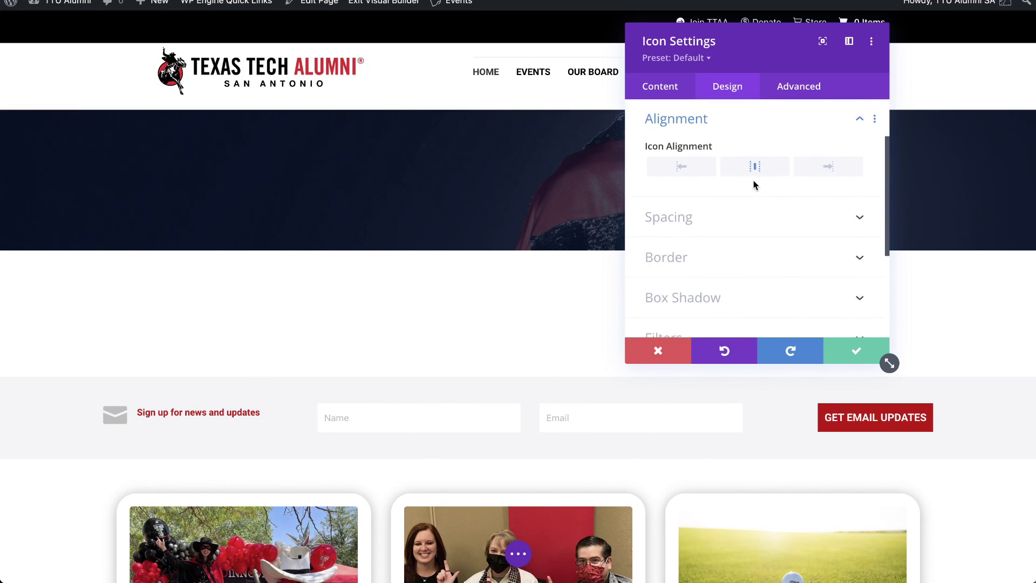
scroll(743, 208, "up", 2)
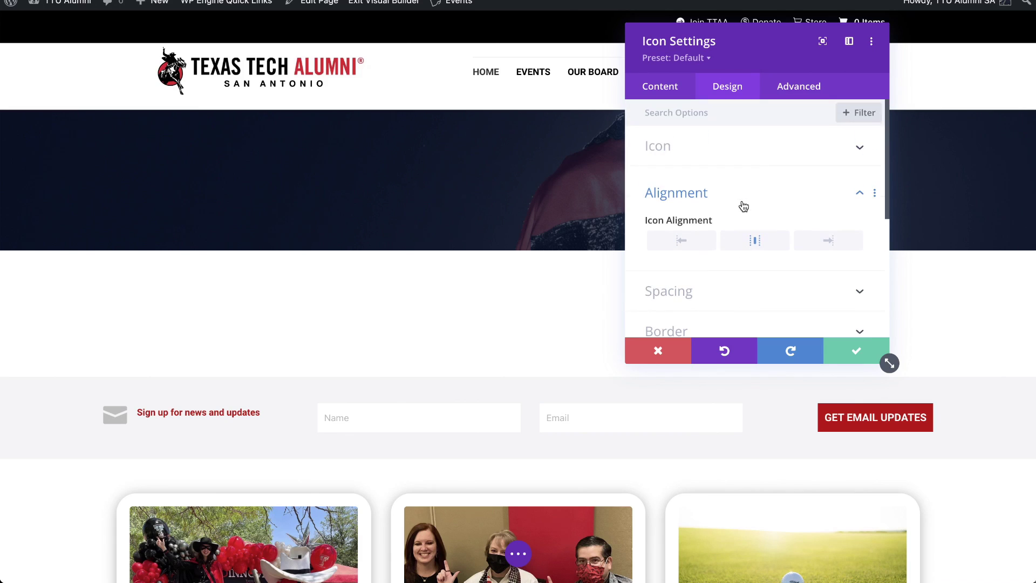
left_click(720, 193)
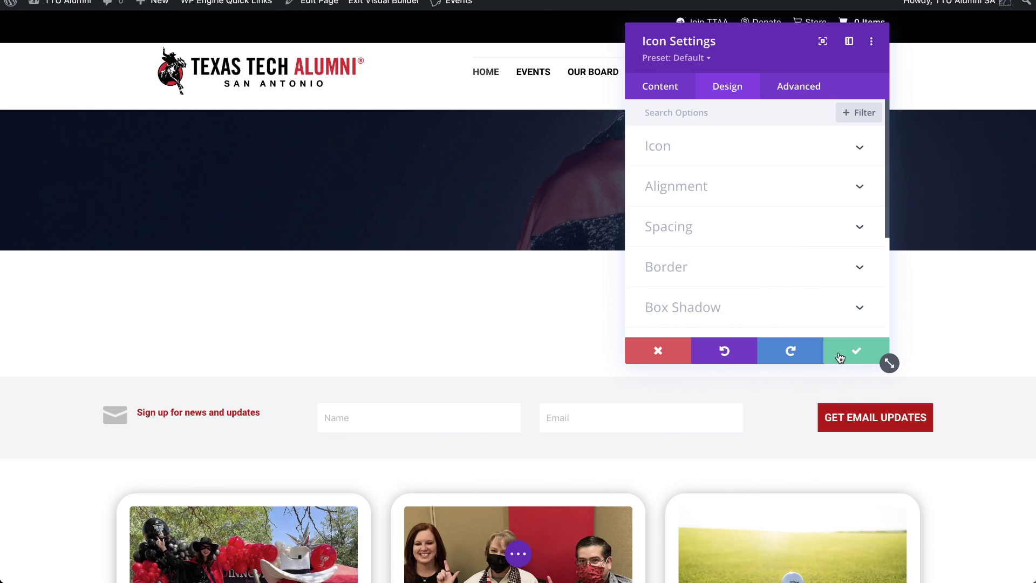
- Give the icon a -10vh top margin and save its settings
left_click(685, 233)
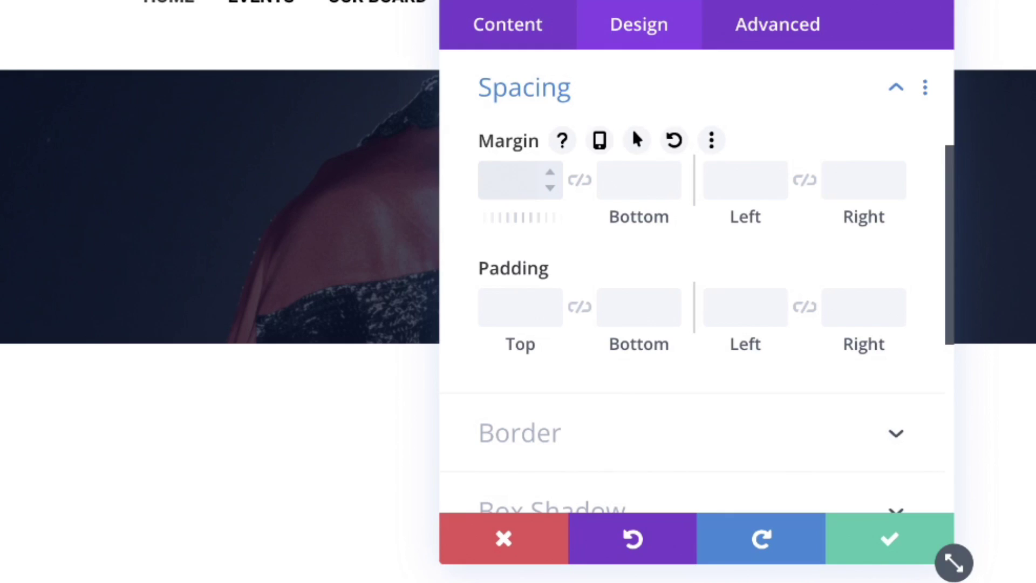
left_click(660, 168)
type("-10vh")
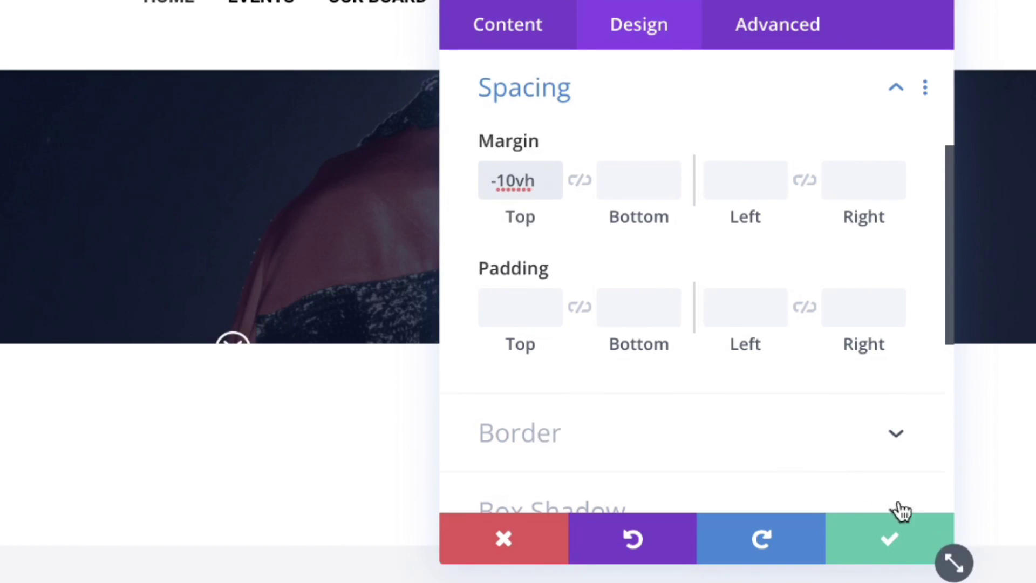
left_click(882, 539)
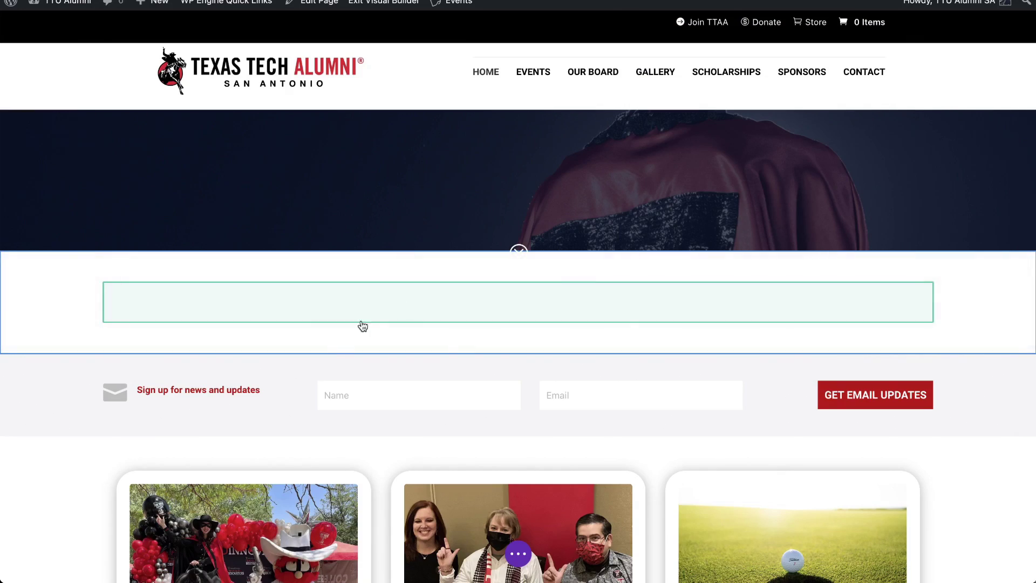
- Shrink the empty section's bottom and top padding into a thin strip
mouse_move(310, 344)
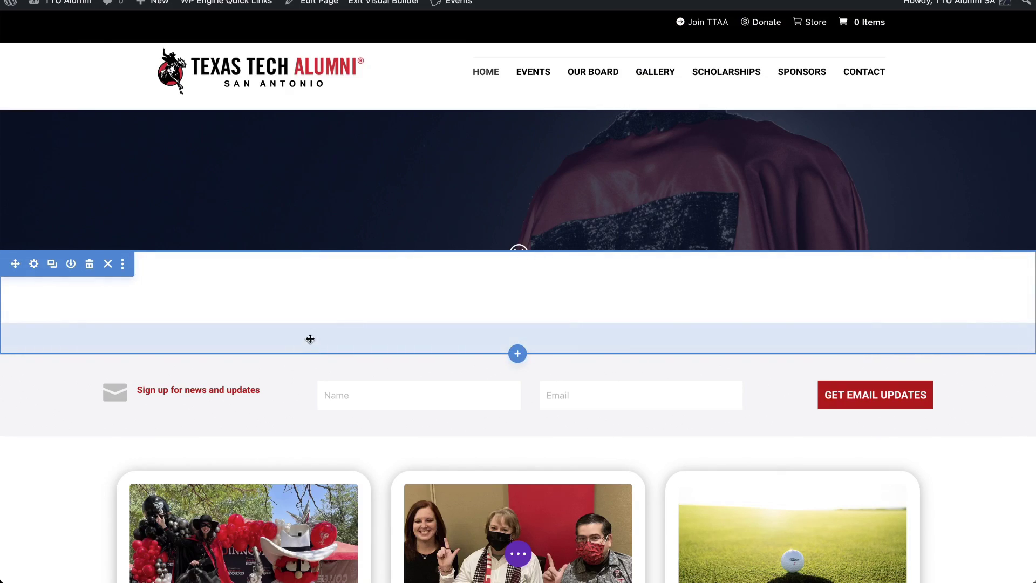
left_click_drag(311, 338, 308, 313)
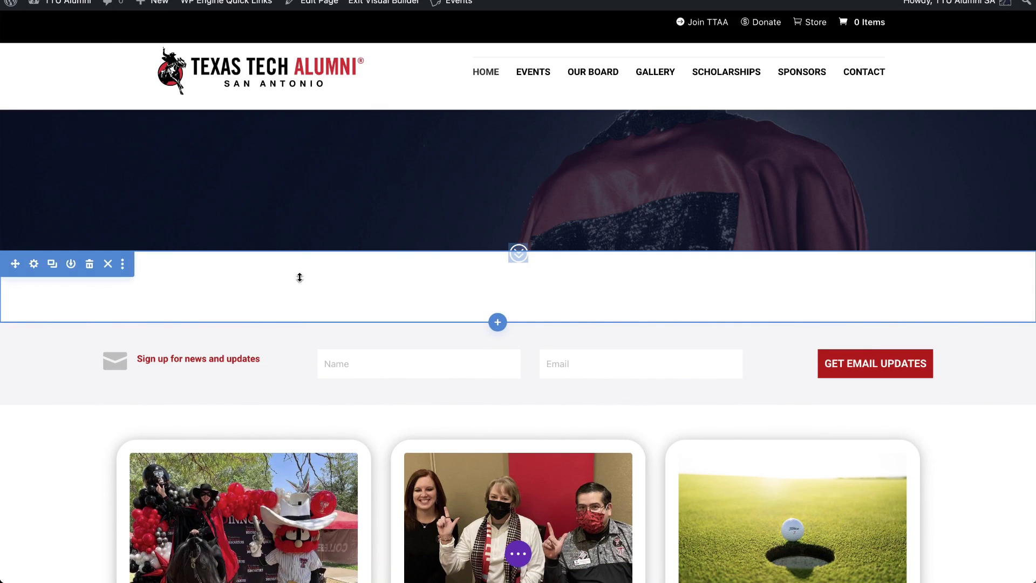
left_click_drag(286, 267, 287, 238)
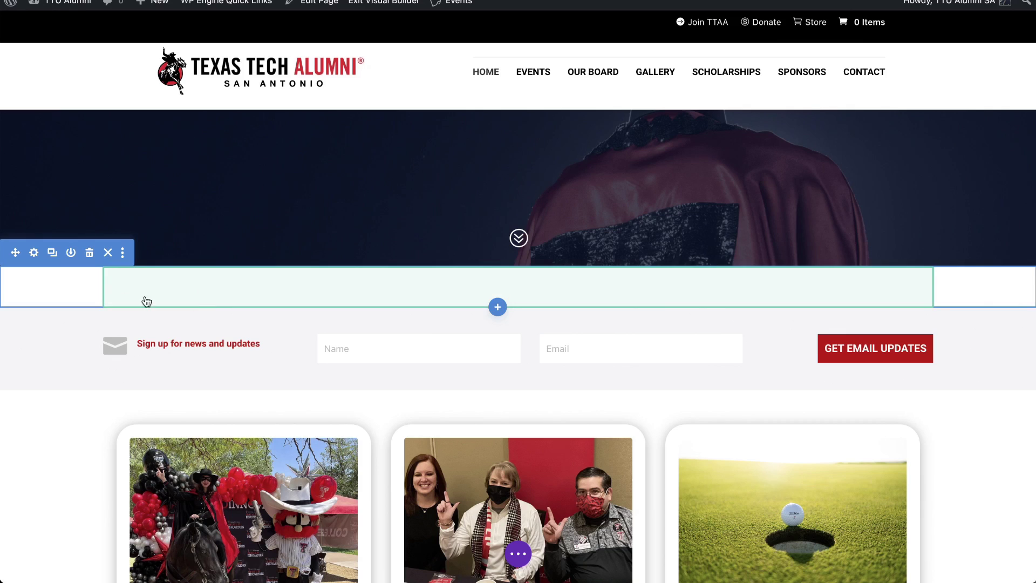
- Set the empty section's Sizing Max Height to 1px and apply the change
left_click(34, 254)
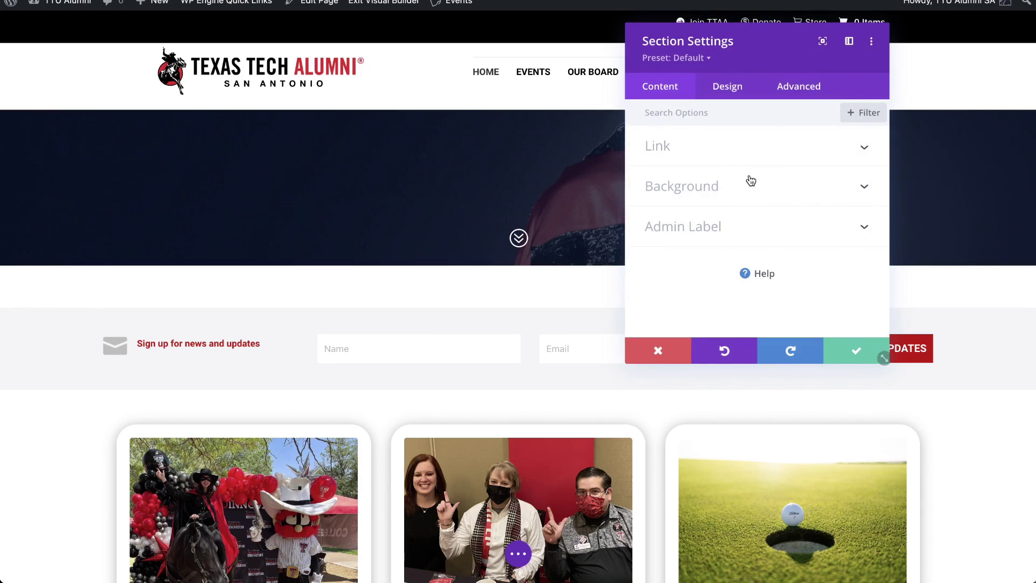
left_click(733, 88)
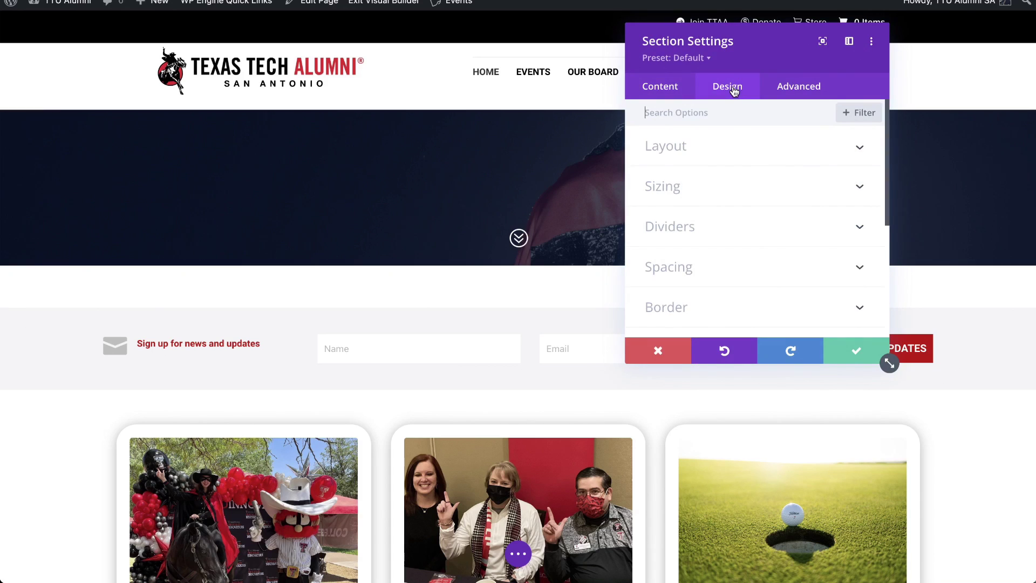
left_click(703, 192)
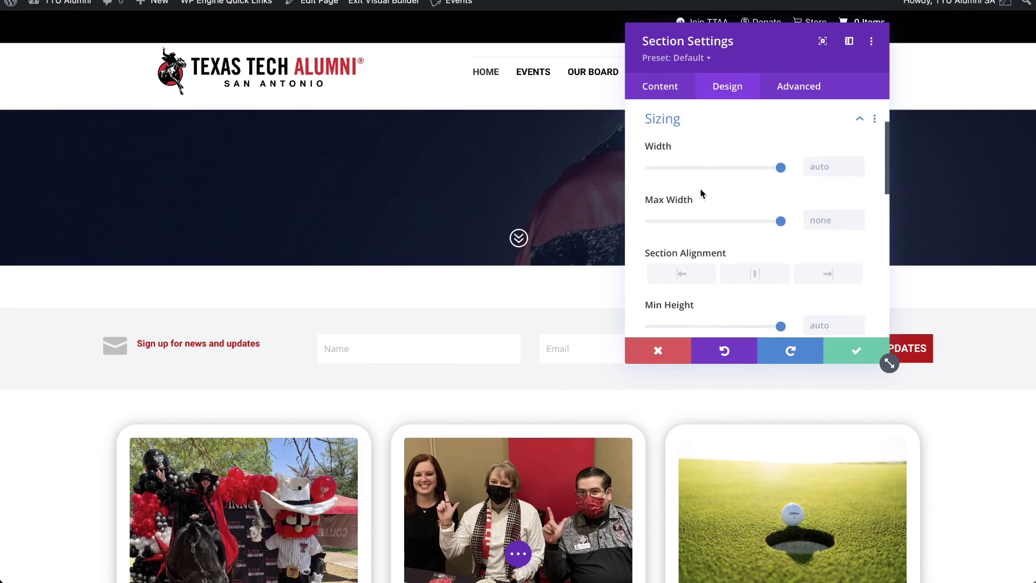
scroll(758, 250, "down", 3)
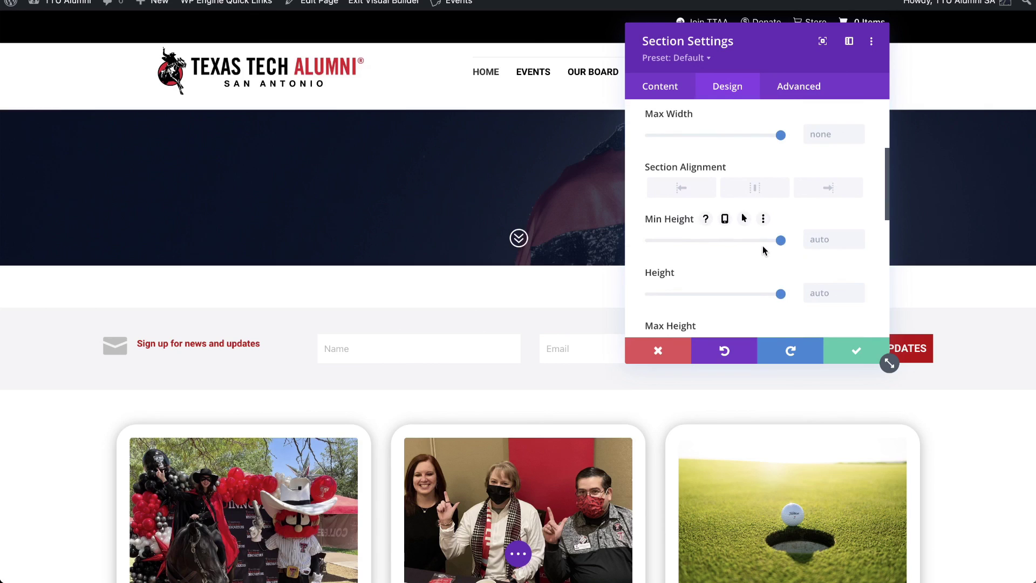
scroll(761, 249, "up", 2)
scroll(801, 303, "down", 4)
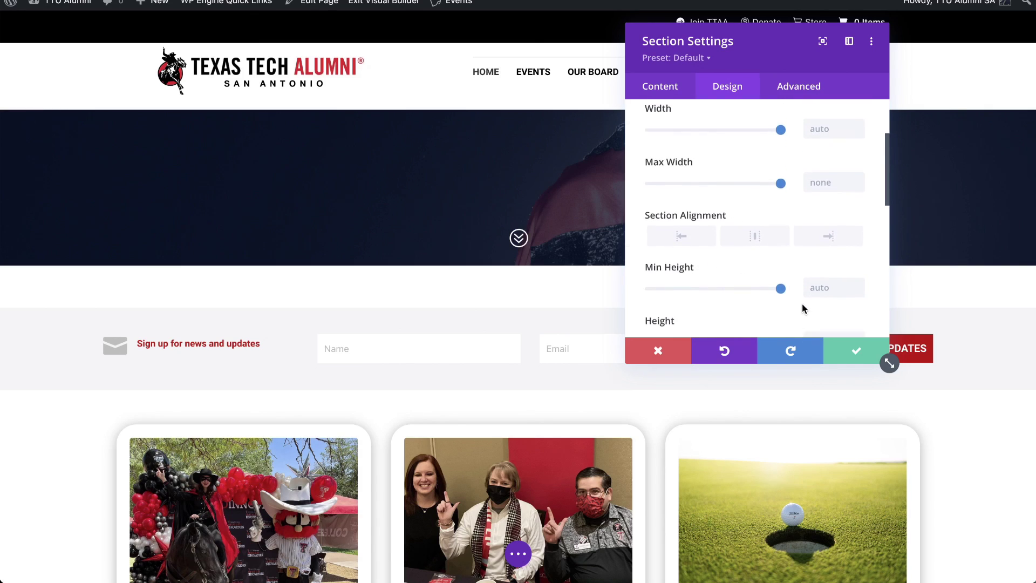
scroll(831, 301, "down", 1)
left_click(828, 296)
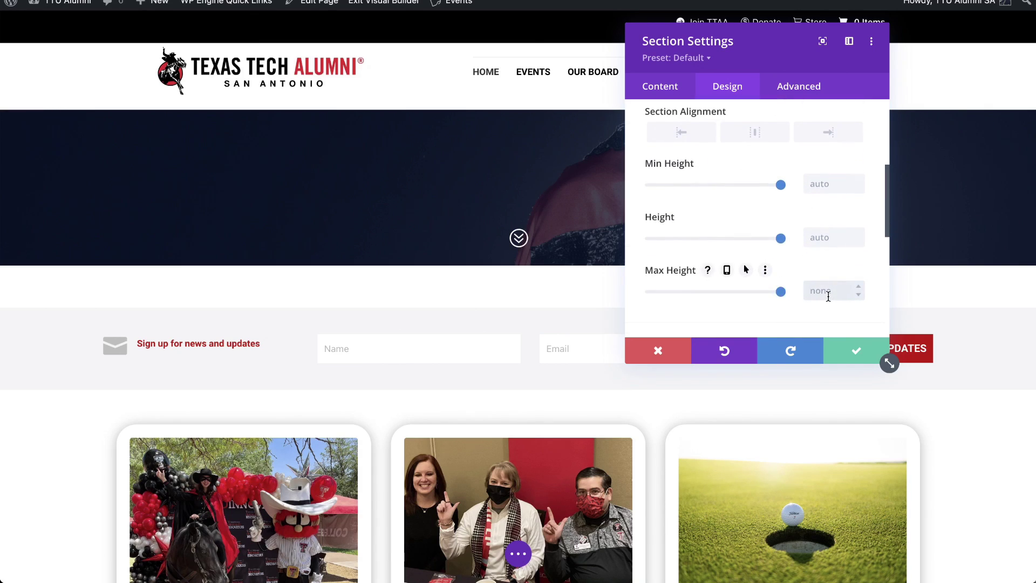
type("1pxpx")
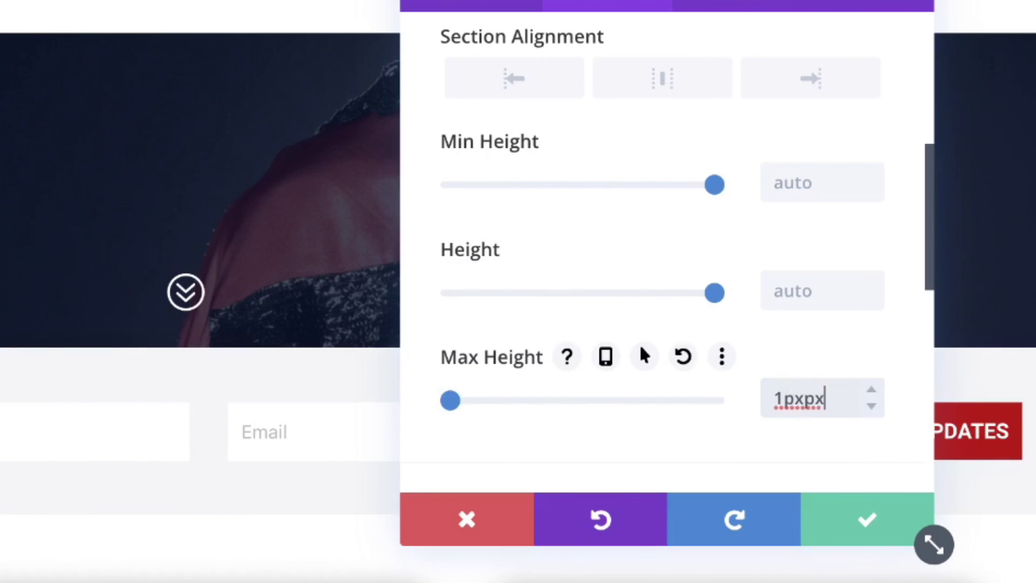
key("BackSpace")
key("BackSpace")
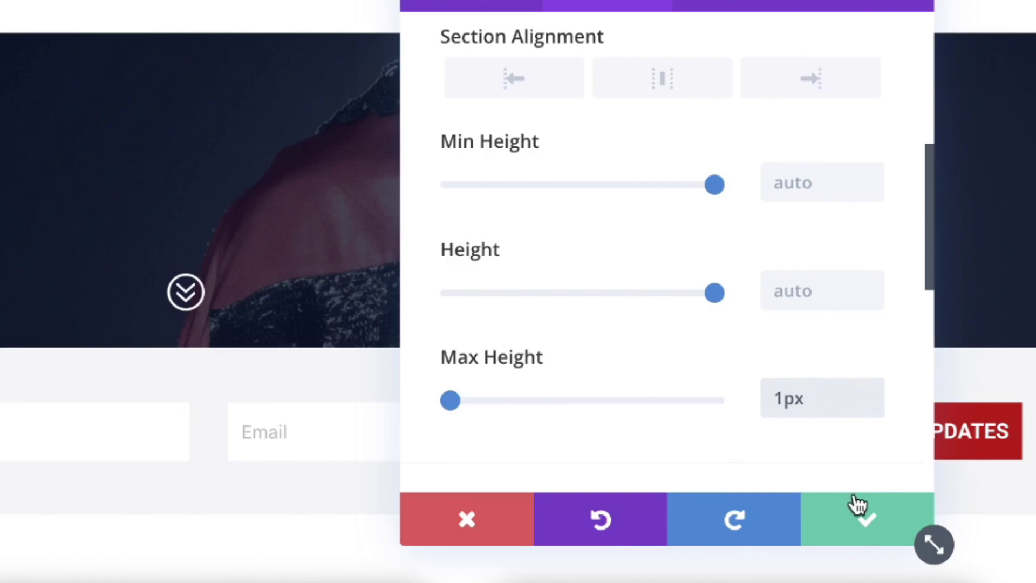
left_click(853, 536)
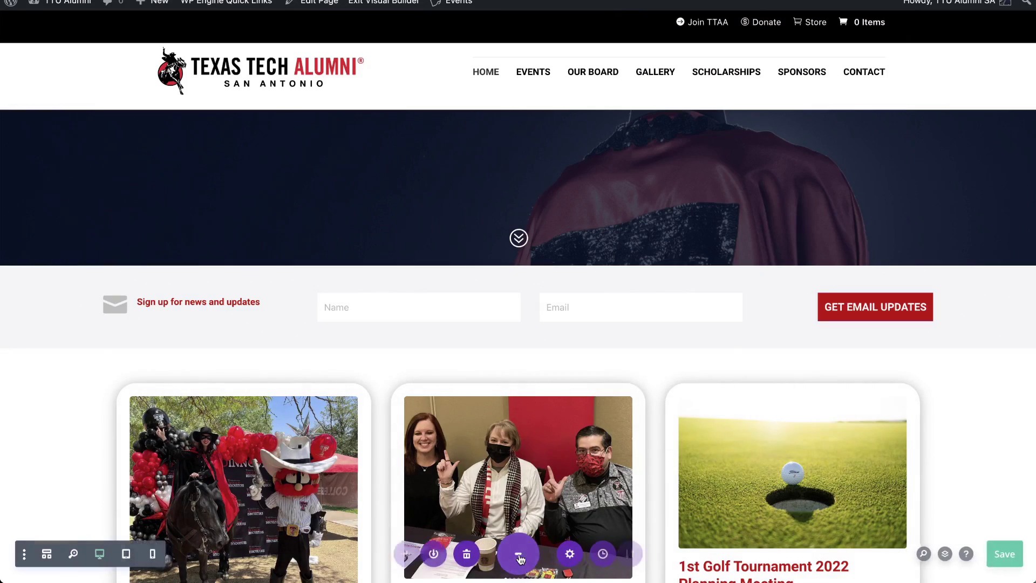
- Save the page, check the live homepage outside the builder, then return to visual editing
left_click(999, 553)
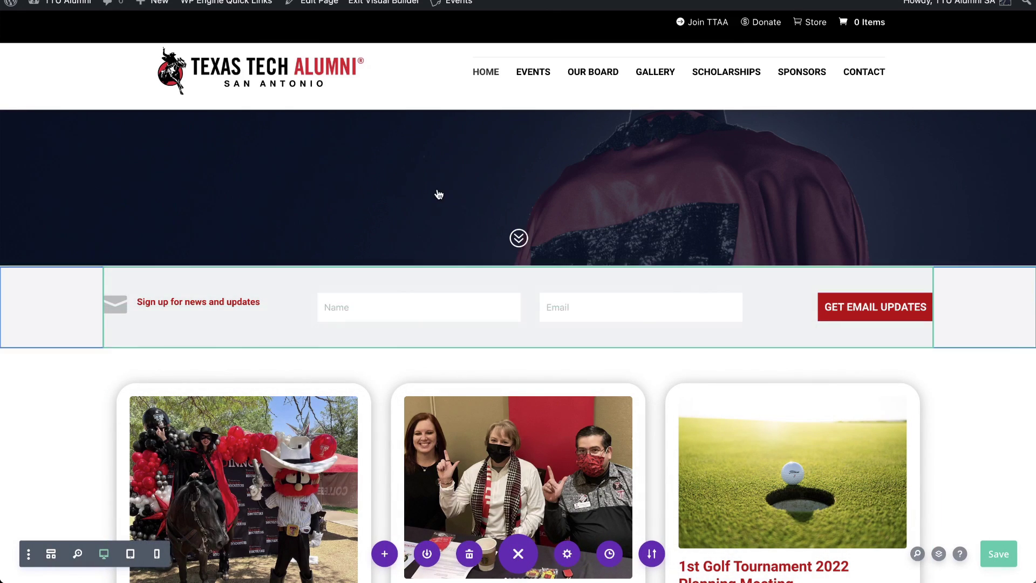
left_click(391, 4)
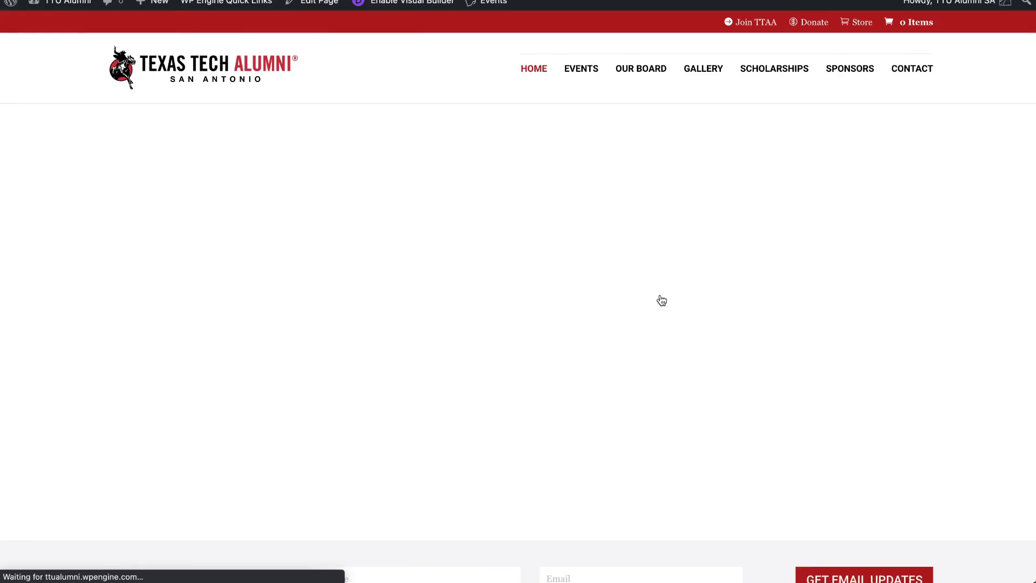
scroll(607, 477, "down", 3)
scroll(607, 477, "up", 3)
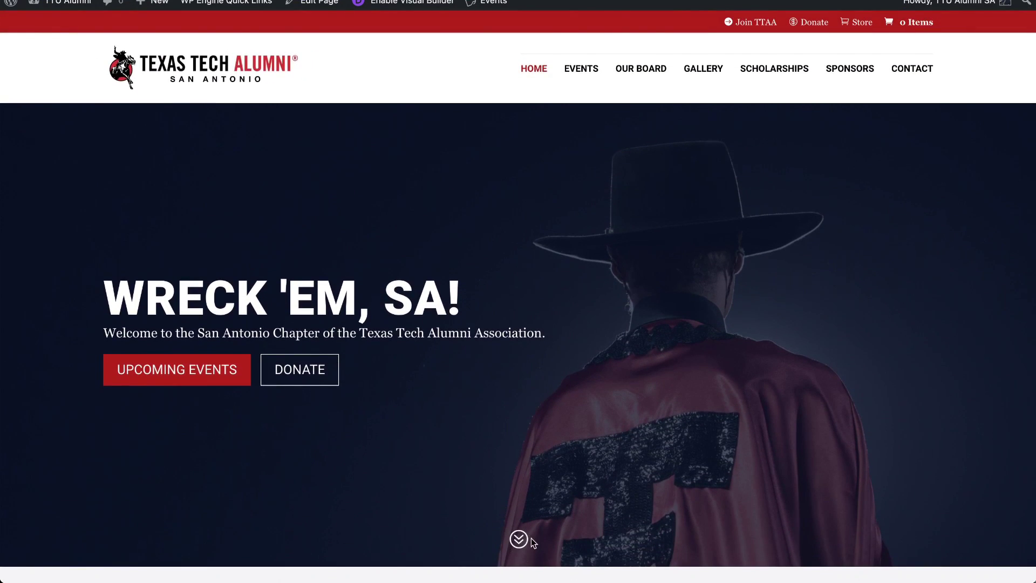
left_click(412, 3)
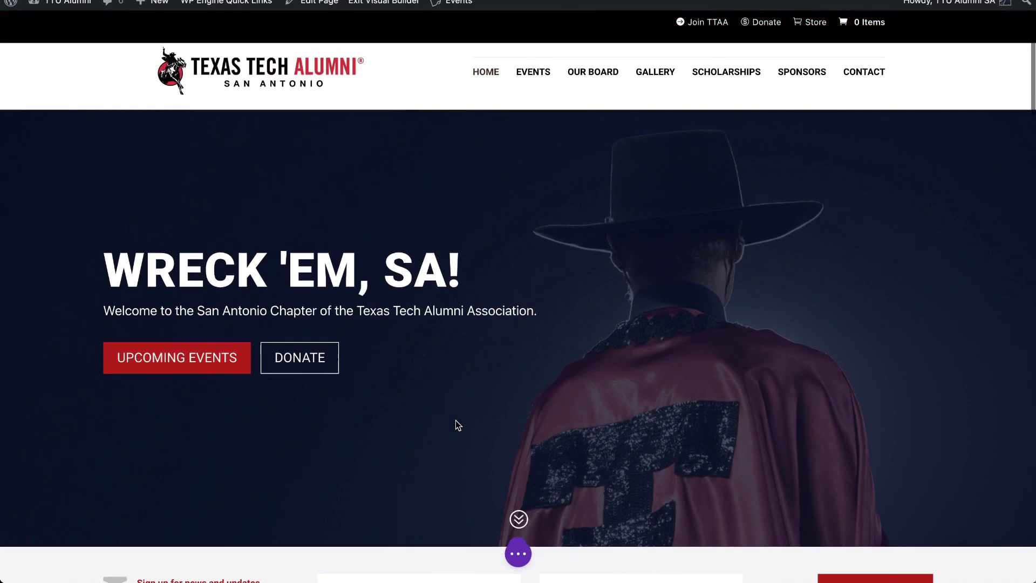
- Open and close the Layers panel, then open the scroll-down arrow icon's settings
left_click(518, 554)
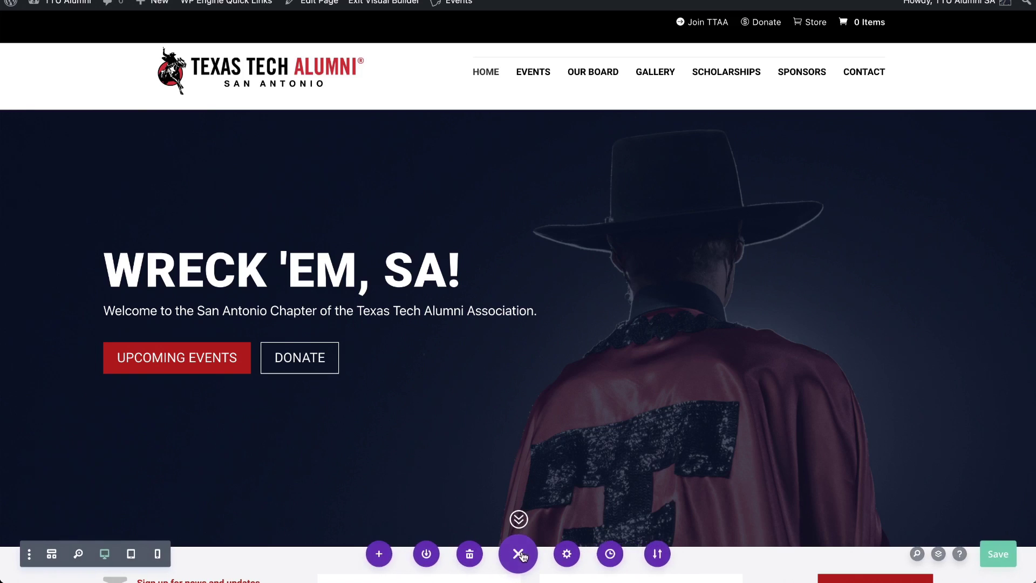
left_click(939, 554)
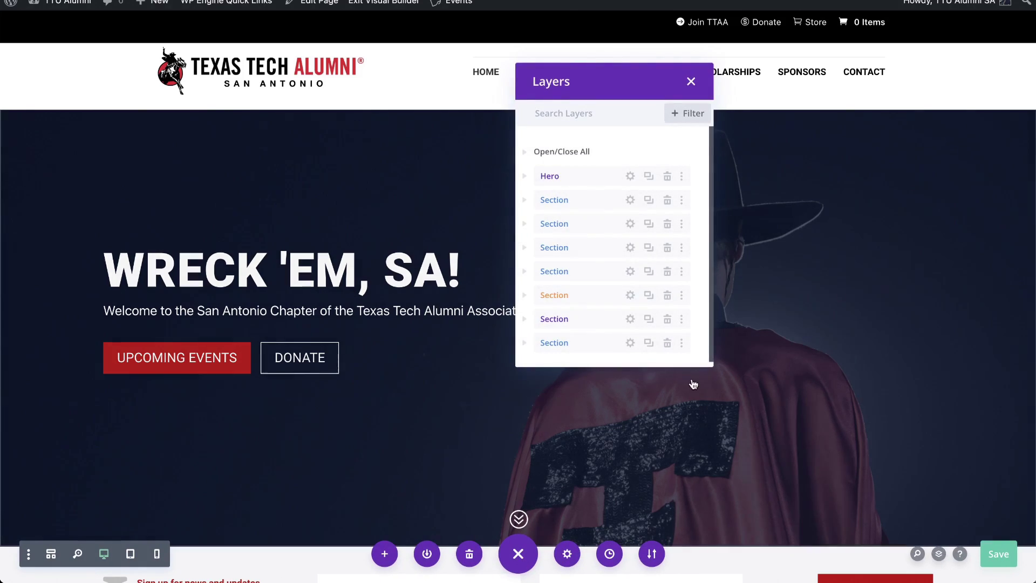
left_click(691, 81)
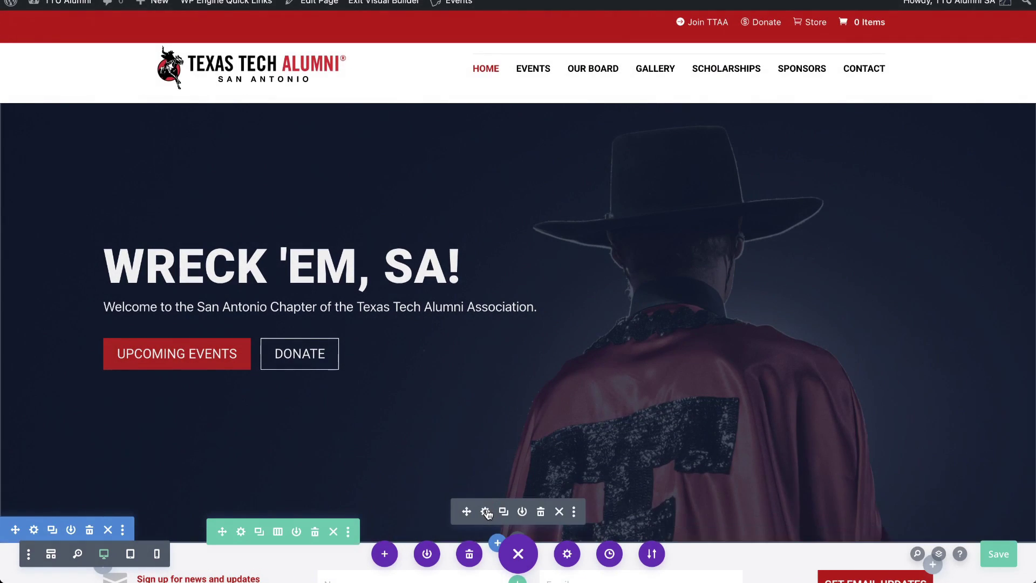
left_click(486, 513)
- Give the chevron icon a Slide animation in the Down direction
left_click(727, 89)
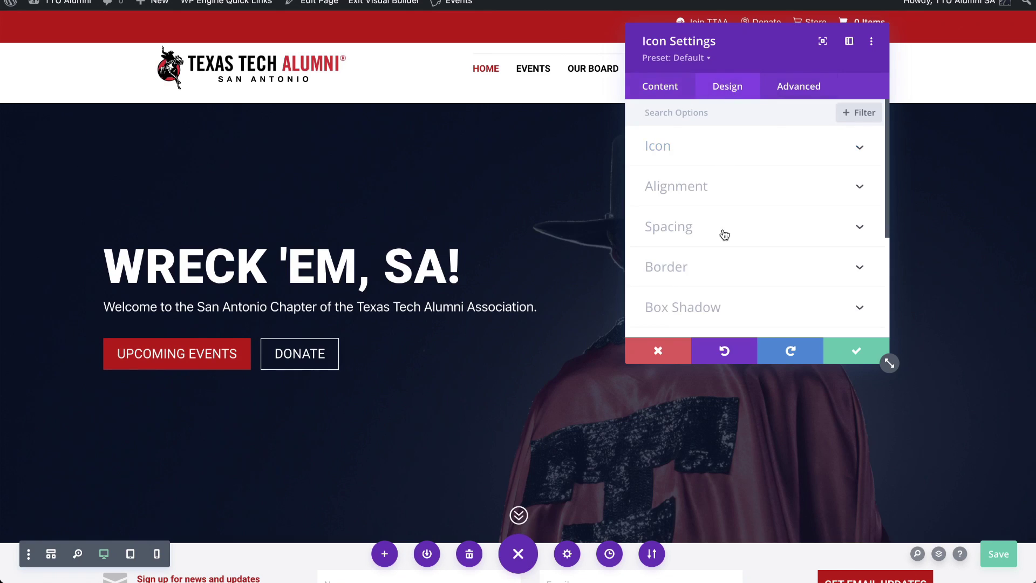
scroll(724, 234, "down", 5)
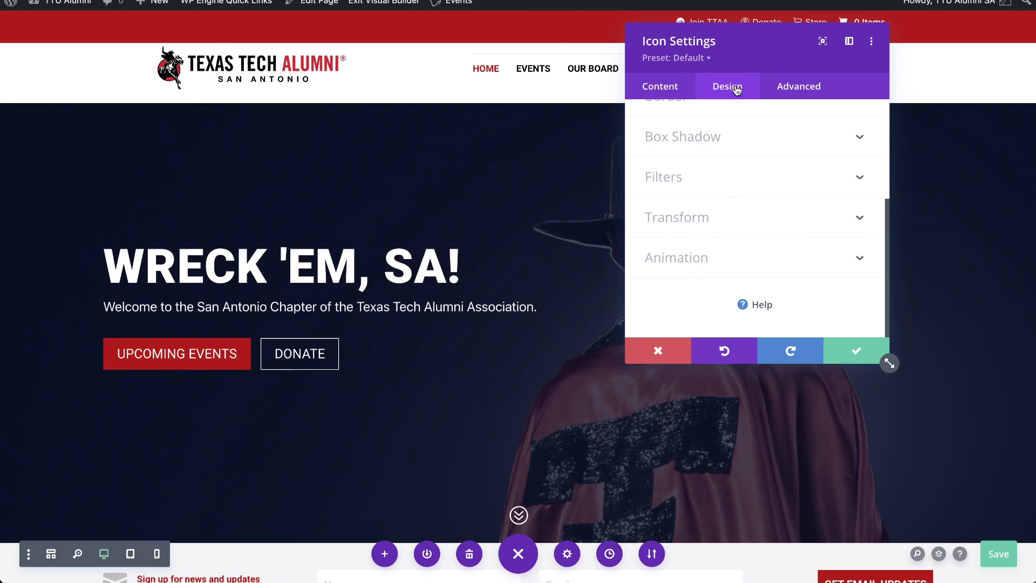
left_click(687, 264)
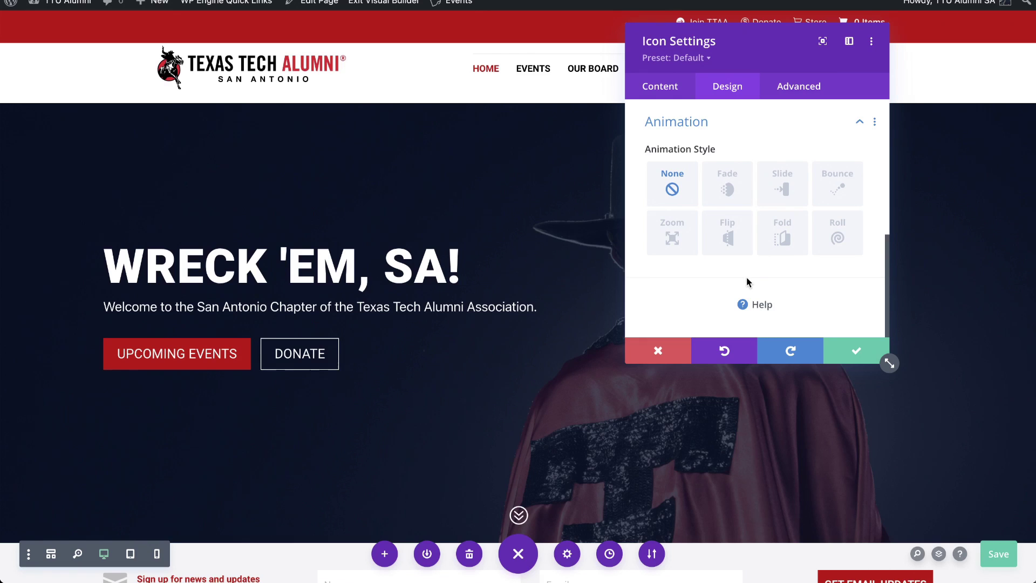
left_click(788, 200)
scroll(742, 286, "down", 3)
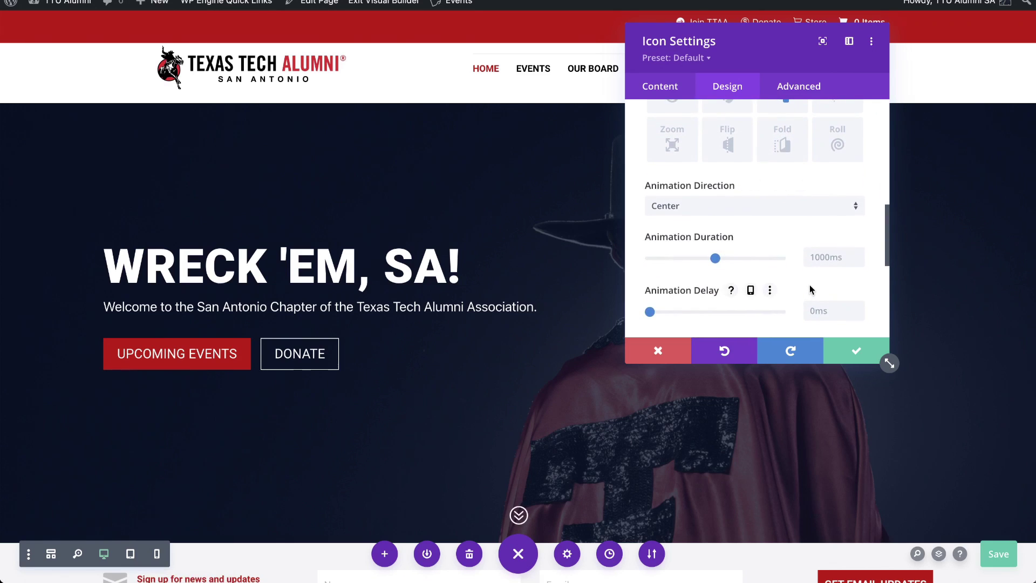
scroll(809, 285, "down", 1)
scroll(810, 284, "down", 2)
scroll(725, 182, "up", 1)
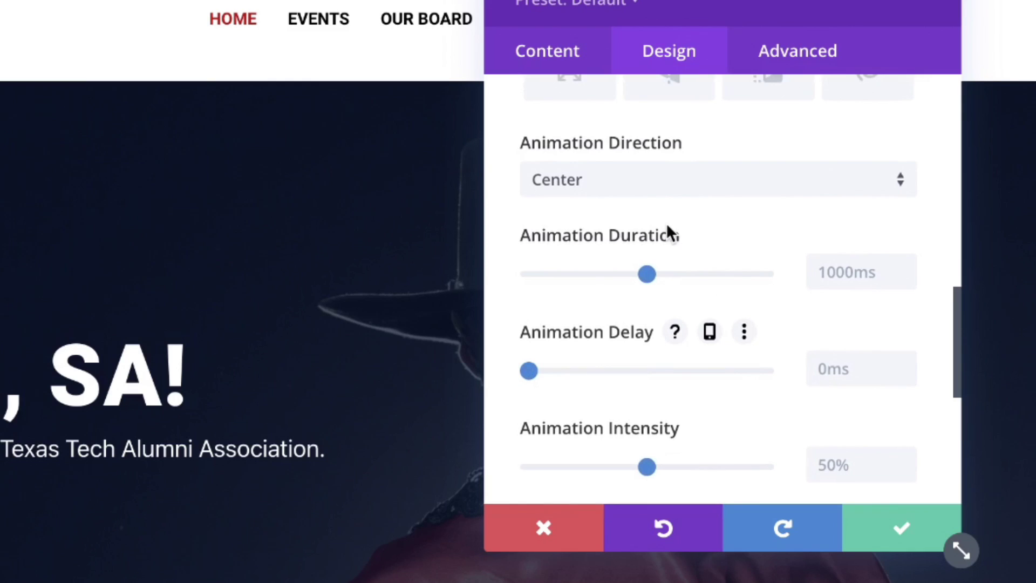
left_click(614, 185)
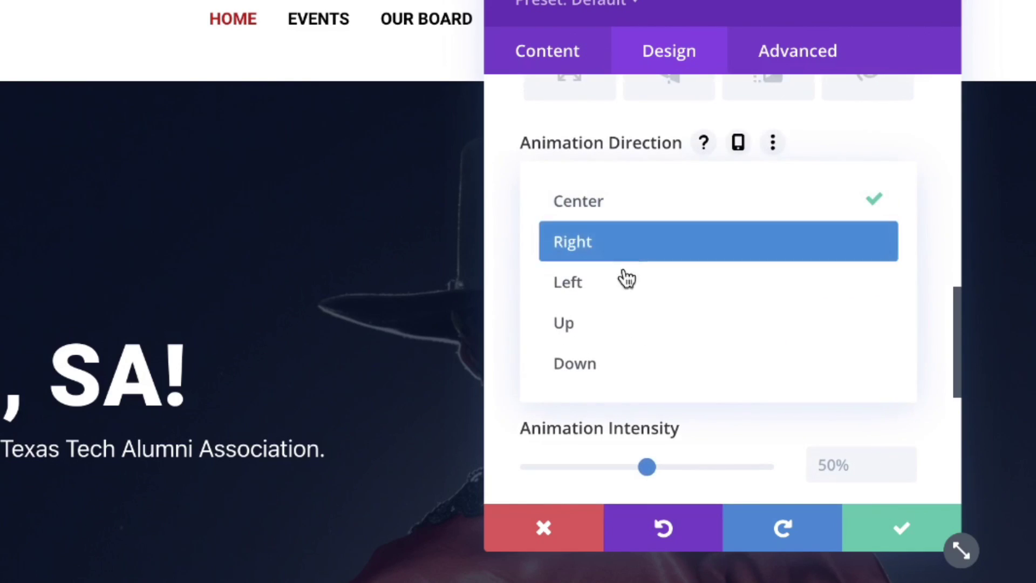
left_click(621, 369)
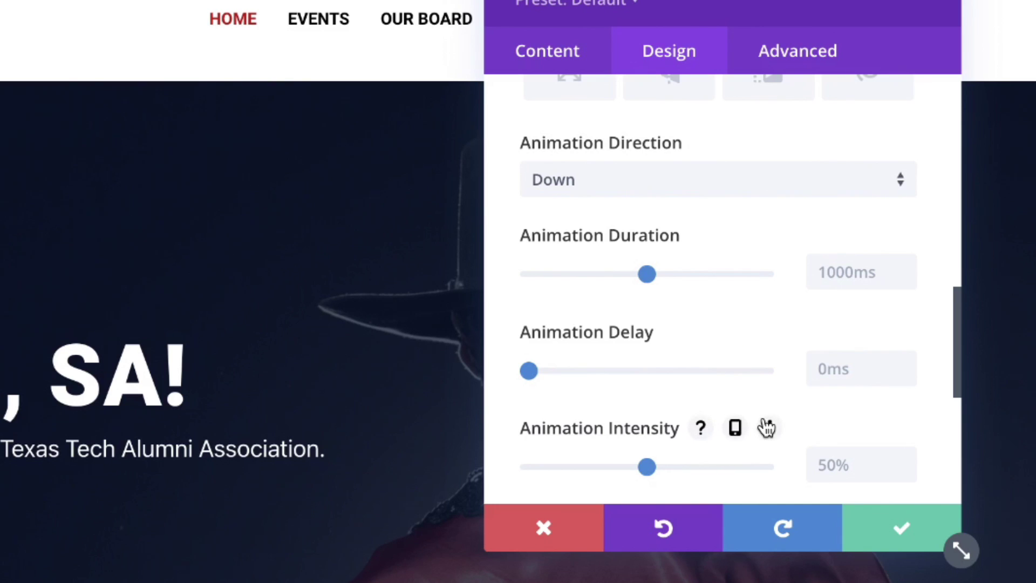
- Shorten the icon's animation duration to 650ms and set its repeat to Loop
scroll(765, 423, "down", 2)
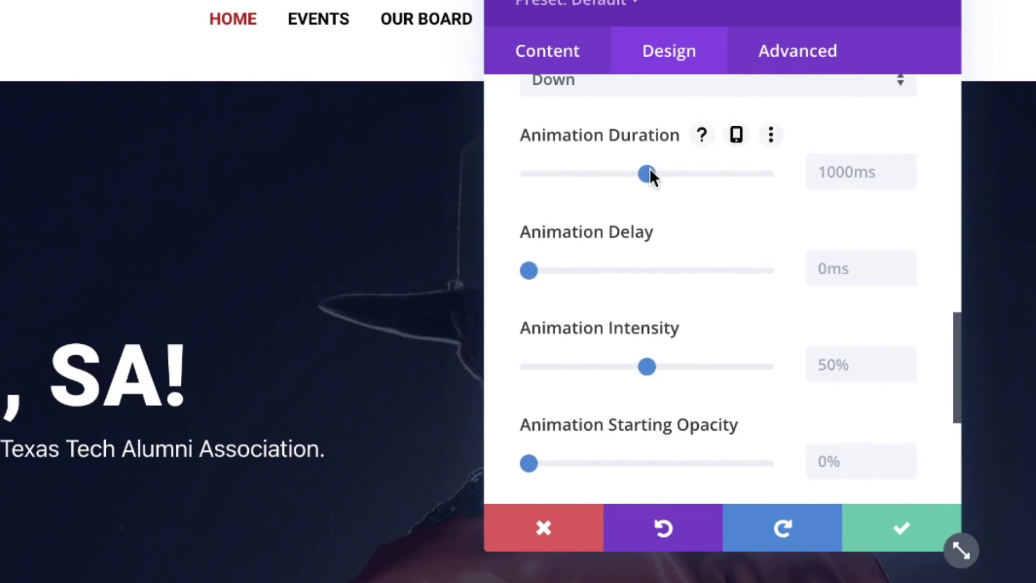
left_click_drag(647, 173, 622, 179)
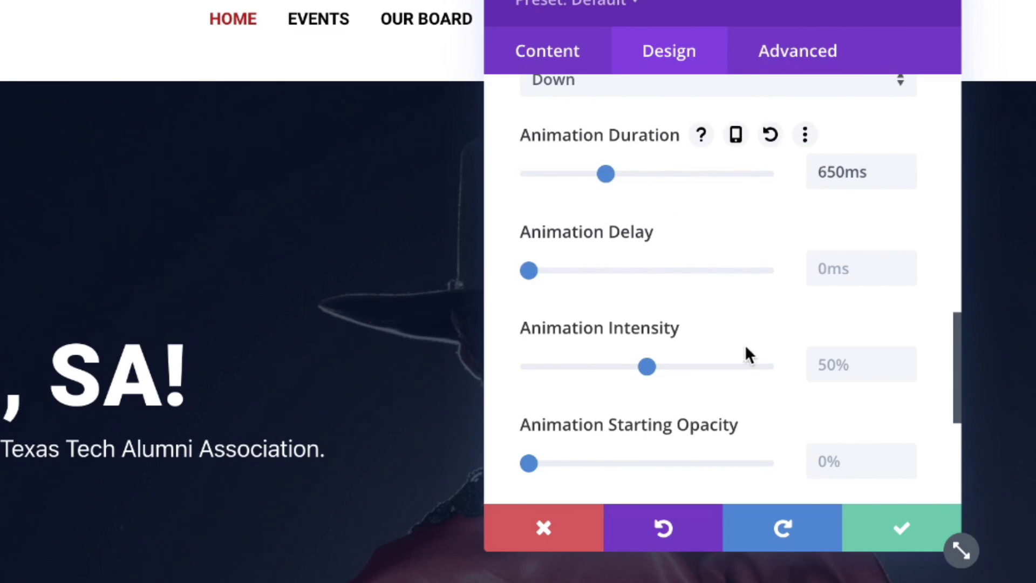
scroll(747, 356, "down", 3)
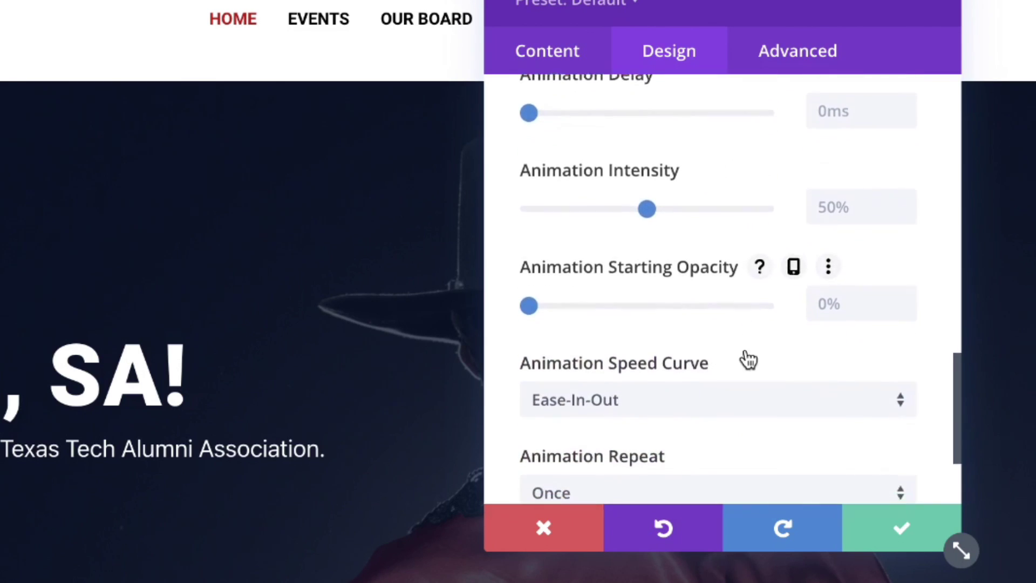
scroll(747, 359, "down", 2)
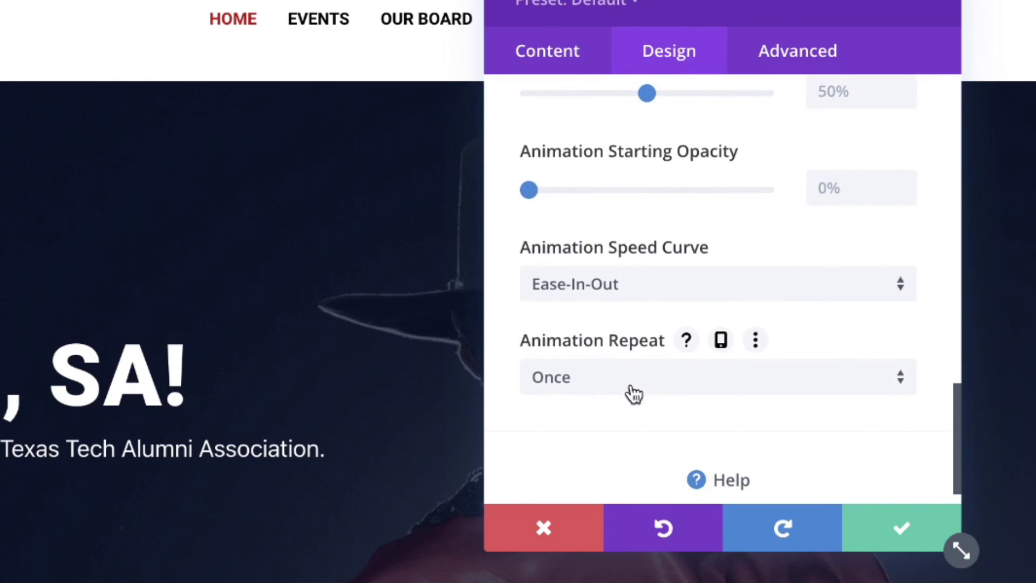
left_click(634, 393)
left_click(636, 439)
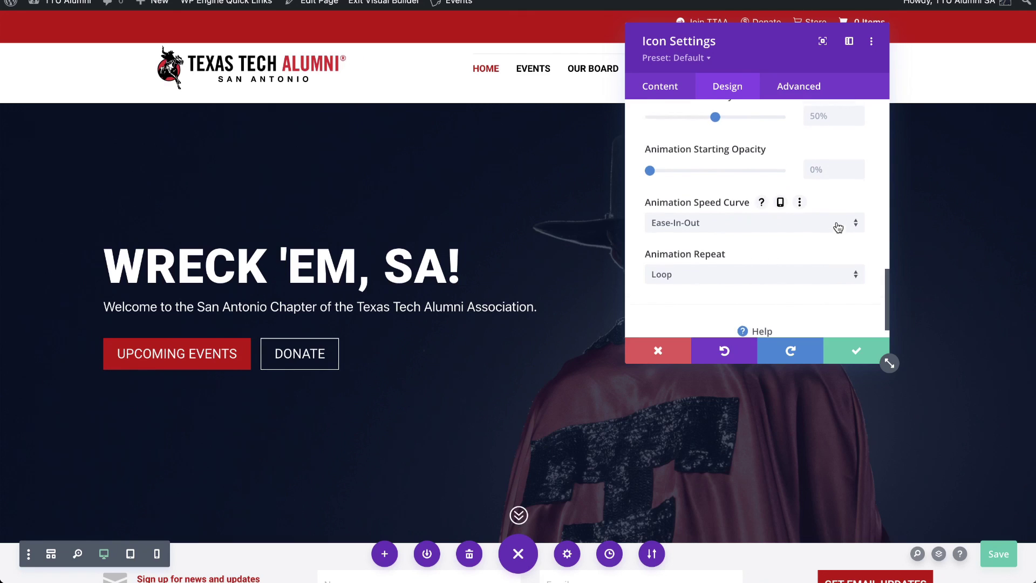
scroll(838, 227, "up", 1)
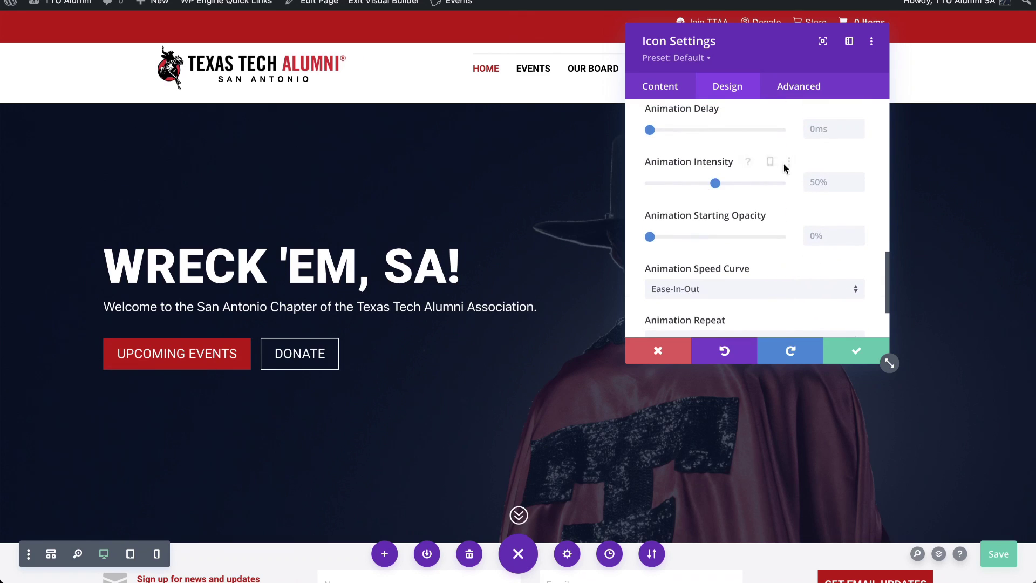
scroll(783, 168, "up", 1)
scroll(783, 168, "up", 1)
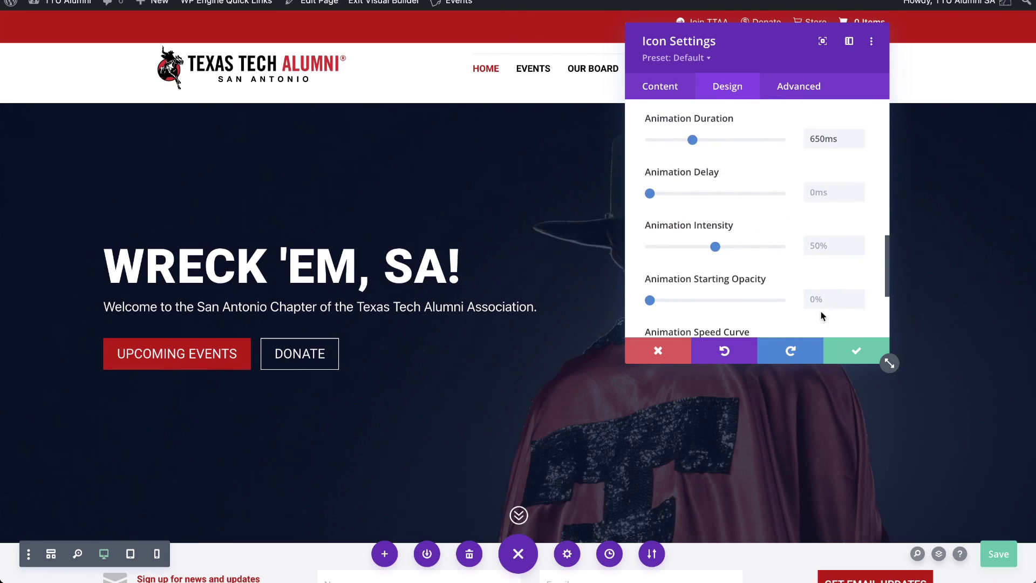
scroll(825, 323, "down", 2)
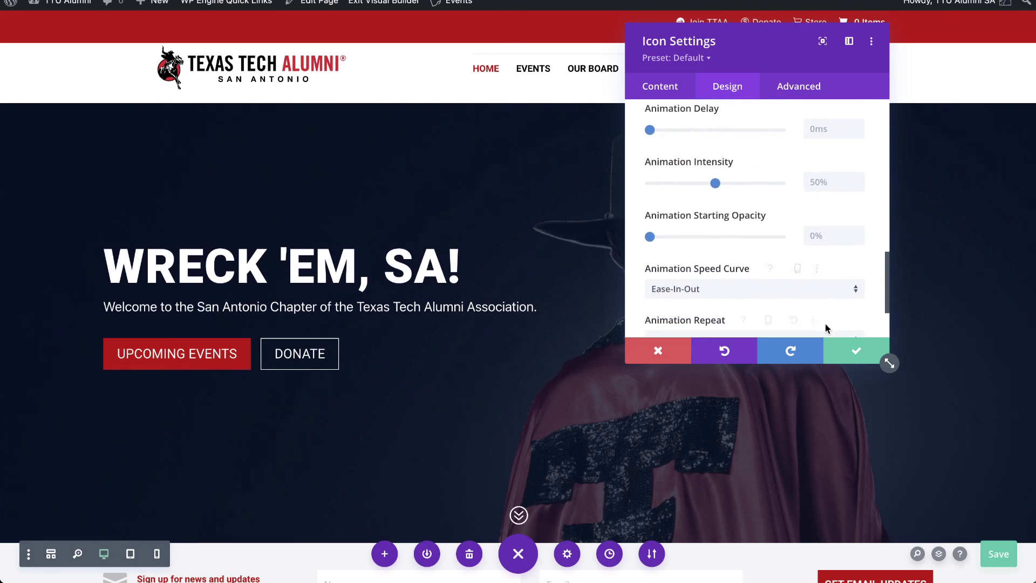
- Save the icon's animation settings and the page, then leave the visual builder
left_click(851, 359)
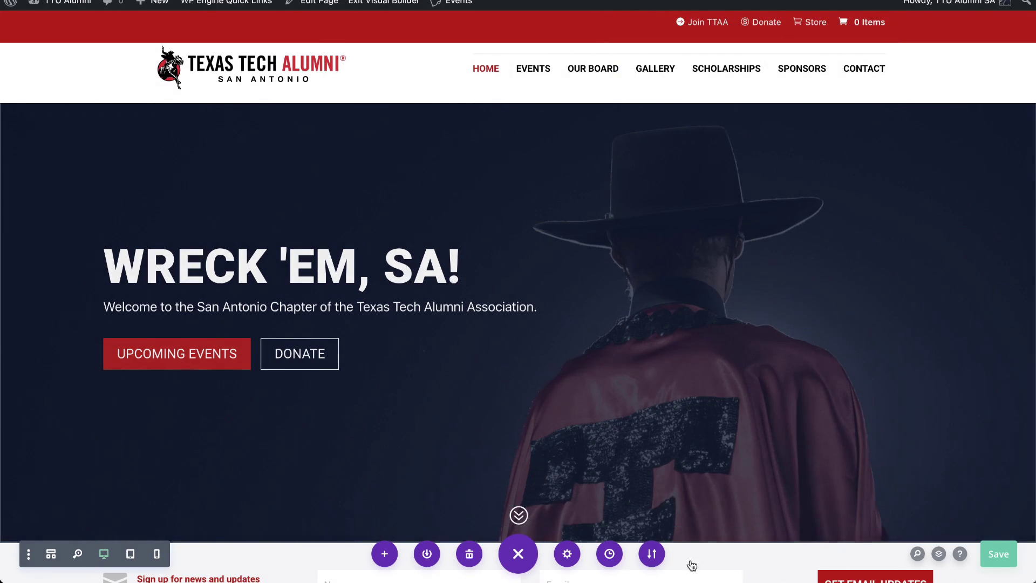
left_click(1000, 558)
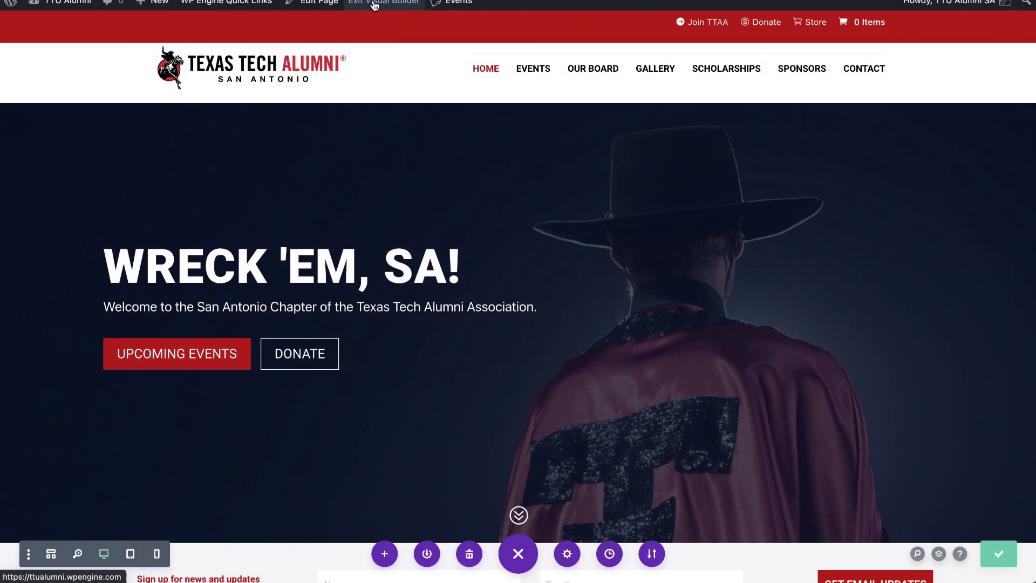
left_click(374, 4)
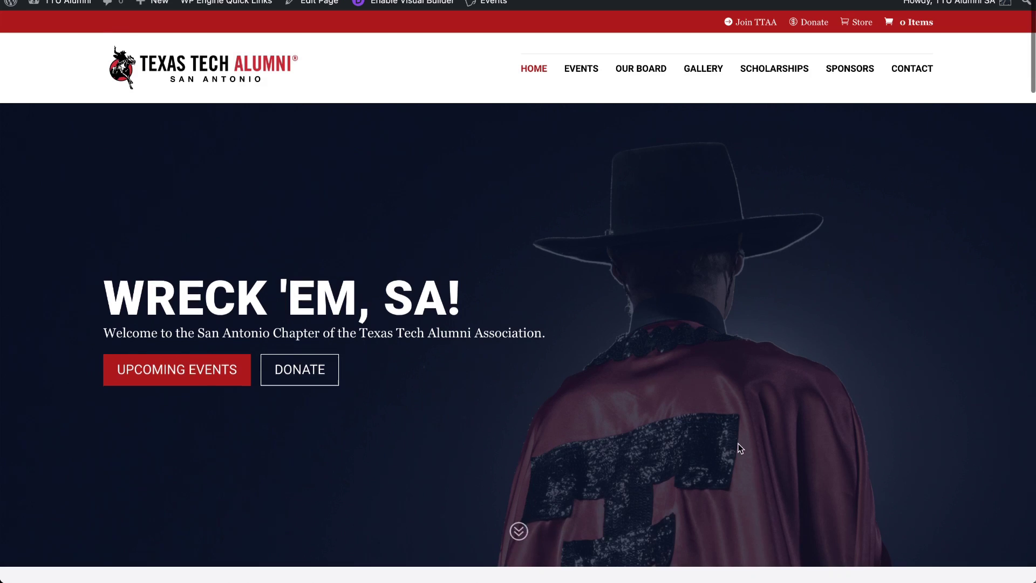
- Test the hero chevron's jump on the live page, then return to the visual builder
scroll(739, 446, "down", 4)
scroll(738, 444, "down", 8)
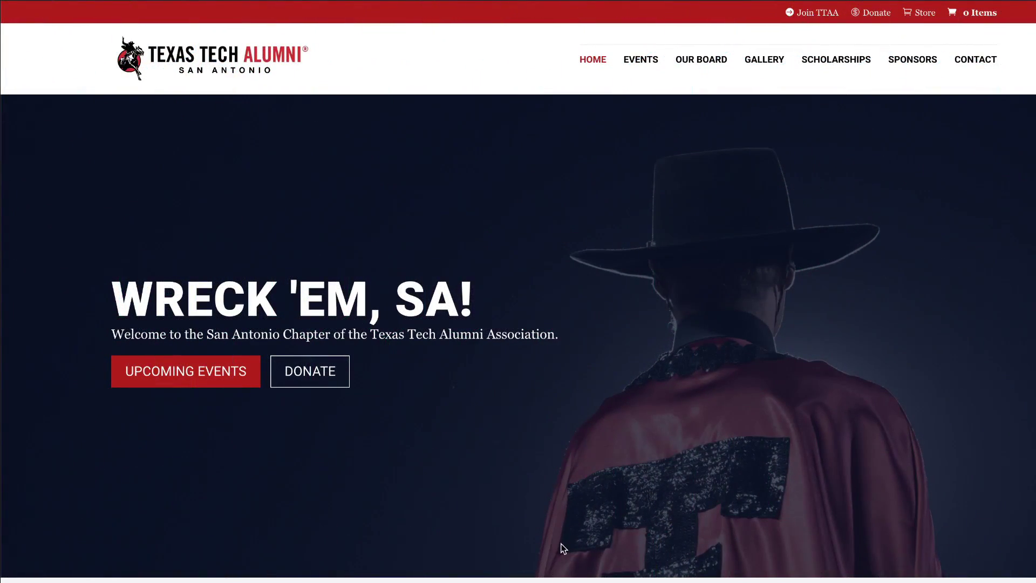
scroll(587, 540, "down", 2)
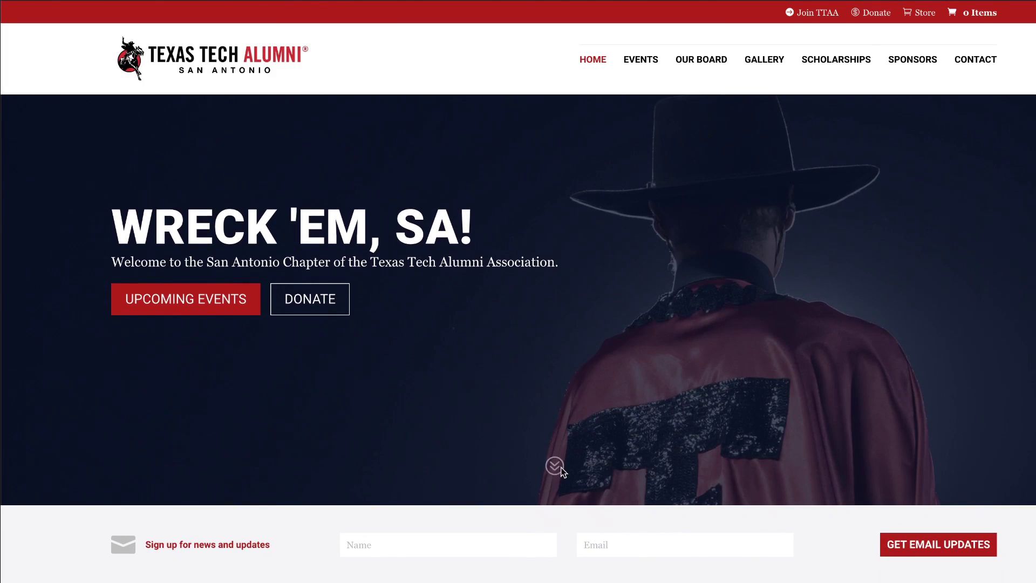
left_click(556, 470)
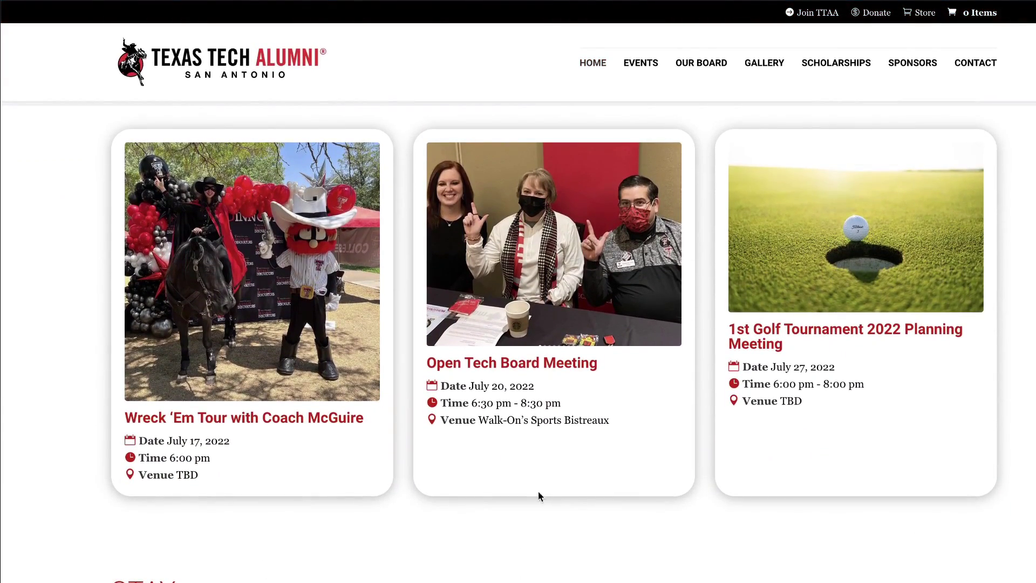
left_click(267, 419)
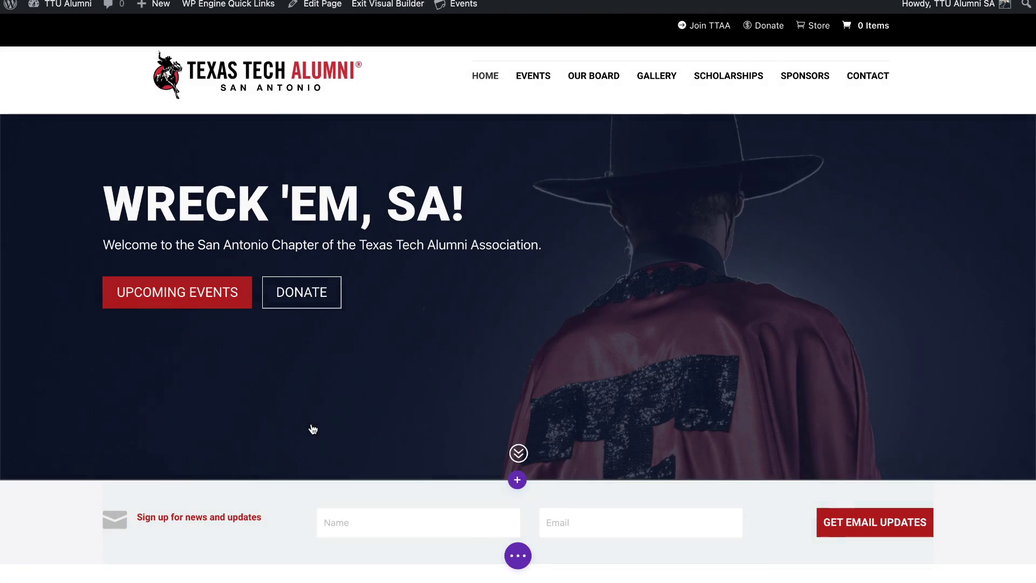
- Give the section below the hero the CSS ID 'go' and save its settings
scroll(375, 453, "down", 3)
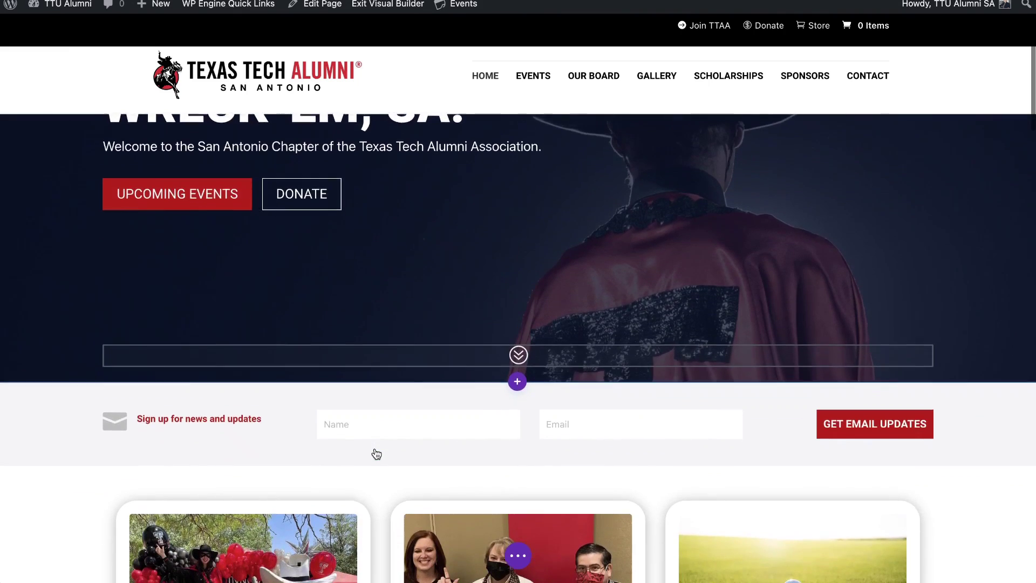
mouse_move(30, 439)
left_click(34, 407)
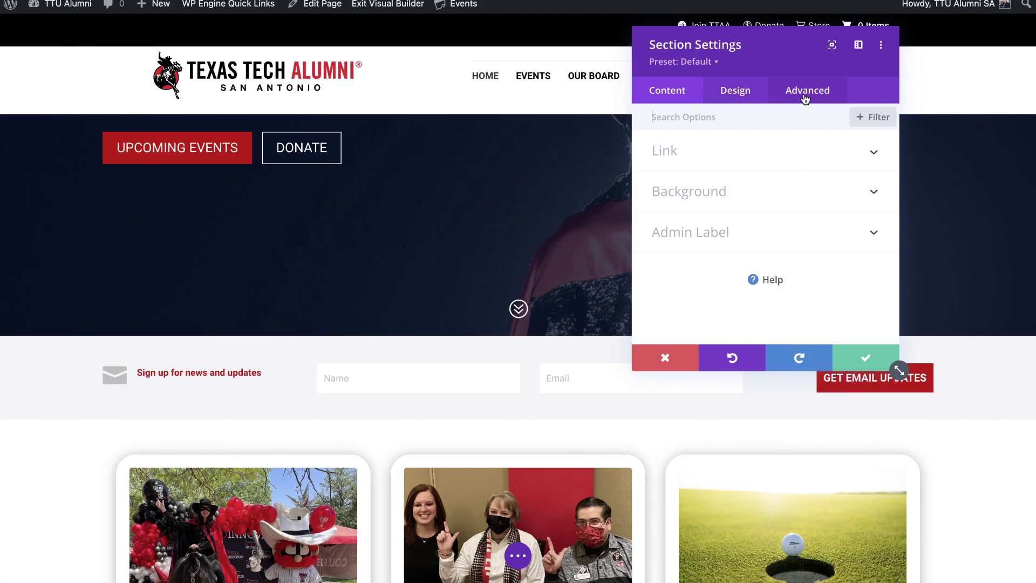
left_click(806, 93)
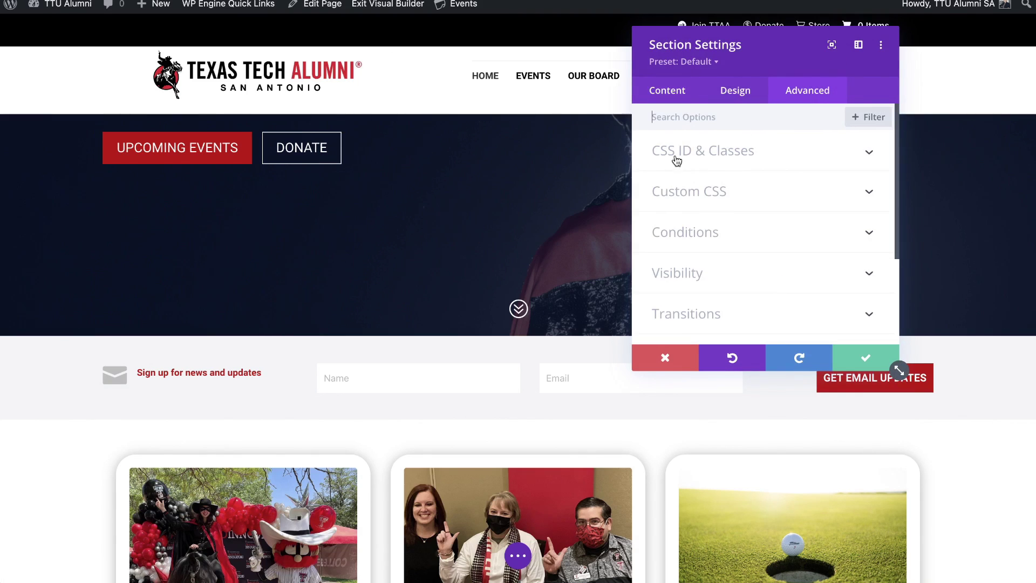
left_click(701, 162)
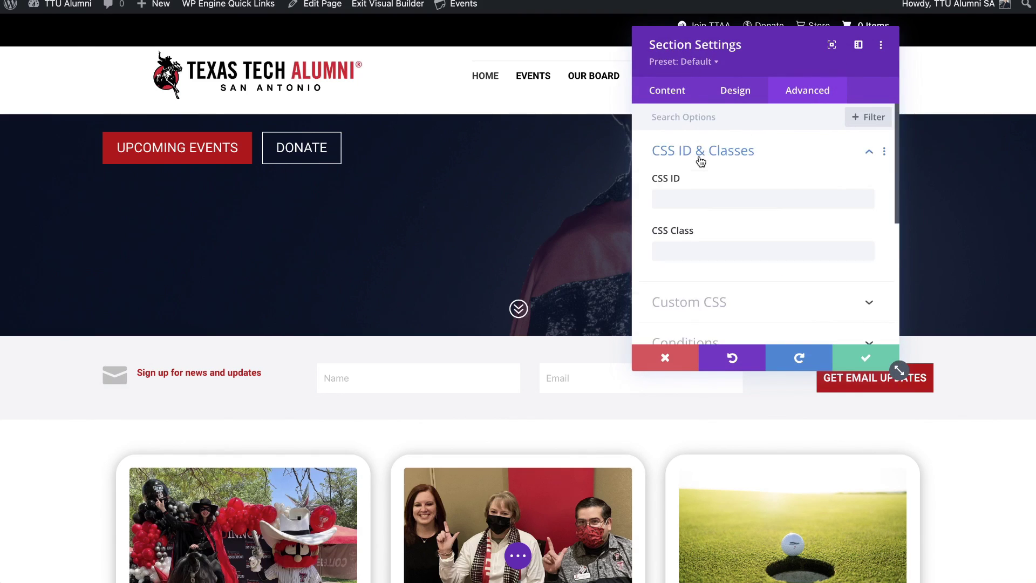
left_click(669, 198)
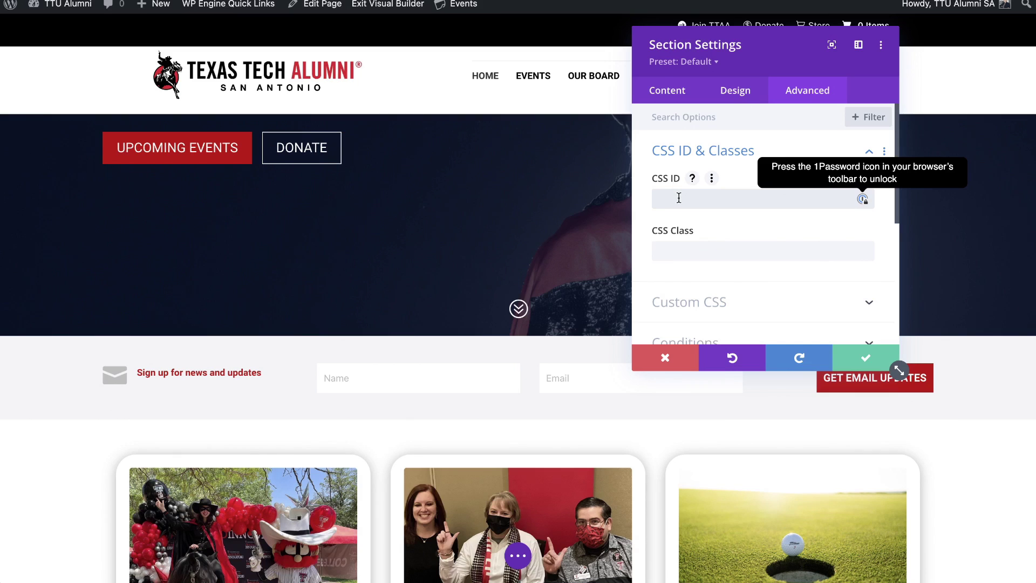
type("go")
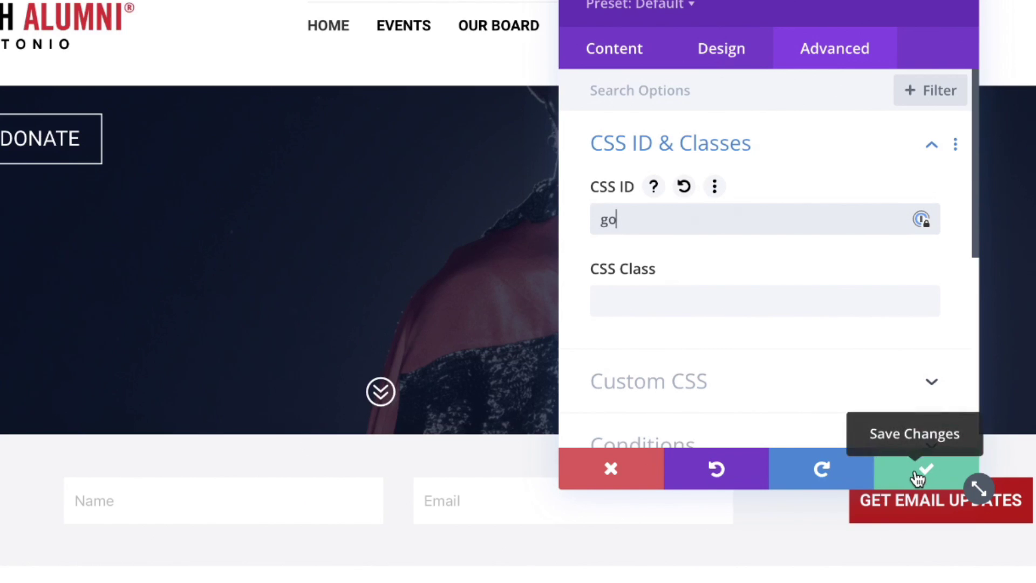
left_click(917, 478)
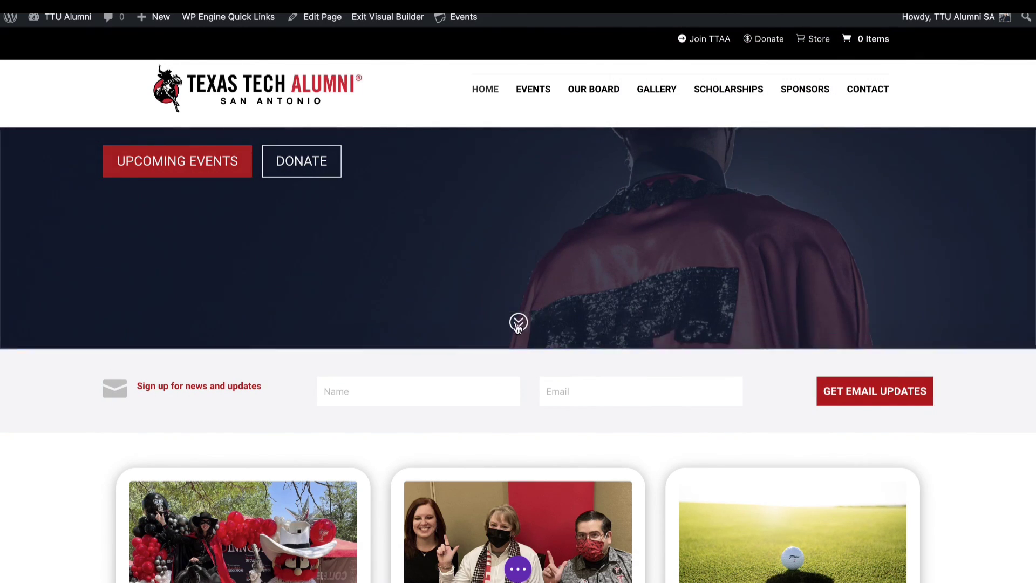
- Set the chevron icon's Icon Link URL to '#go' and save its settings
left_click(517, 327)
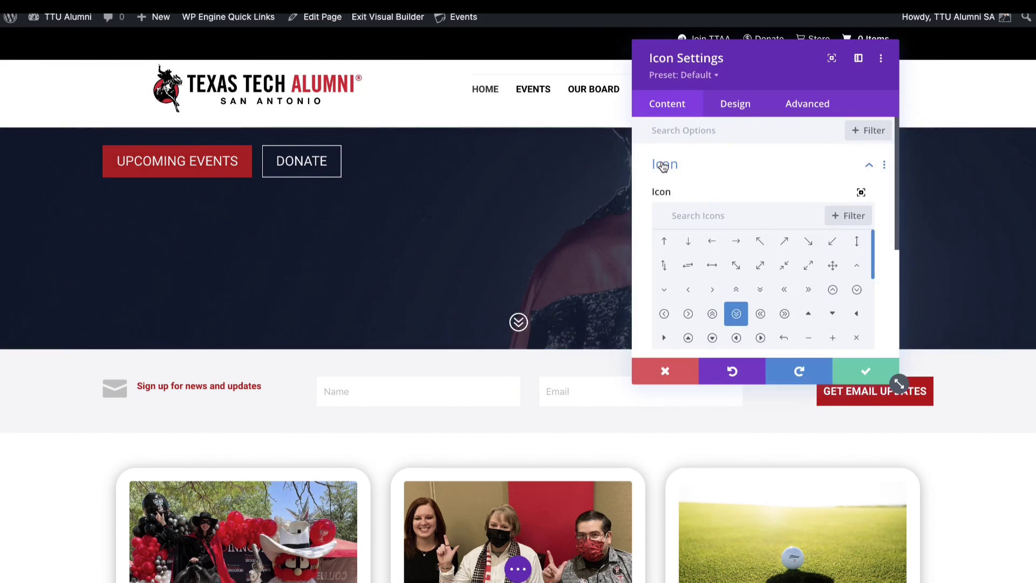
left_click(664, 168)
left_click(672, 207)
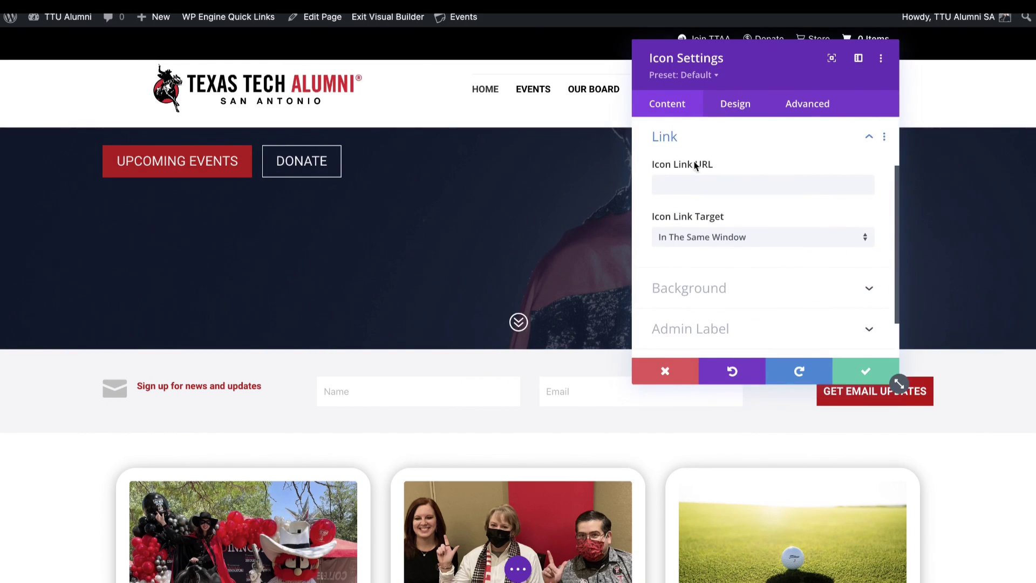
scroll(692, 203, "up", 3)
left_click(666, 165)
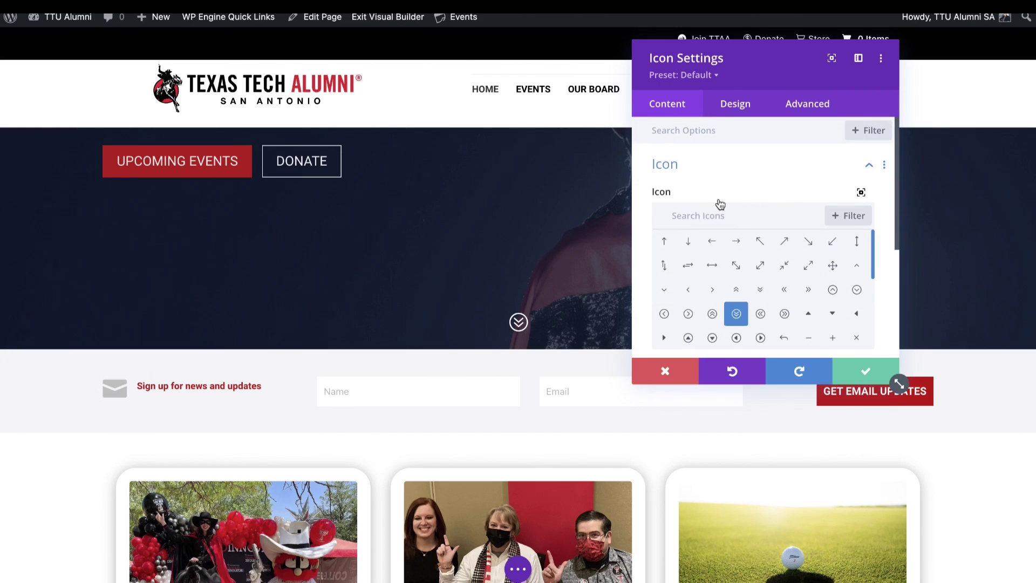
scroll(647, 280, "down", 5)
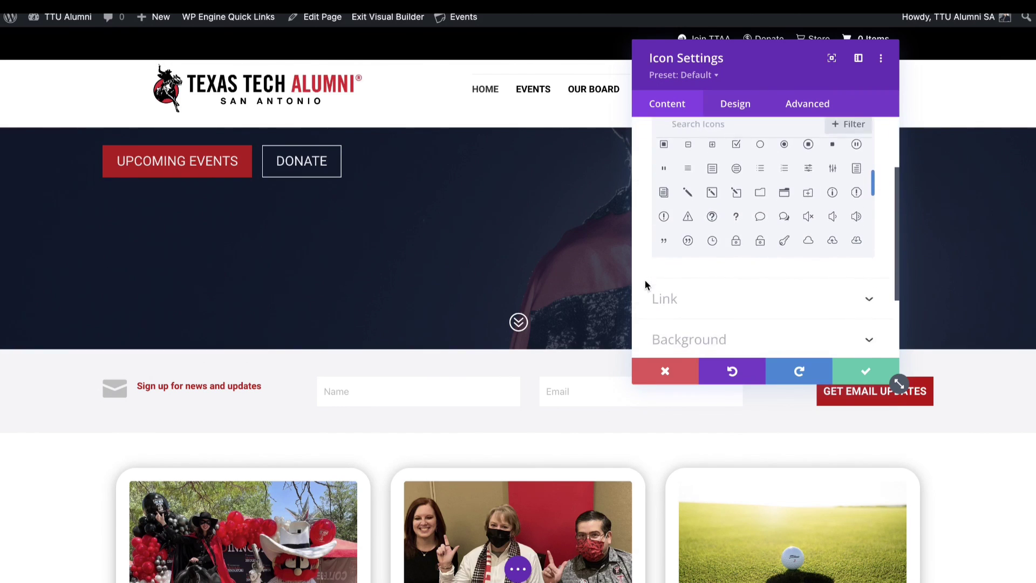
left_click(664, 262)
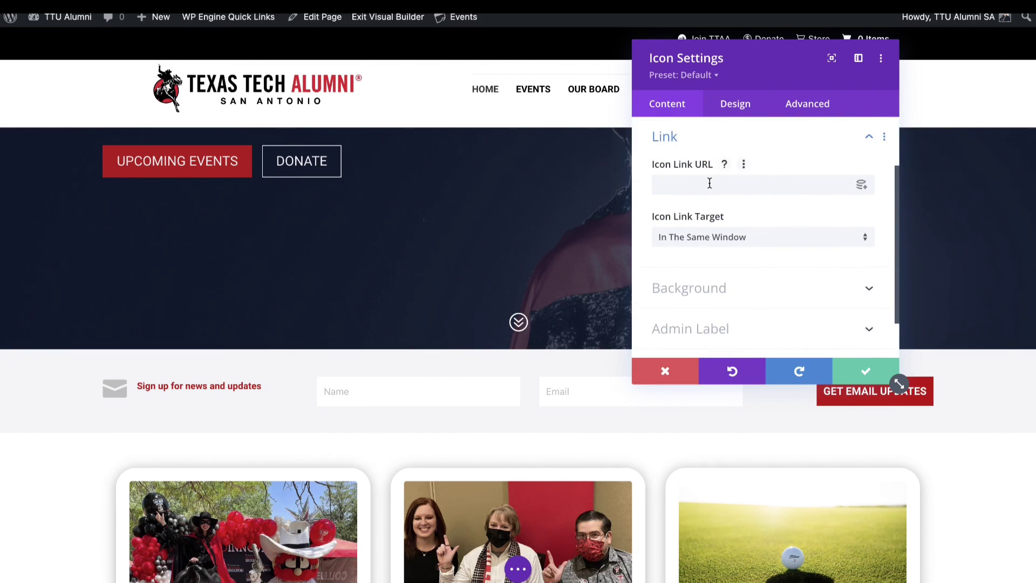
left_click(710, 184)
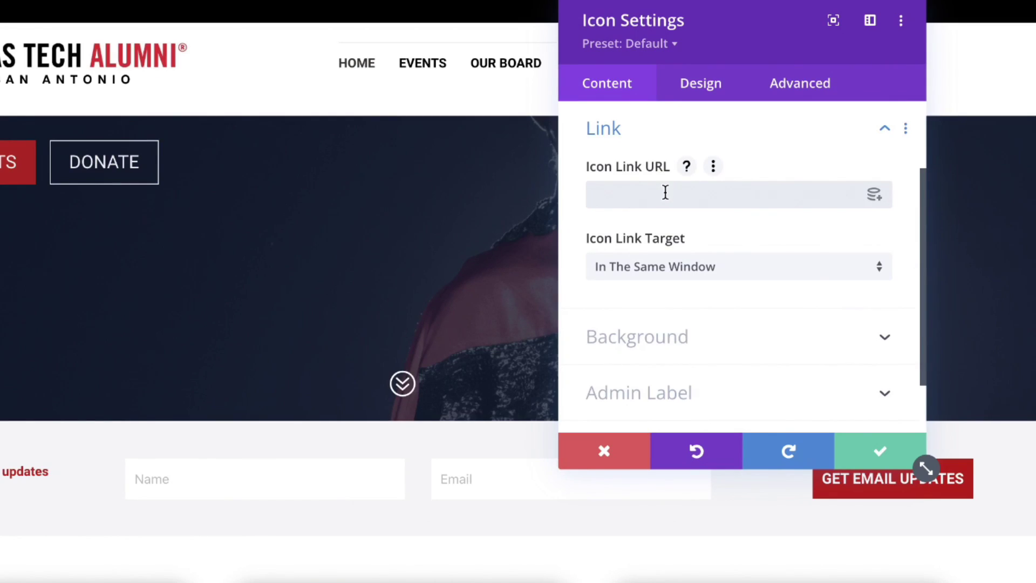
type("#go")
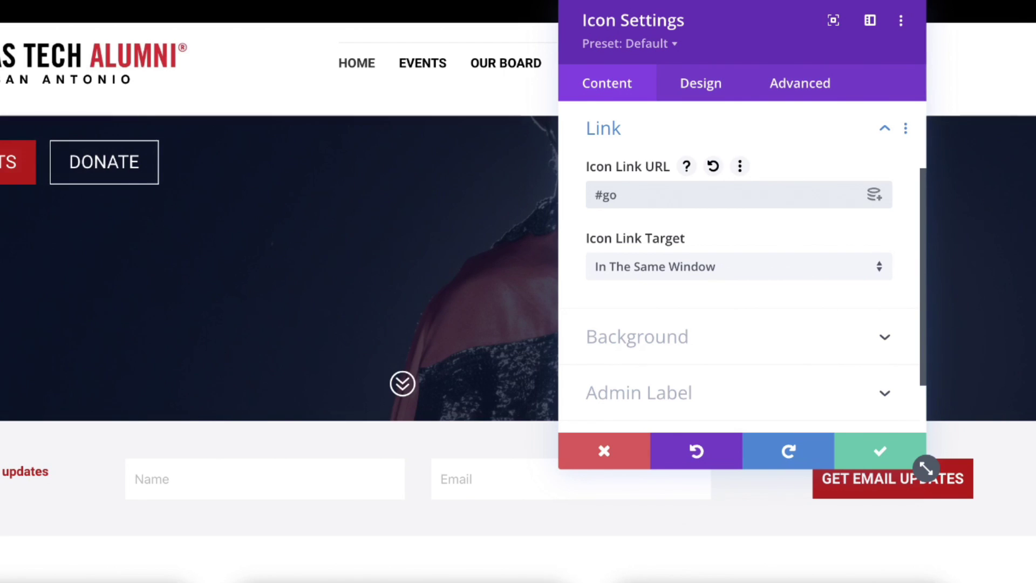
left_click(869, 457)
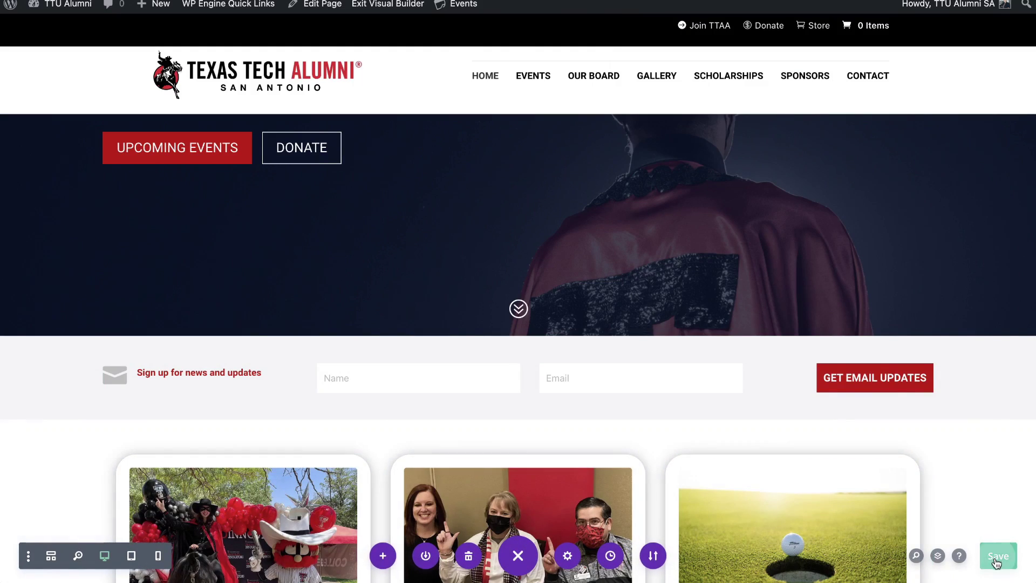
- Save the page, exit the builder, and confirm the chevron jumps to the next section
left_click(991, 554)
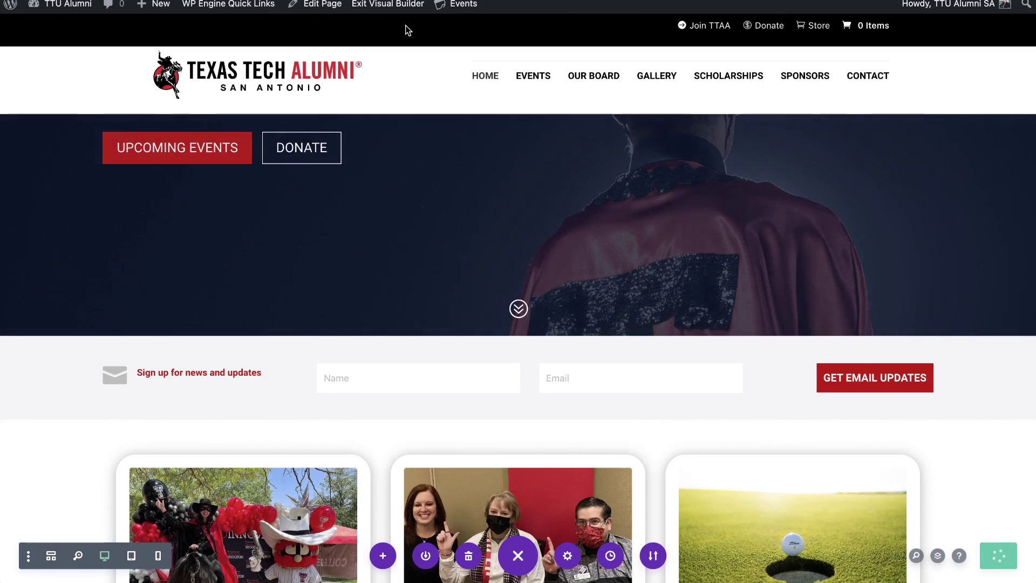
left_click(380, 6)
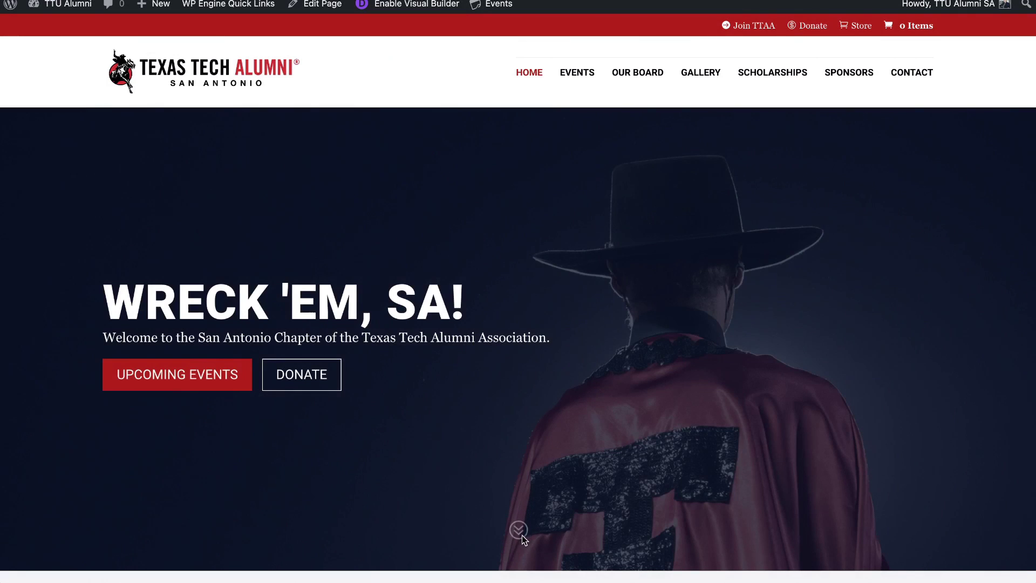
left_click(522, 537)
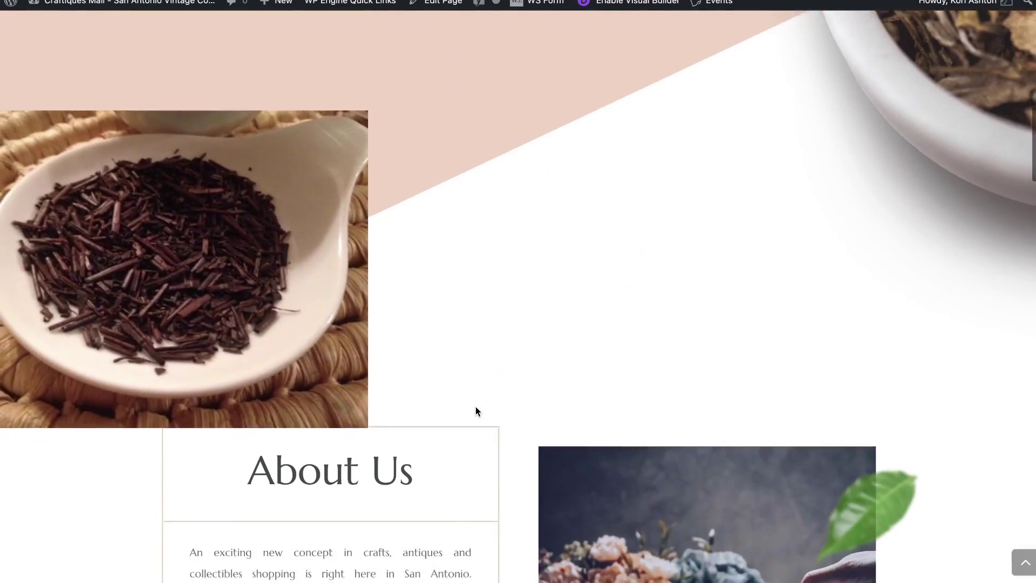
scroll(476, 408, "down", 7)
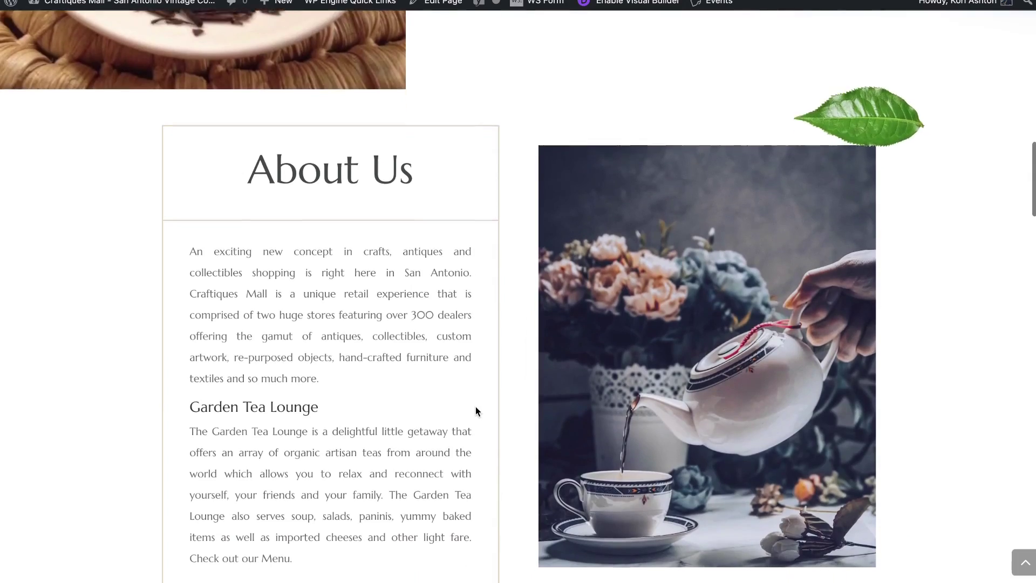
scroll(475, 411, "down", 5)
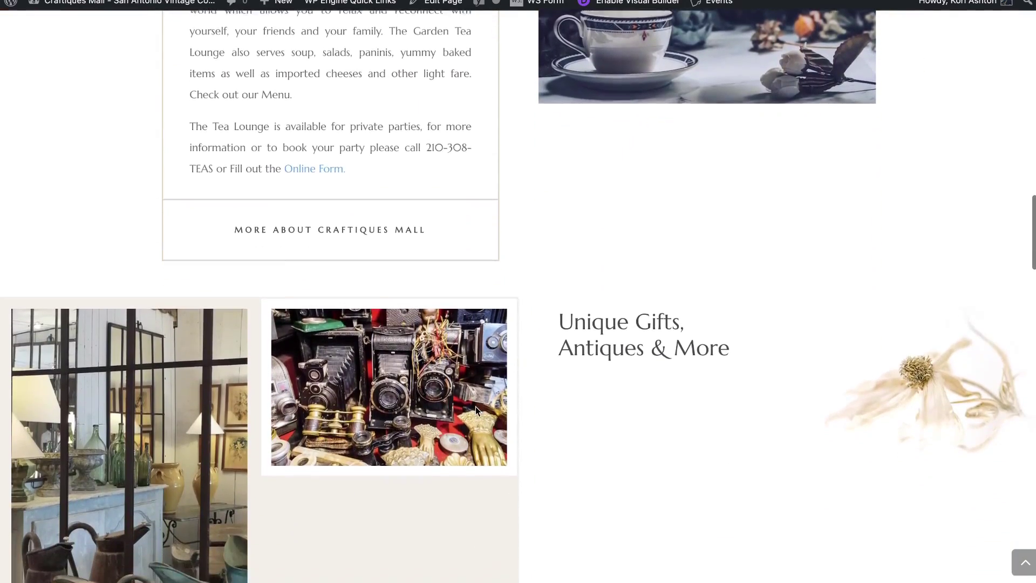
scroll(475, 411, "up", 4)
scroll(475, 411, "up", 20)
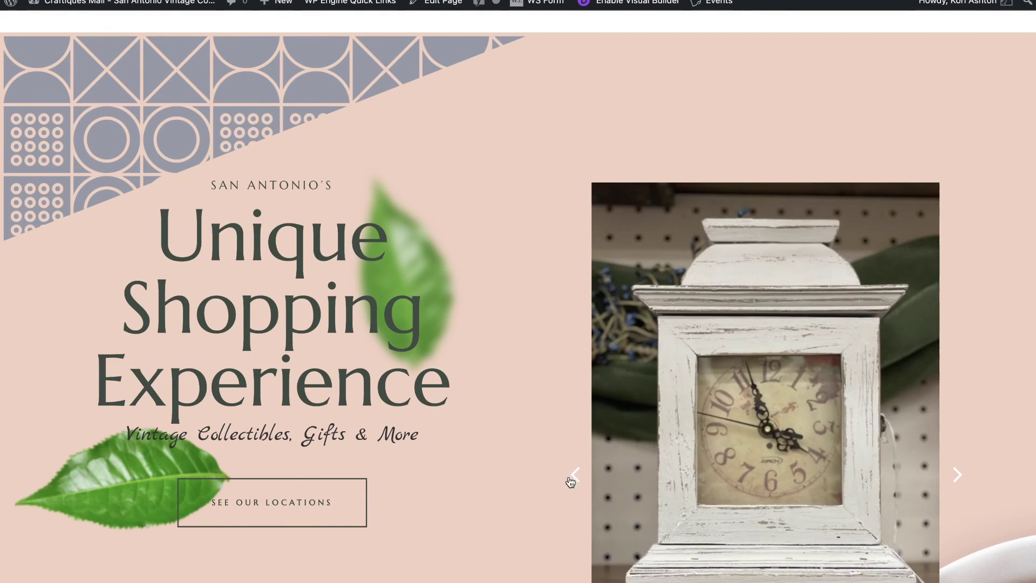
left_click(573, 477)
scroll(505, 287, "up", 1)
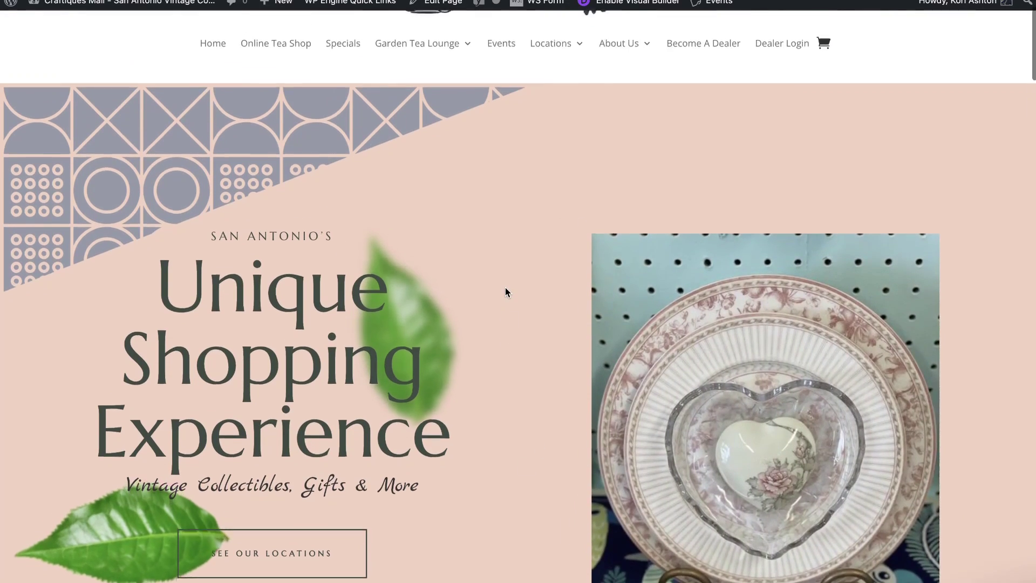
scroll(505, 288, "up", 2)
scroll(505, 289, "down", 3)
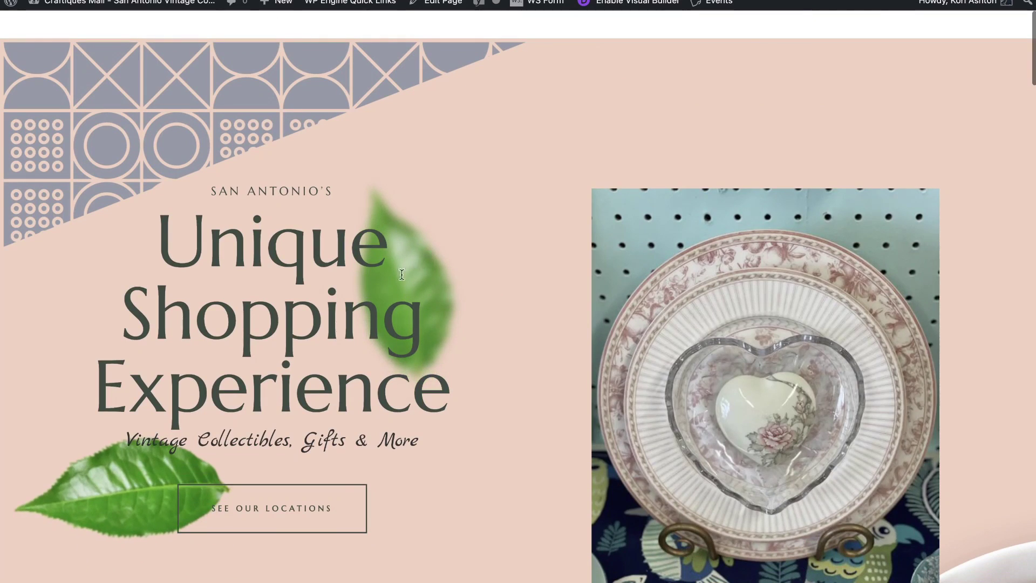
scroll(412, 501, "down", 9)
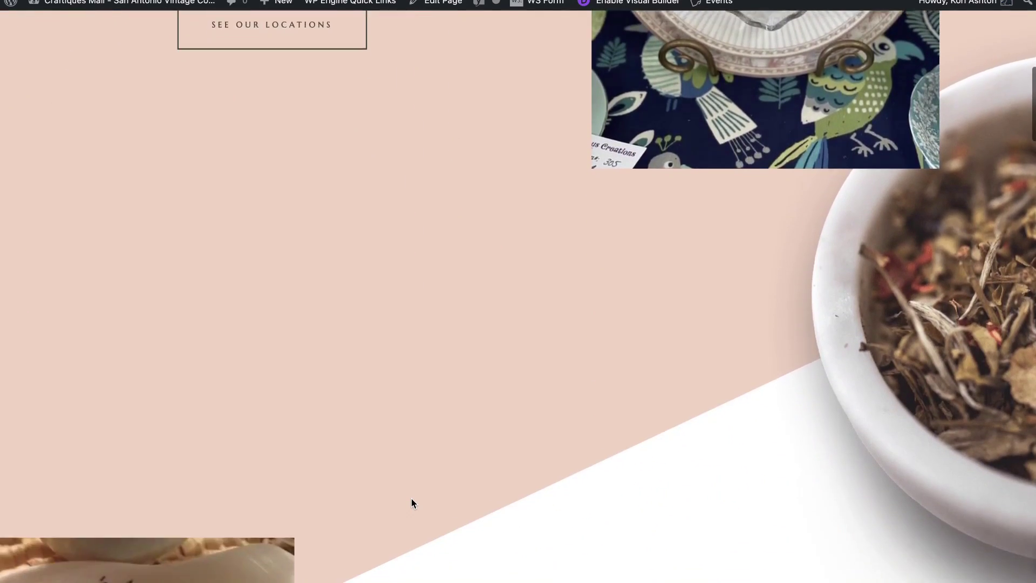
scroll(412, 501, "down", 11)
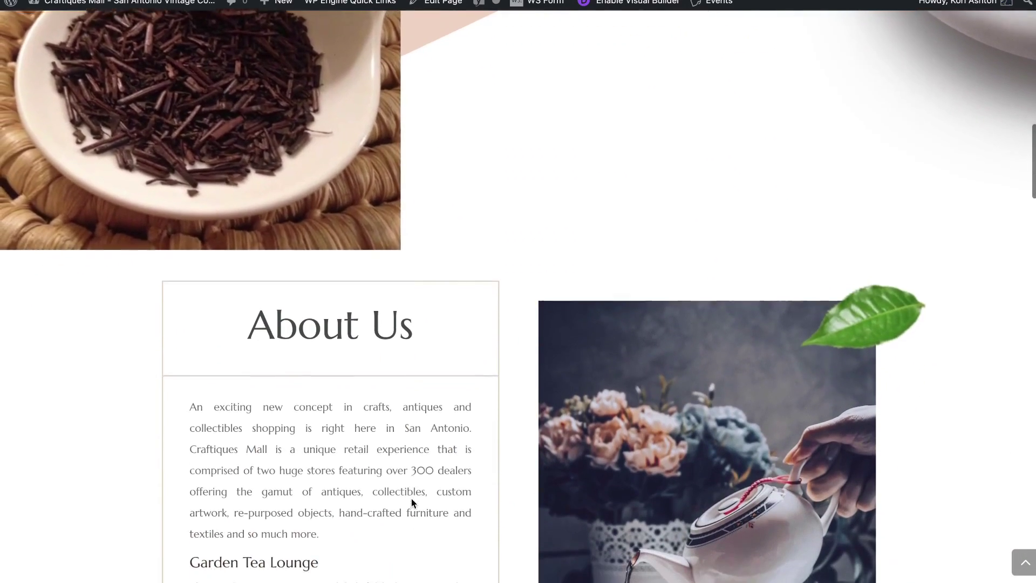
scroll(411, 501, "down", 4)
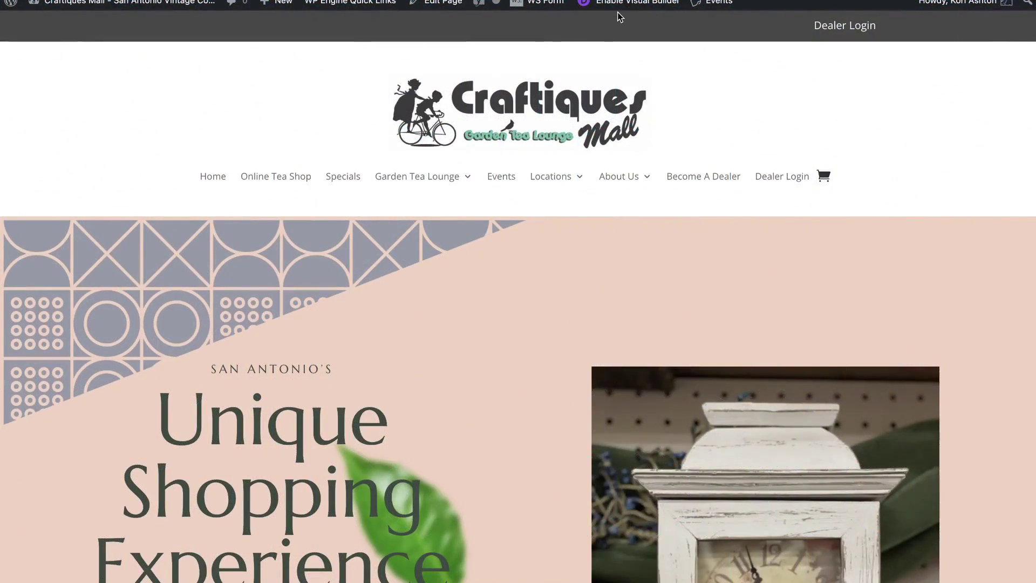
- Load the Craftiques Mall home page in the visual builder and scroll to the hero
left_click(616, 6)
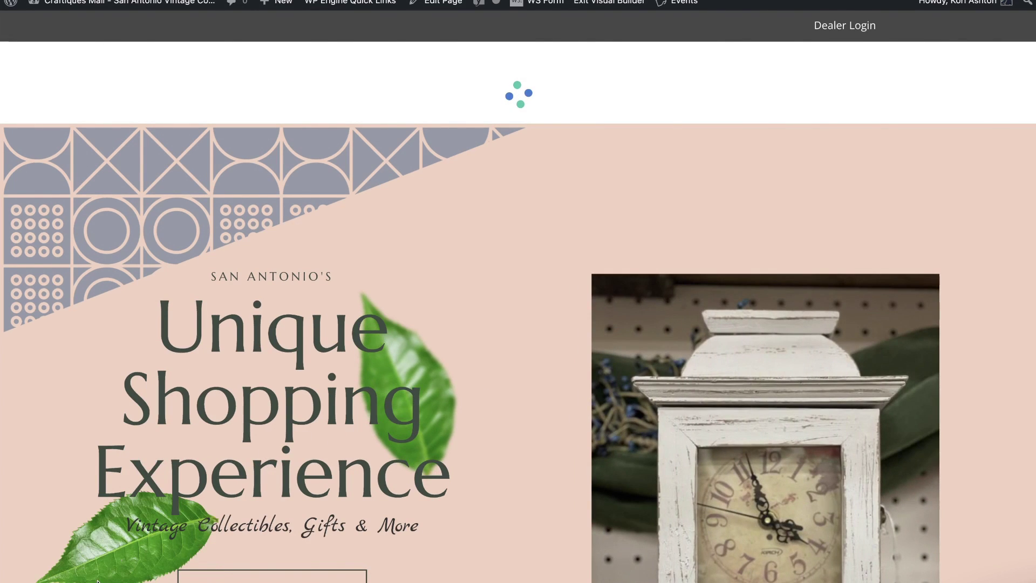
scroll(102, 475, "down", 3)
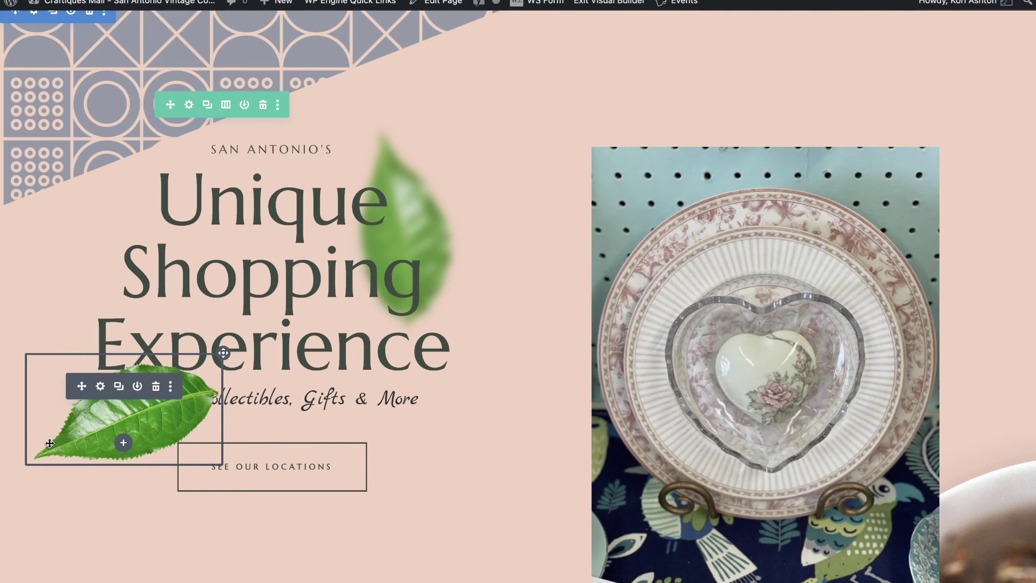
- Show the lower-left leaf image's scroll effects: vertical motion with offsets 1.5, 0, -1.5
left_click(50, 443)
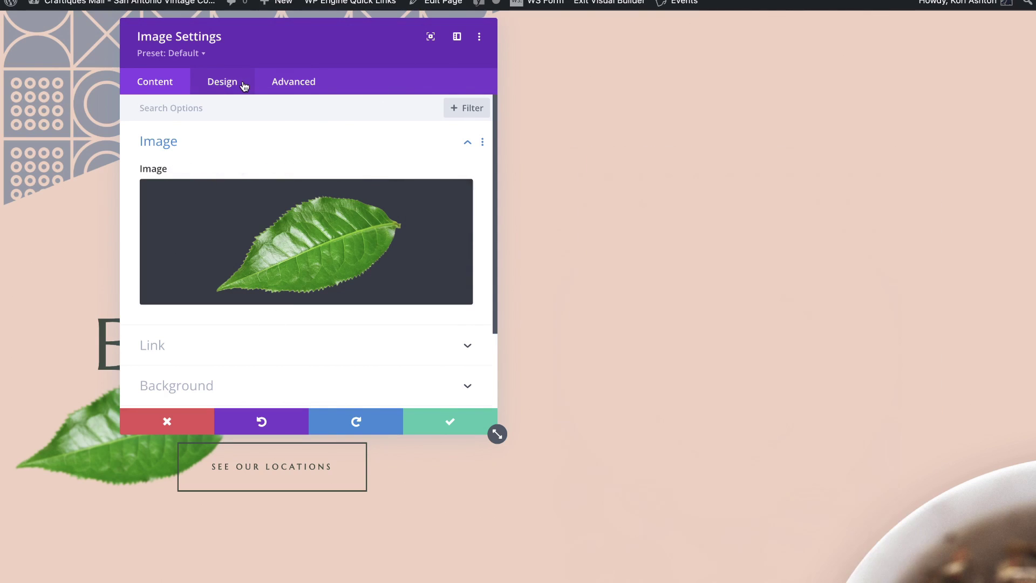
left_click(284, 89)
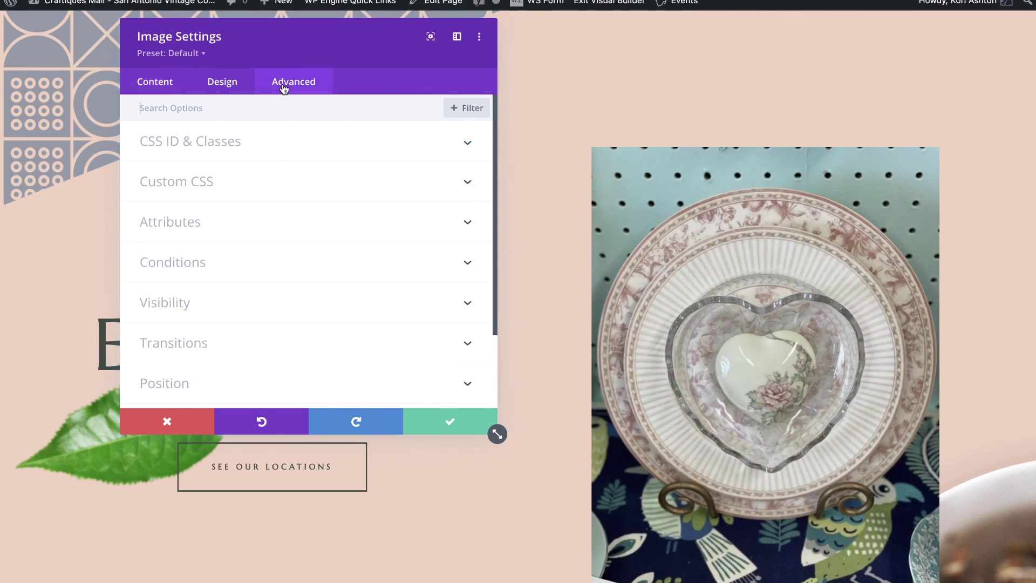
scroll(266, 318, "down", 4)
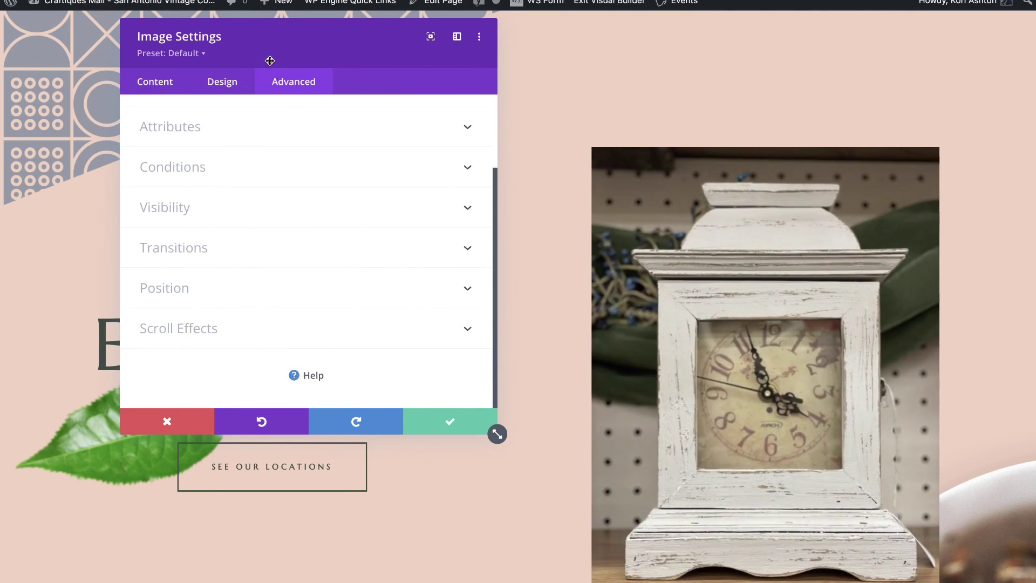
left_click_drag(267, 48, 609, 77)
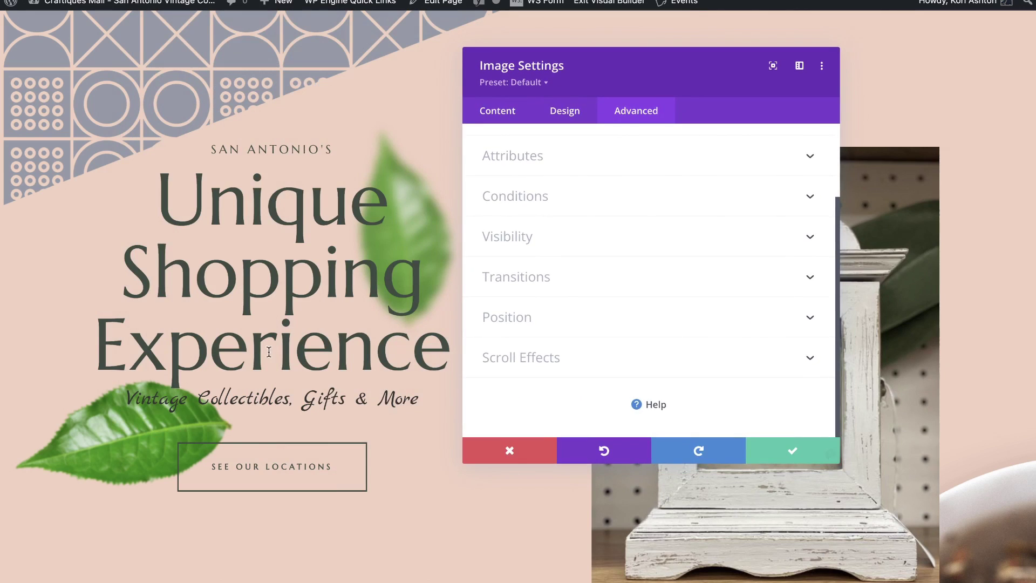
left_click(540, 360)
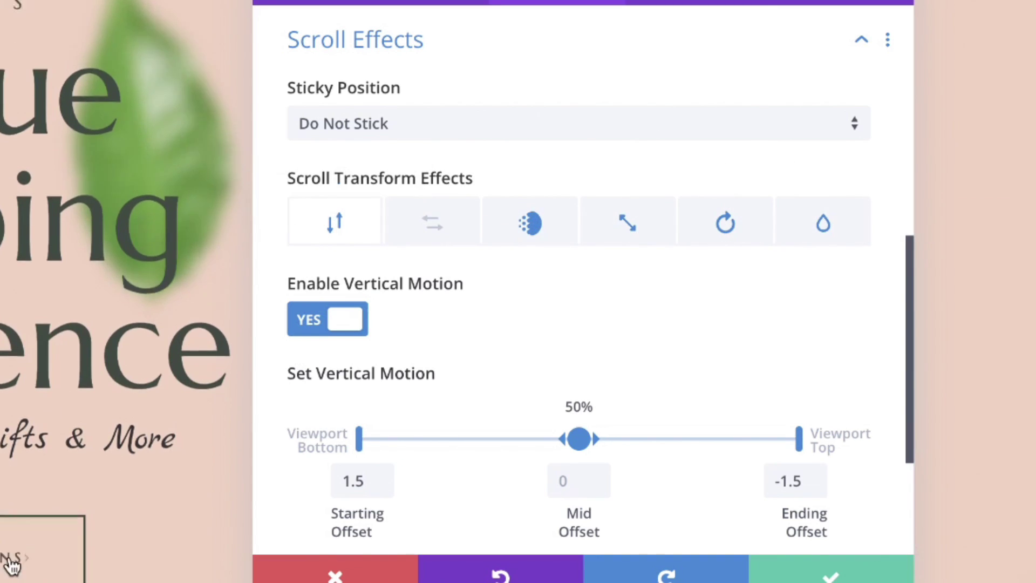
scroll(11, 561, "down", 5)
scroll(12, 564, "up", 6)
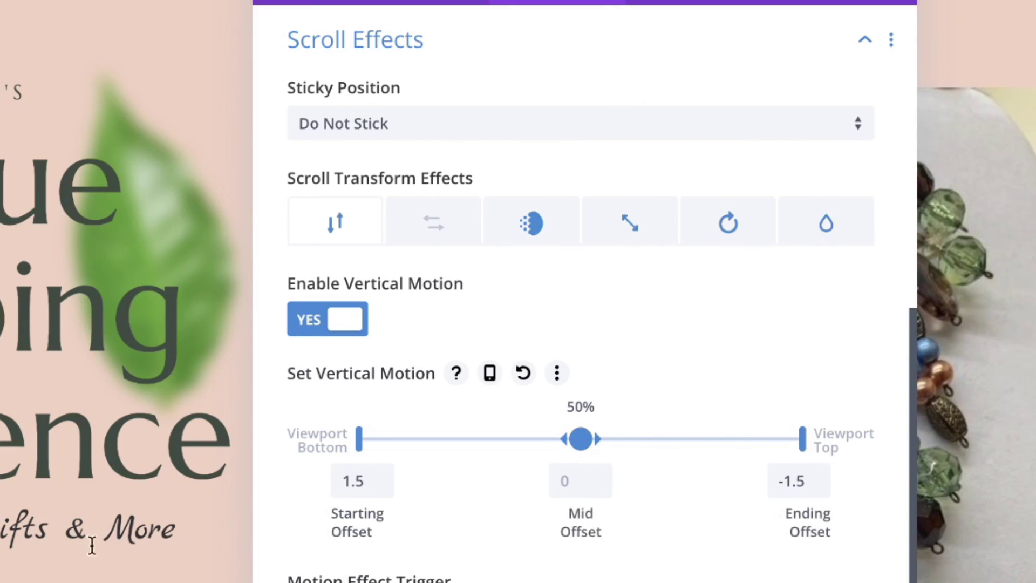
scroll(121, 292, "down", 8)
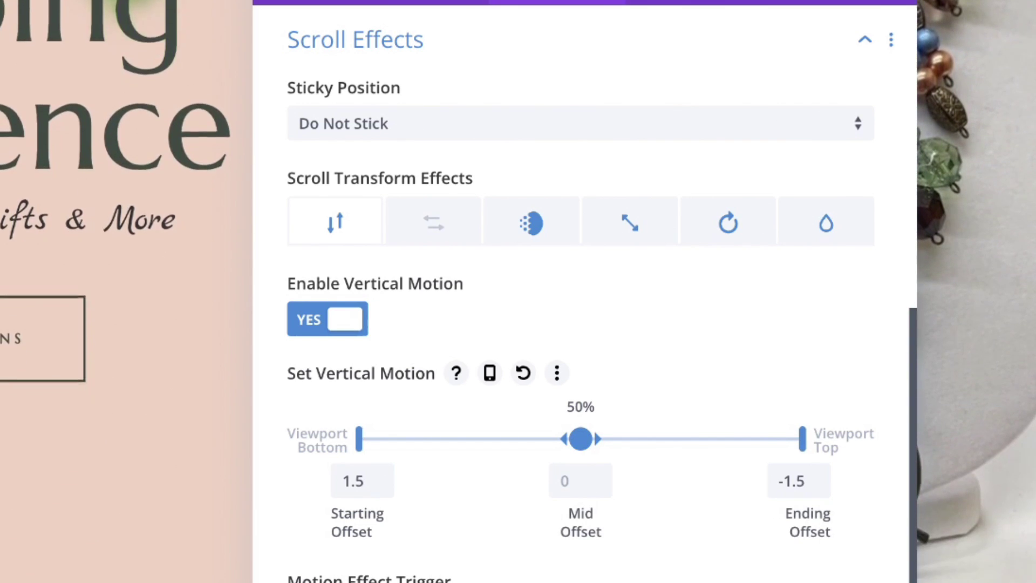
scroll(122, 291, "up", 9)
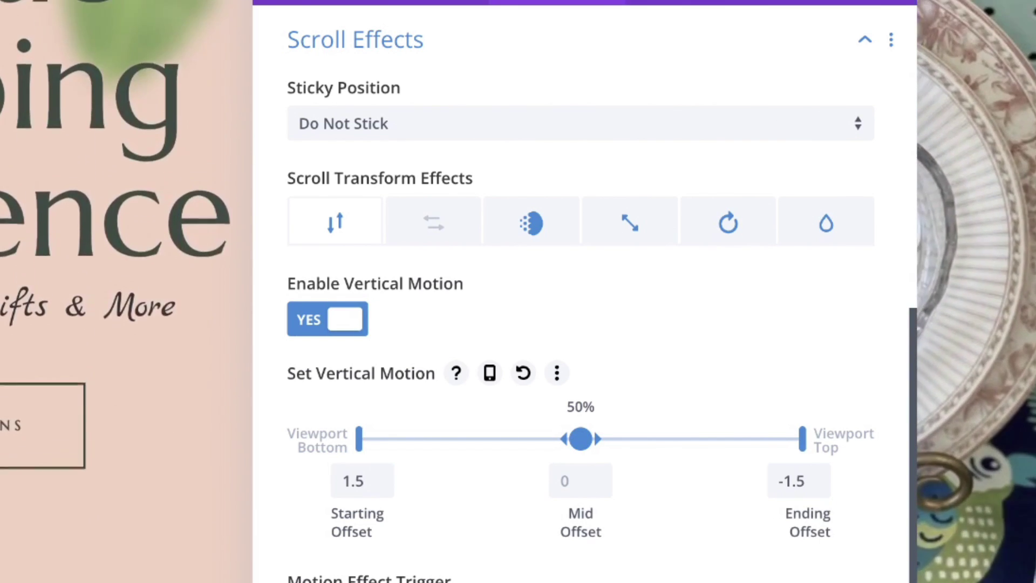
scroll(122, 292, "up", 3)
scroll(121, 291, "down", 4)
scroll(121, 291, "up", 3)
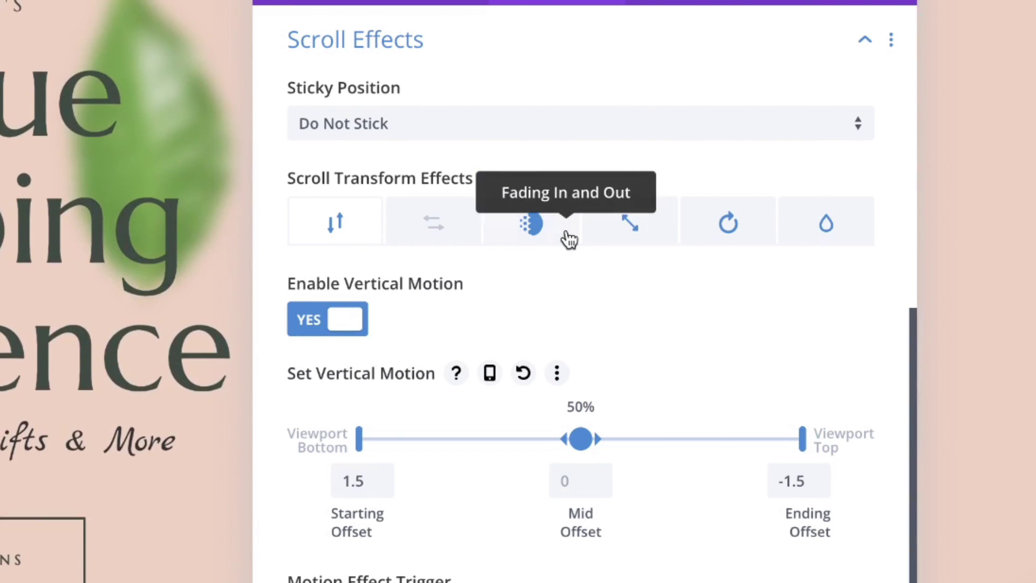
- Set the leaf image's scroll scaling from 100% to 130% and preview it by scrolling
left_click(532, 246)
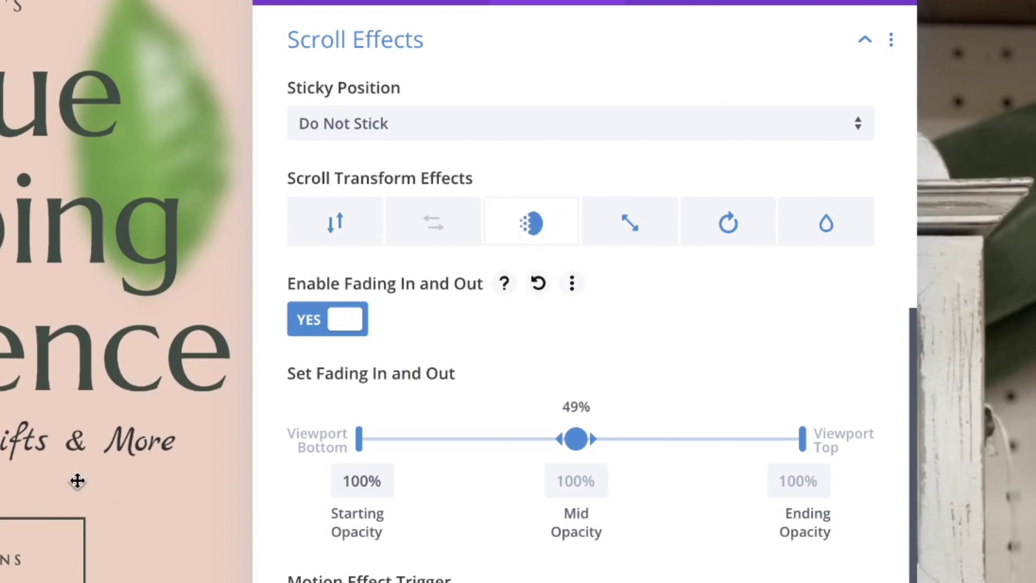
scroll(74, 481, "down", 5)
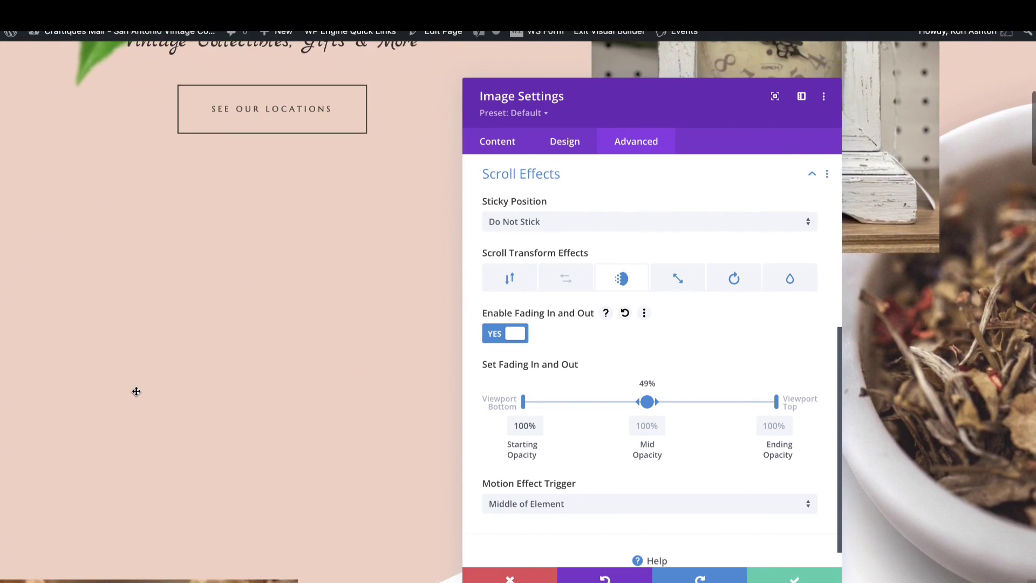
scroll(136, 391, "up", 10)
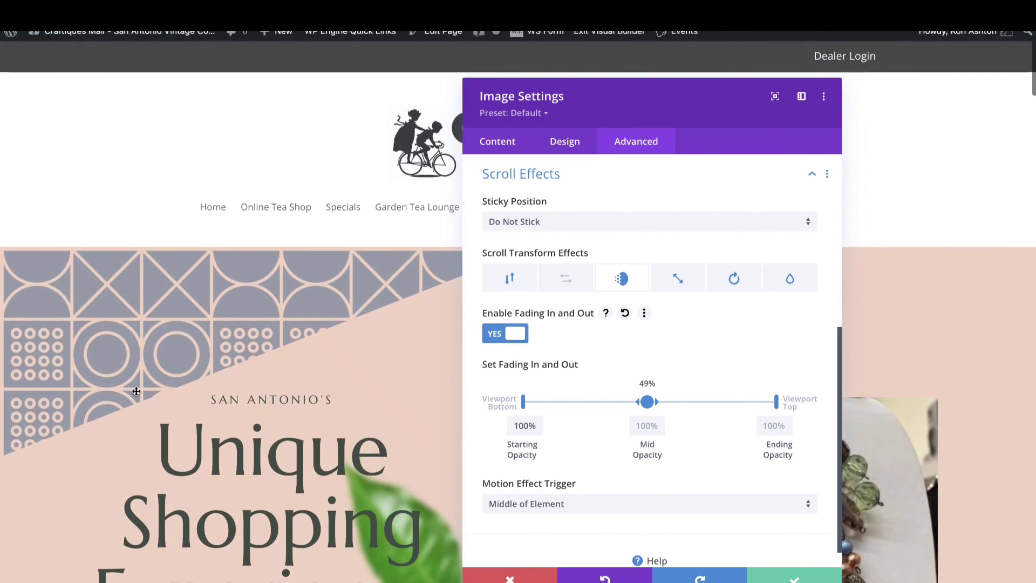
scroll(136, 392, "down", 5)
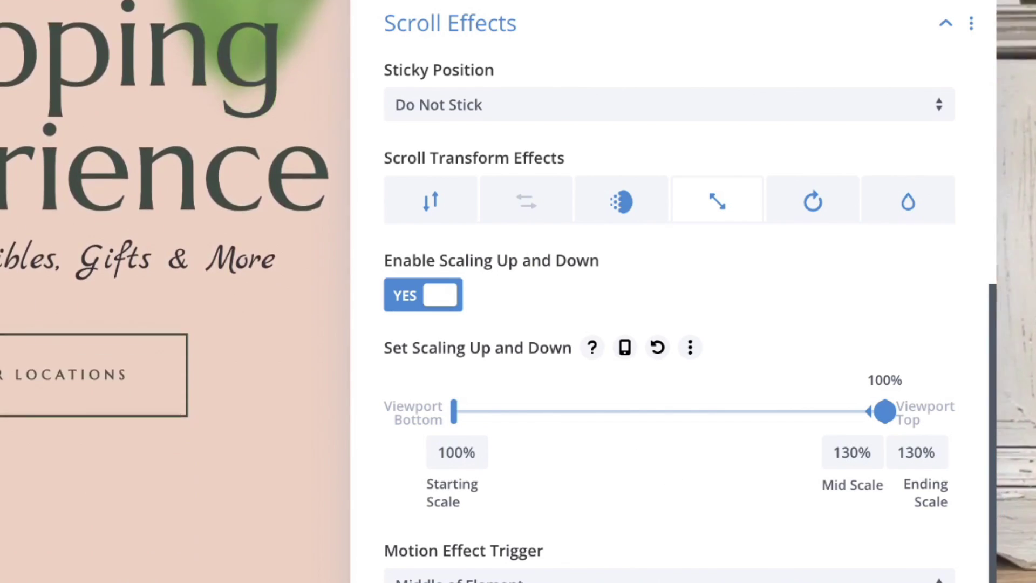
scroll(162, 216, "down", 5)
scroll(162, 216, "up", 3)
scroll(162, 216, "up", 3)
scroll(161, 216, "down", 3)
scroll(162, 215, "up", 5)
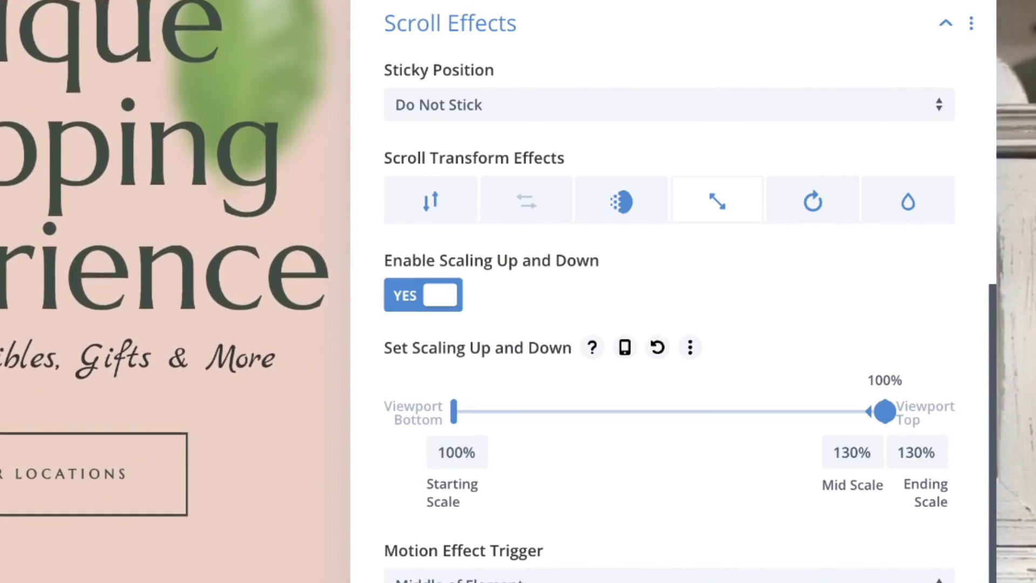
scroll(162, 216, "up", 5)
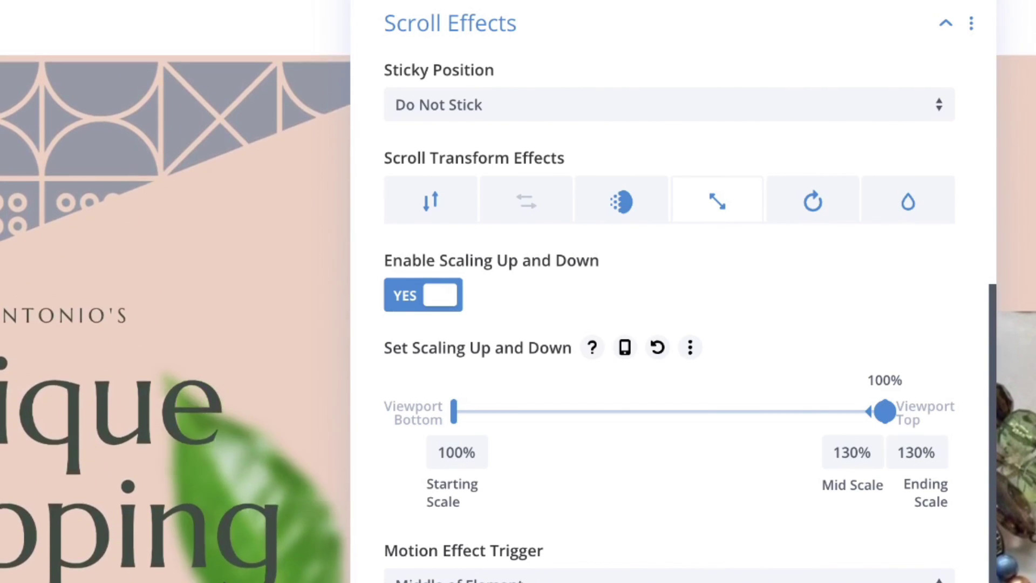
scroll(162, 216, "down", 8)
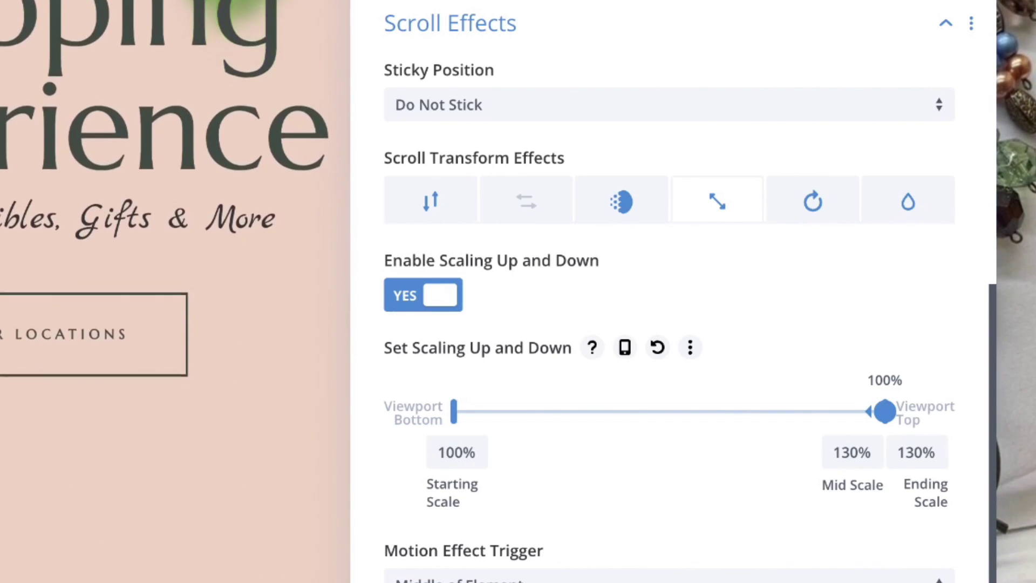
scroll(162, 216, "up", 6)
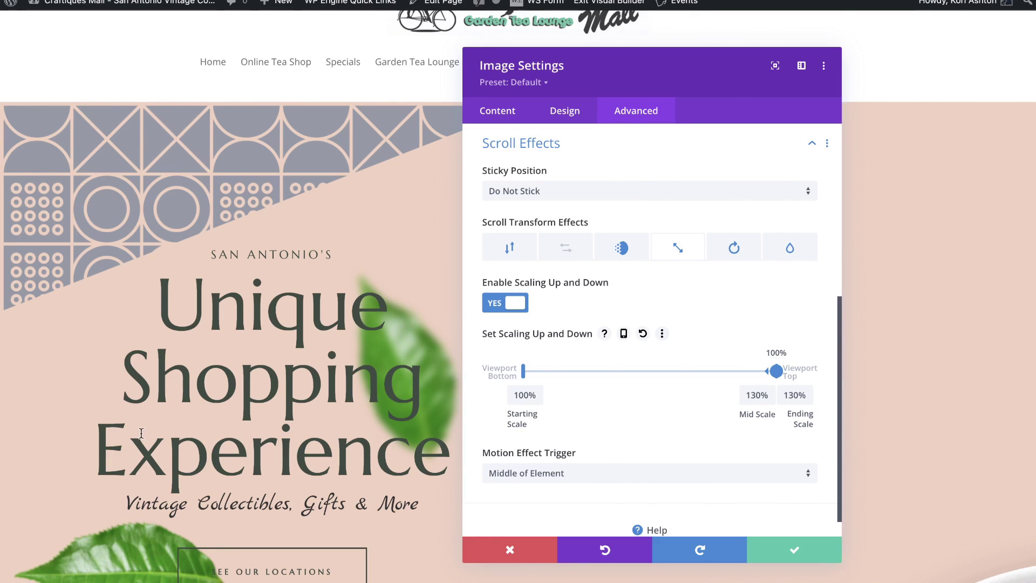
scroll(145, 508, "down", 5)
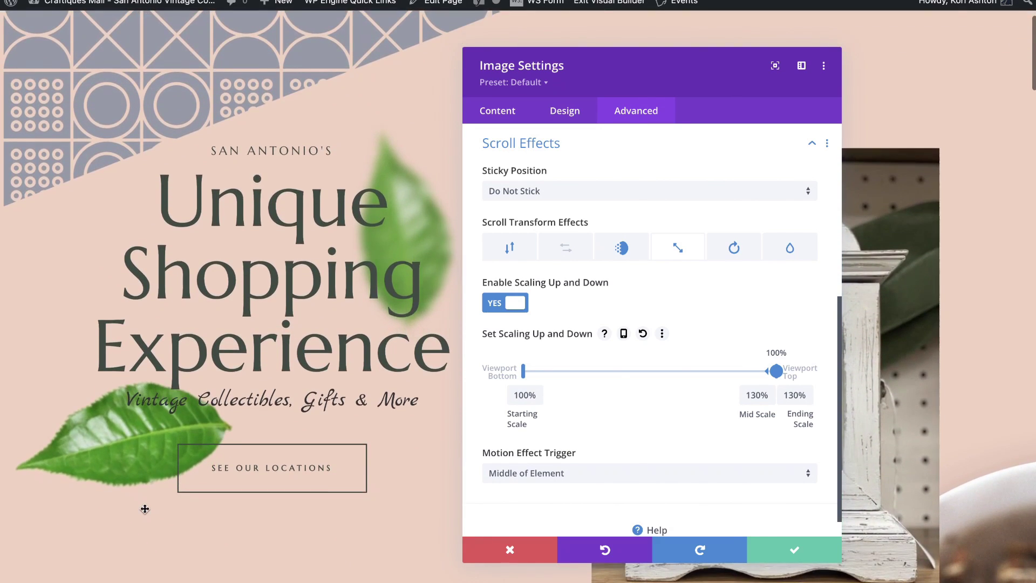
scroll(144, 508, "down", 3)
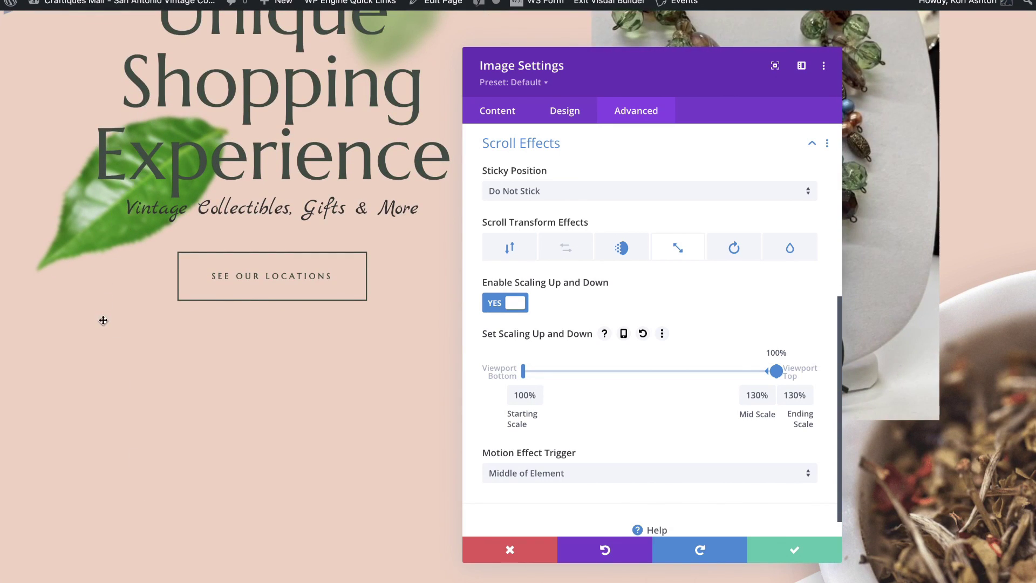
scroll(99, 341, "up", 3)
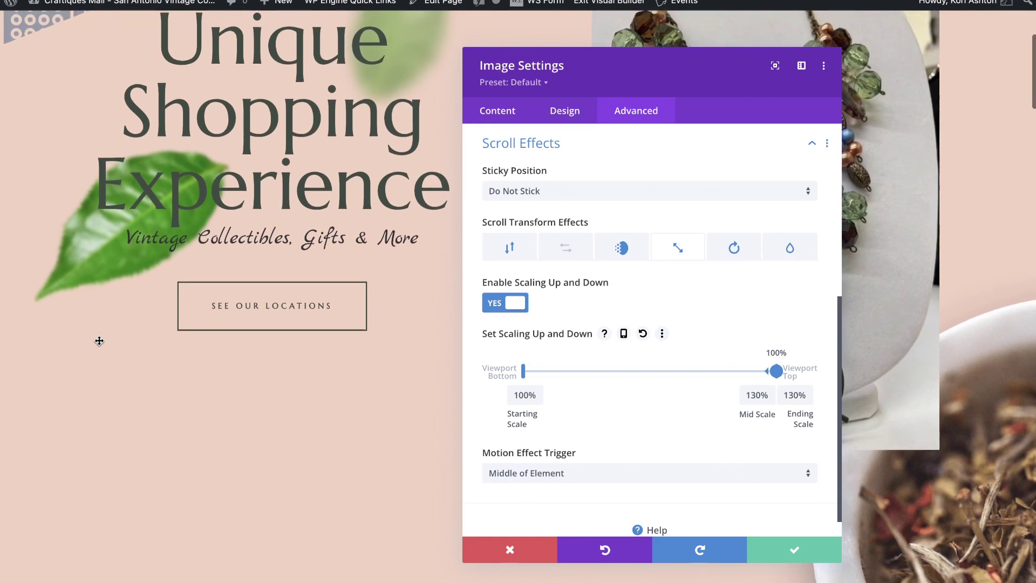
scroll(100, 341, "down", 3)
scroll(99, 340, "up", 5)
scroll(99, 340, "up", 1)
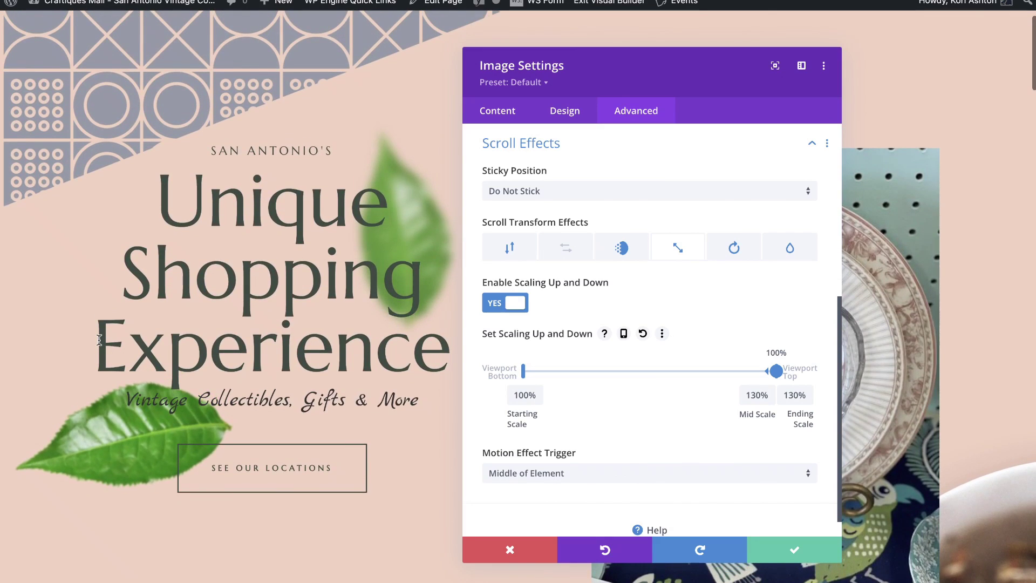
left_click(733, 248)
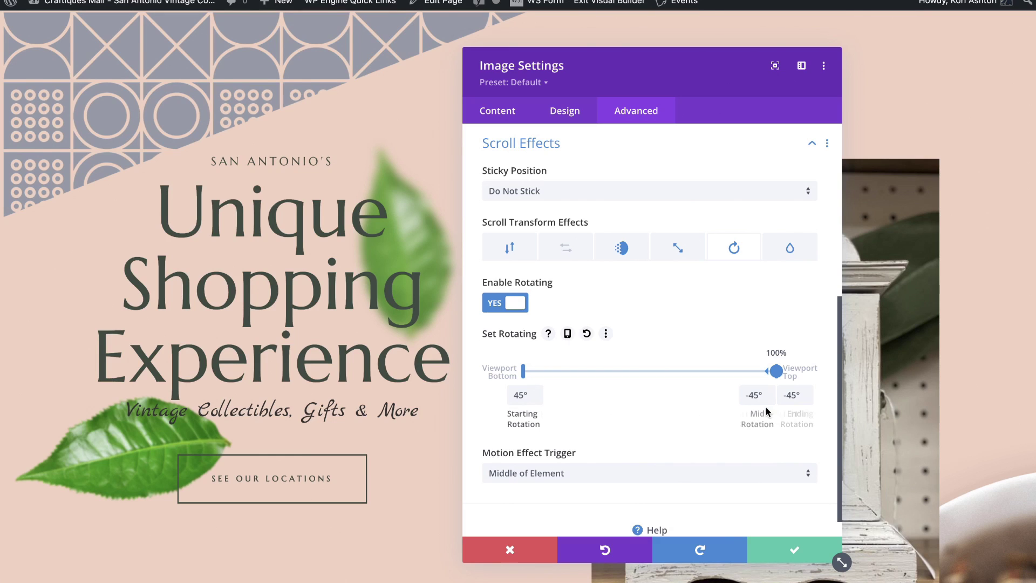
scroll(190, 532, "down", 5)
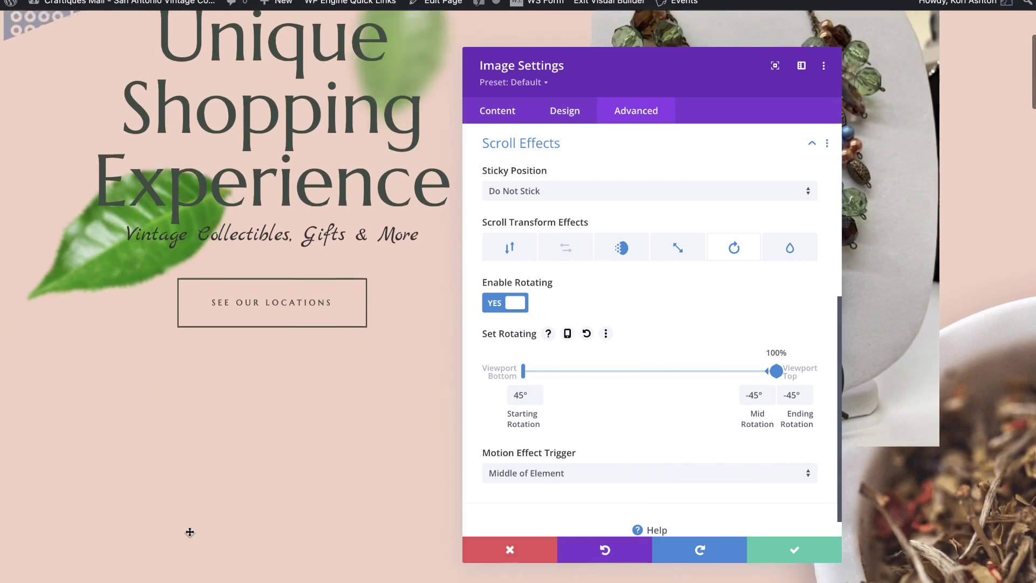
scroll(190, 533, "down", 2)
scroll(189, 532, "up", 4)
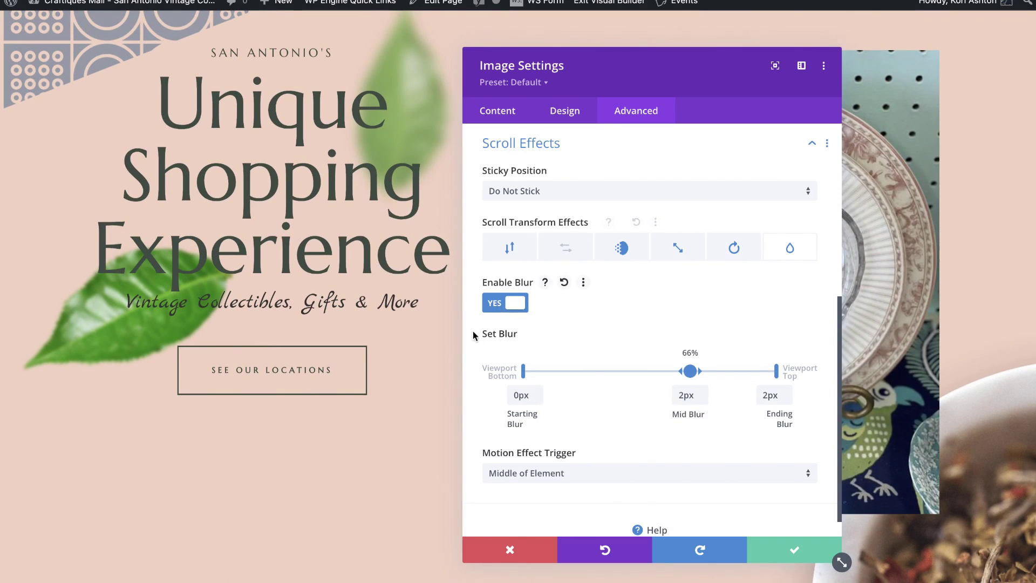
scroll(150, 403, "up", 1)
scroll(149, 399, "down", 3)
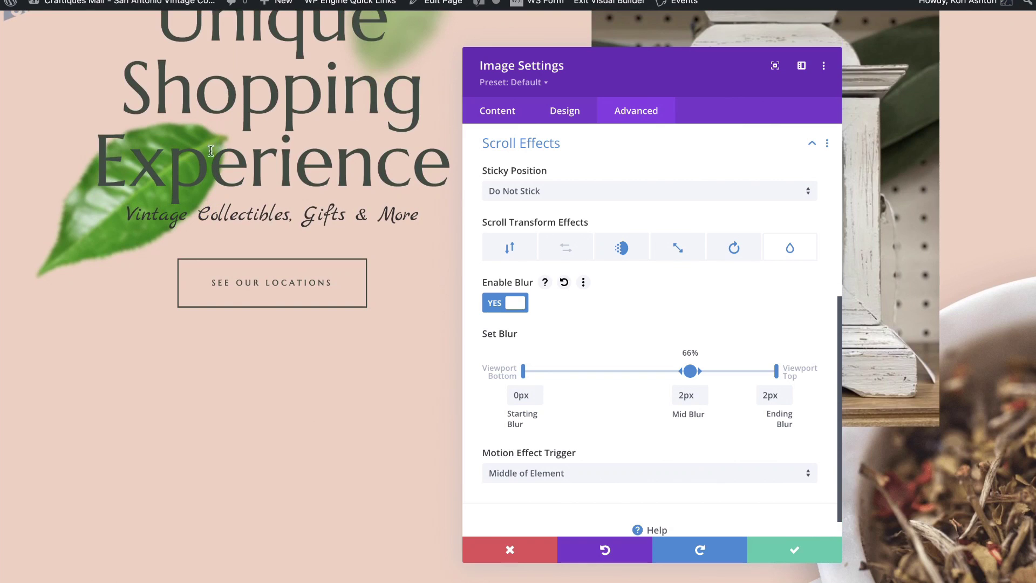
scroll(219, 166, "up", 4)
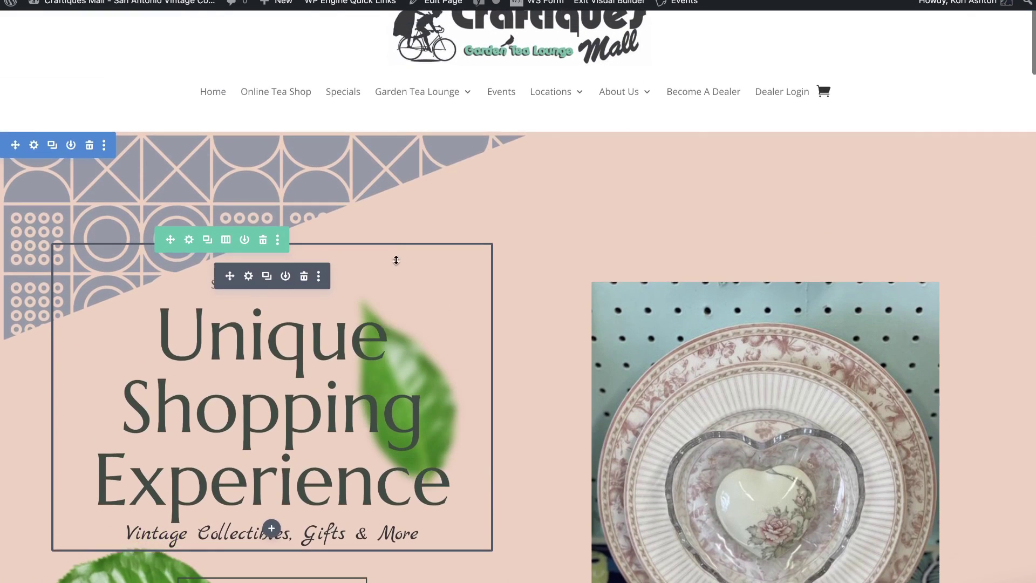
- In Layers, expand Header > Row > Column and select the first leaf Image layer
scroll(395, 259, "up", 3)
scroll(396, 259, "down", 6)
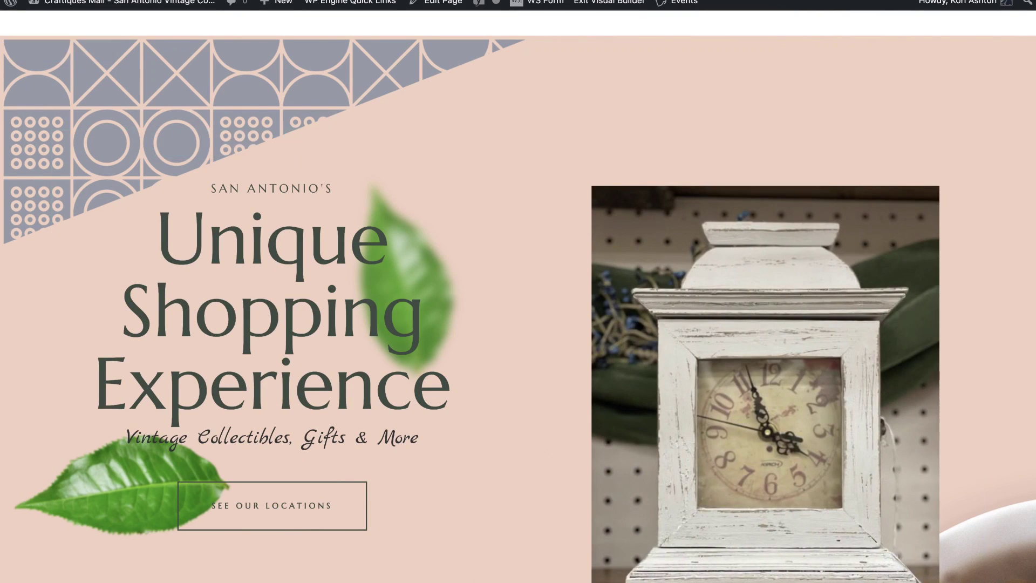
key("super+l")
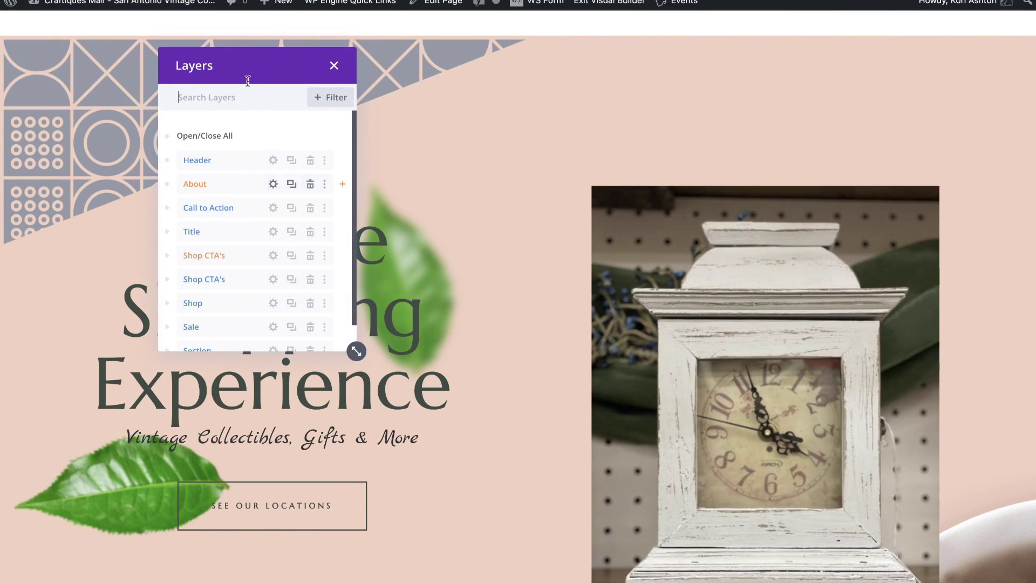
left_click_drag(251, 75, 455, 106)
left_click(401, 192)
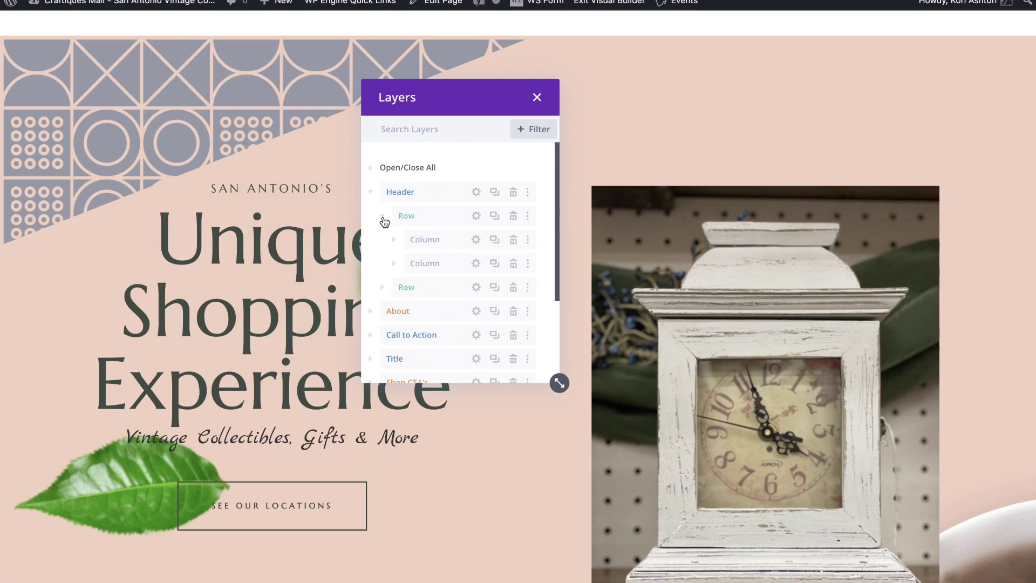
left_click(395, 240)
scroll(436, 257, "down", 1)
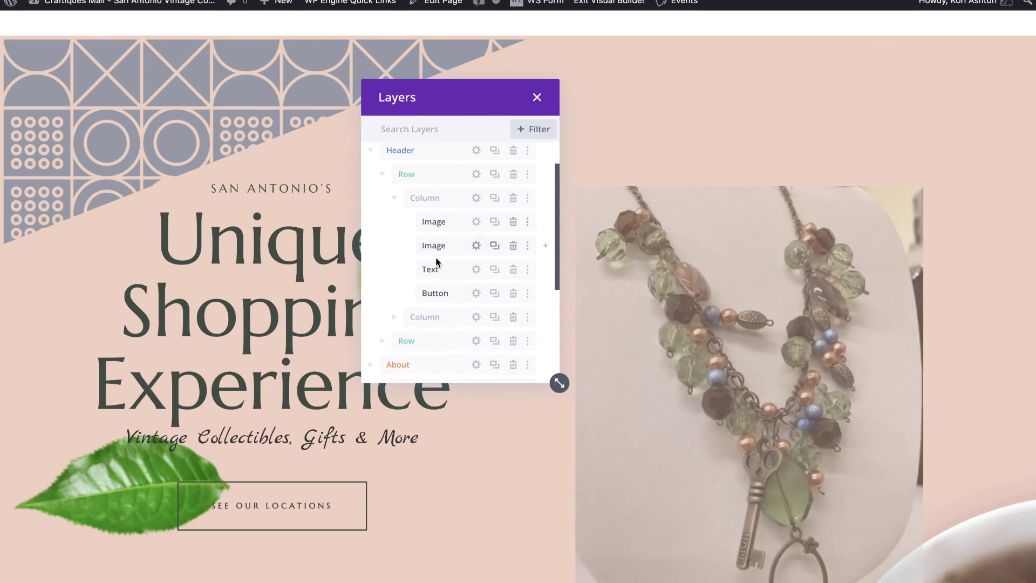
left_click_drag(457, 104, 603, 106)
left_click(604, 225)
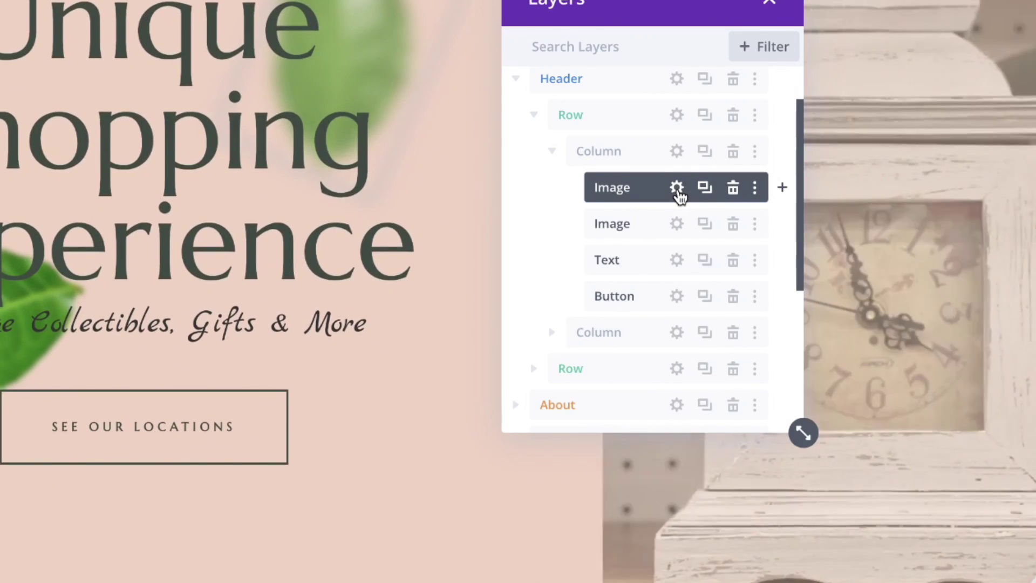
- Bring up the first leaf image's Advanced Position settings, passing through its scroll effects
left_click(677, 188)
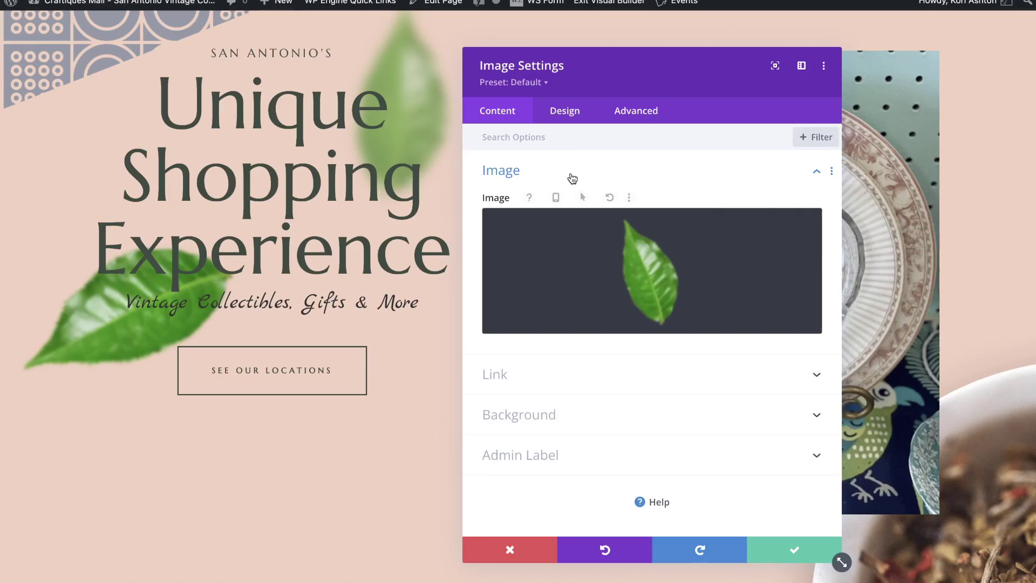
left_click(635, 119)
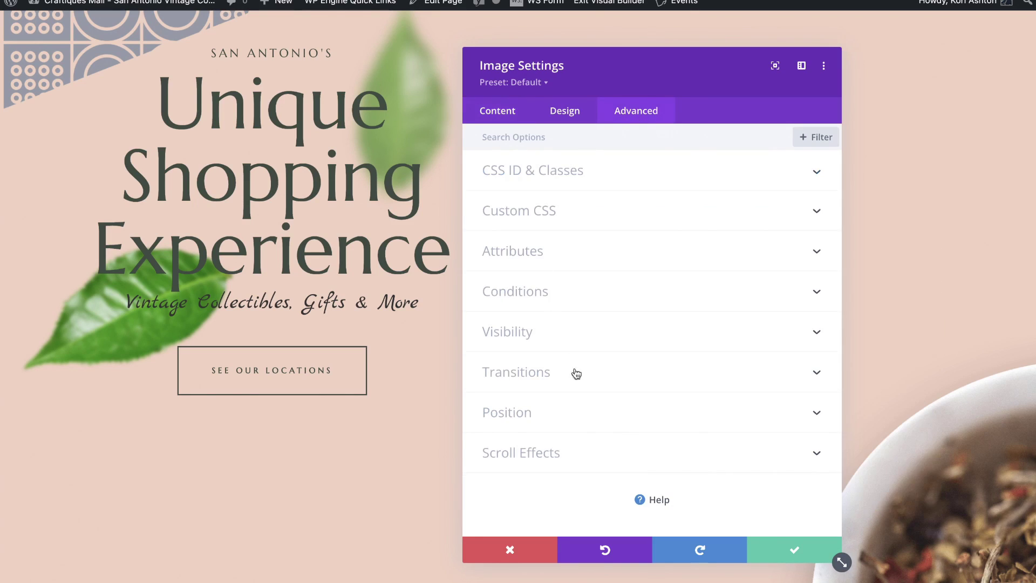
left_click(571, 451)
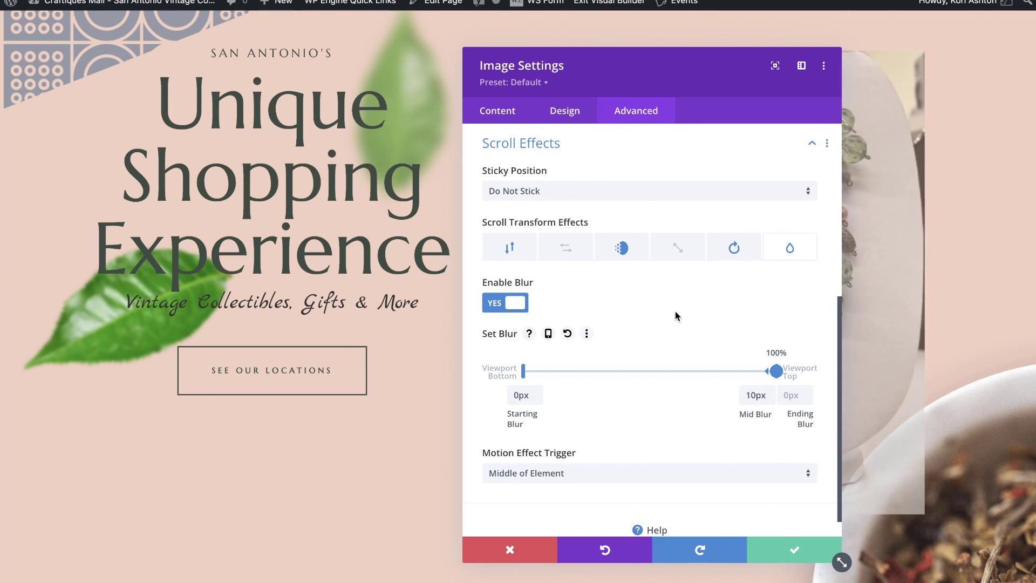
scroll(675, 310, "down", 1)
scroll(535, 234, "up", 10)
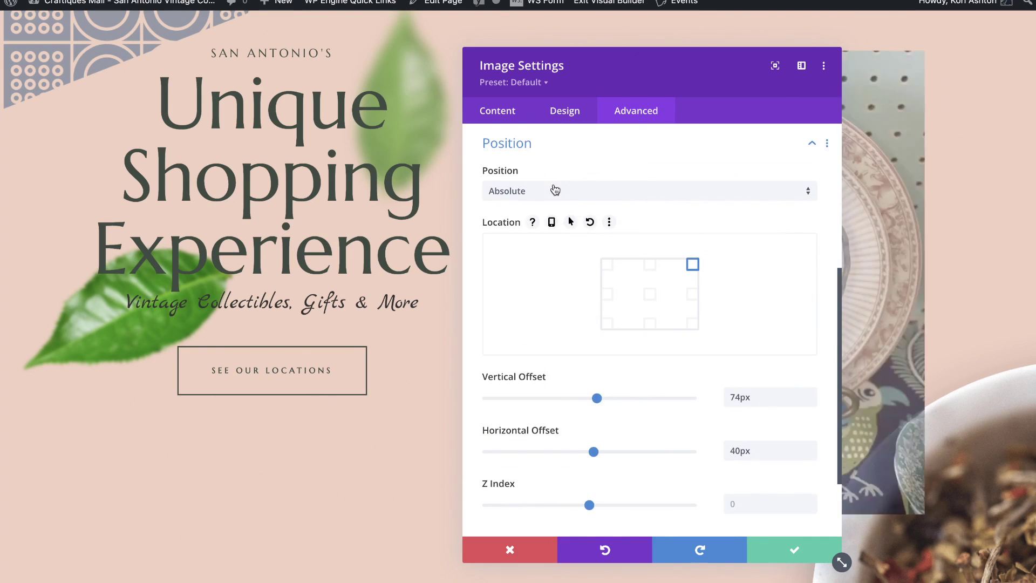
scroll(546, 261, "up", 2)
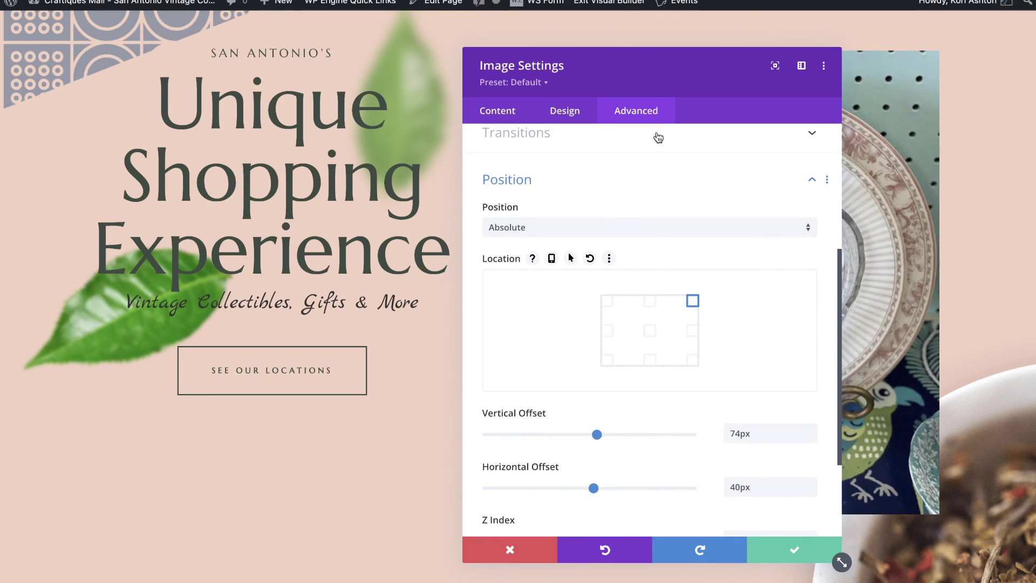
left_click(535, 183)
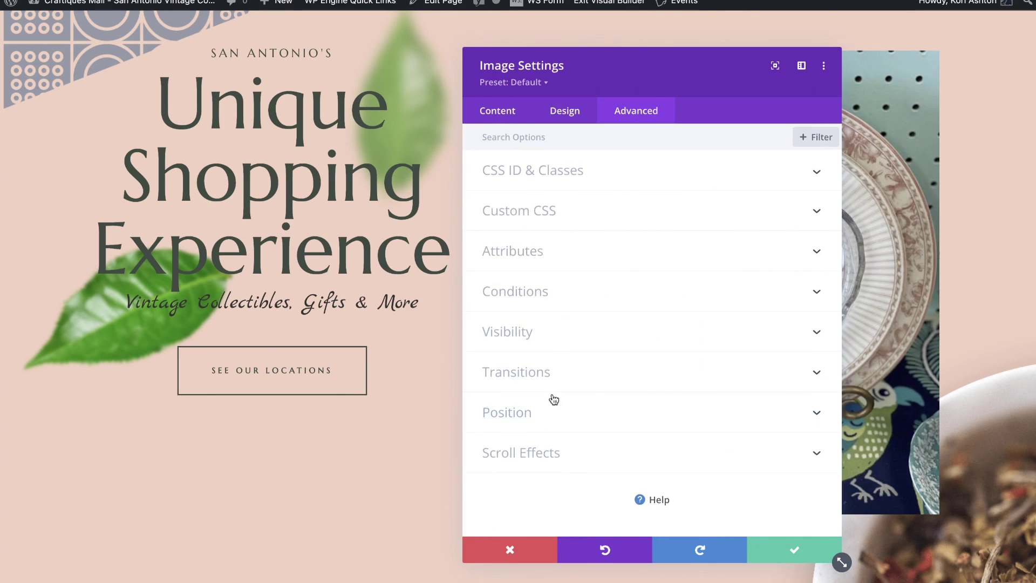
left_click(539, 454)
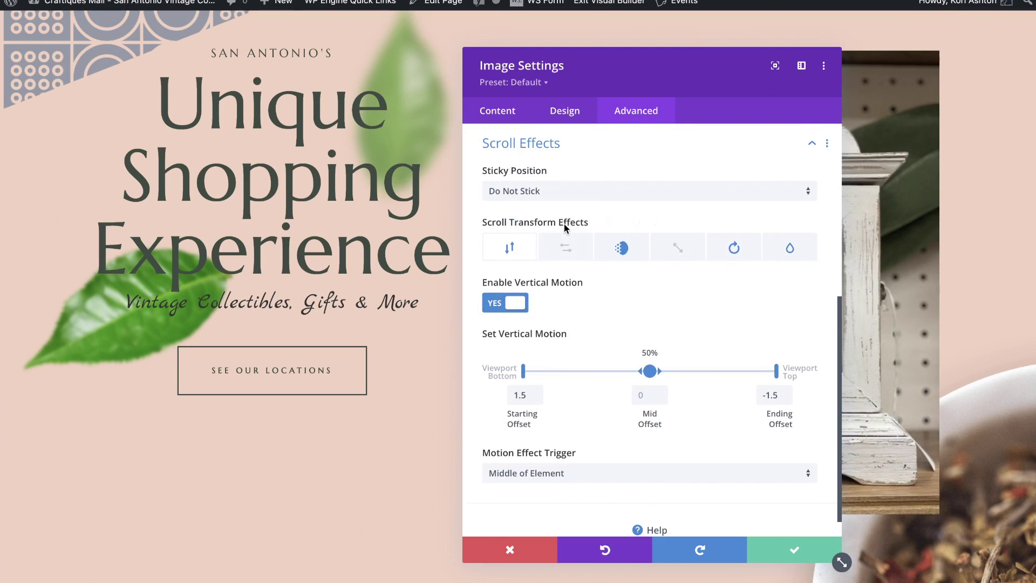
left_click(532, 157)
left_click(563, 416)
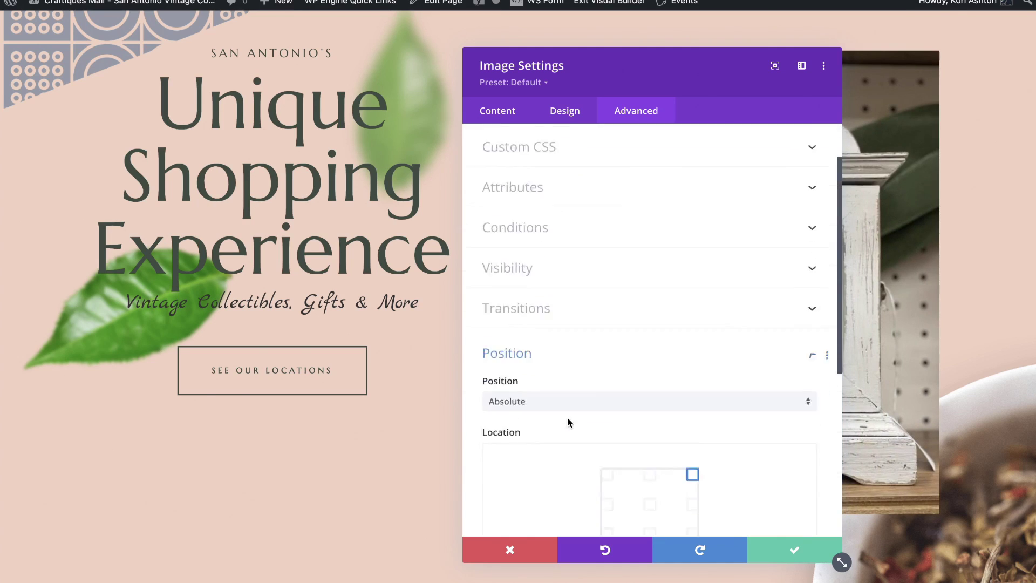
scroll(637, 380, "down", 2)
- Keep the vertical offset at 74px, set horizontal offset to 55px, and save
mouse_move(596, 335)
left_mouse_down()
mouse_move(586, 336)
mouse_move(595, 339)
left_mouse_up()
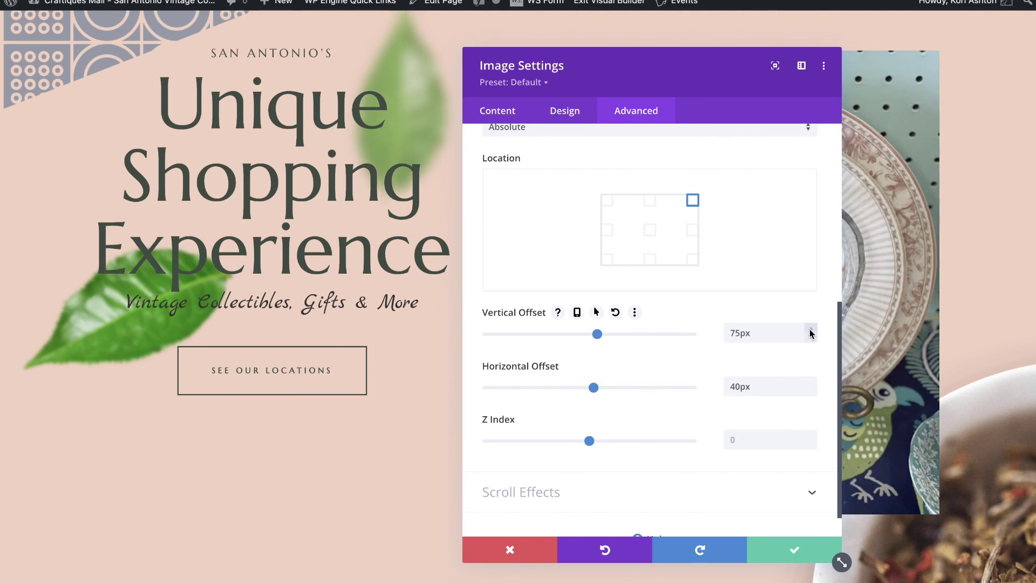
left_click(810, 329)
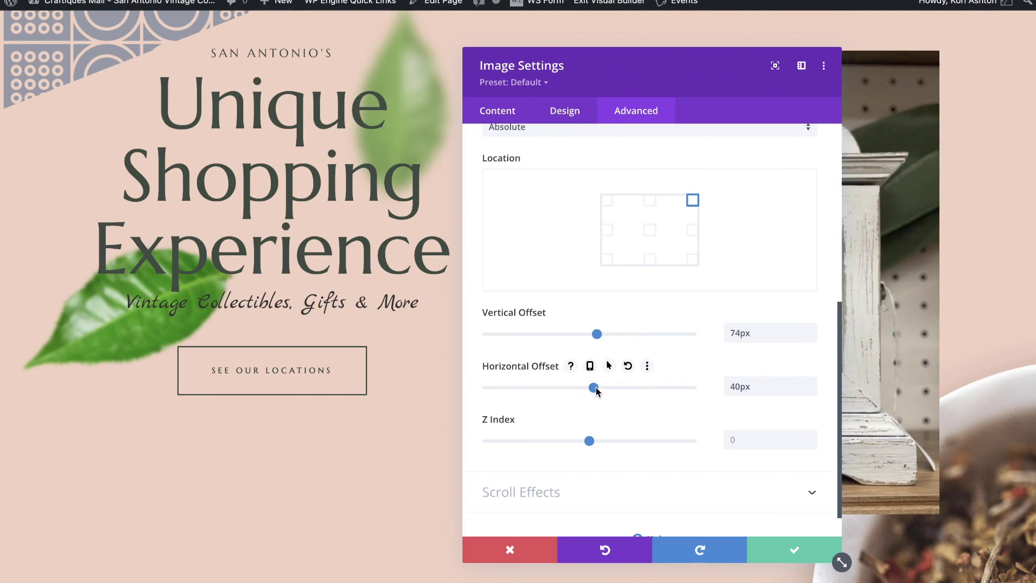
left_click_drag(595, 390, 596, 394)
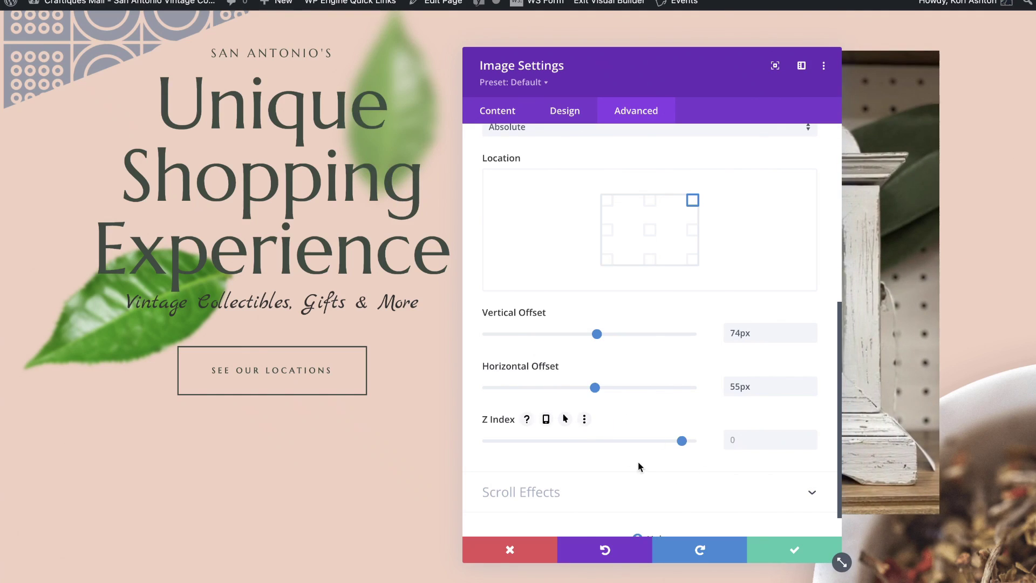
left_click(786, 556)
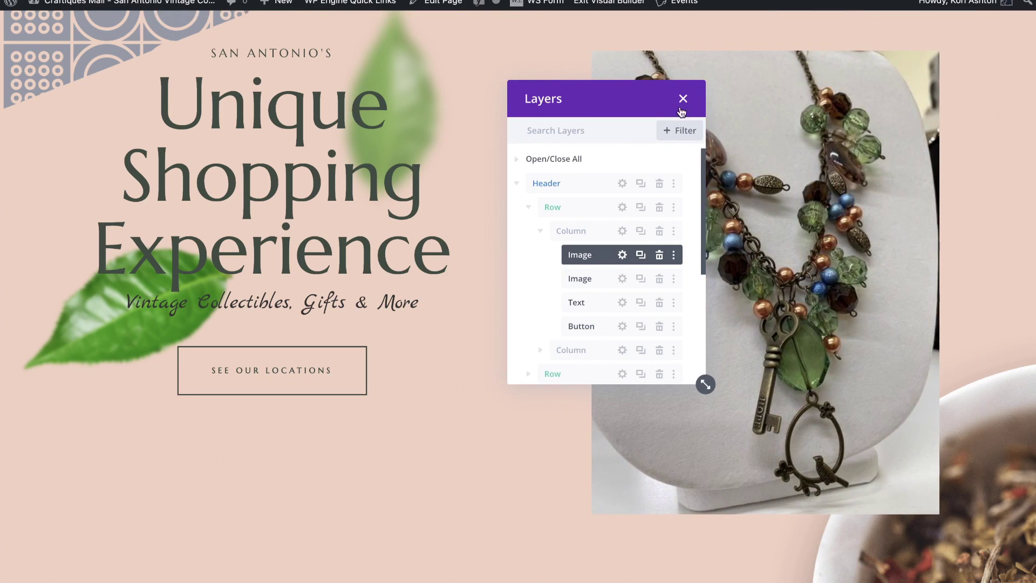
- Enable the image slider's Automatic Animation at 5000 ms and save its settings
left_click(684, 99)
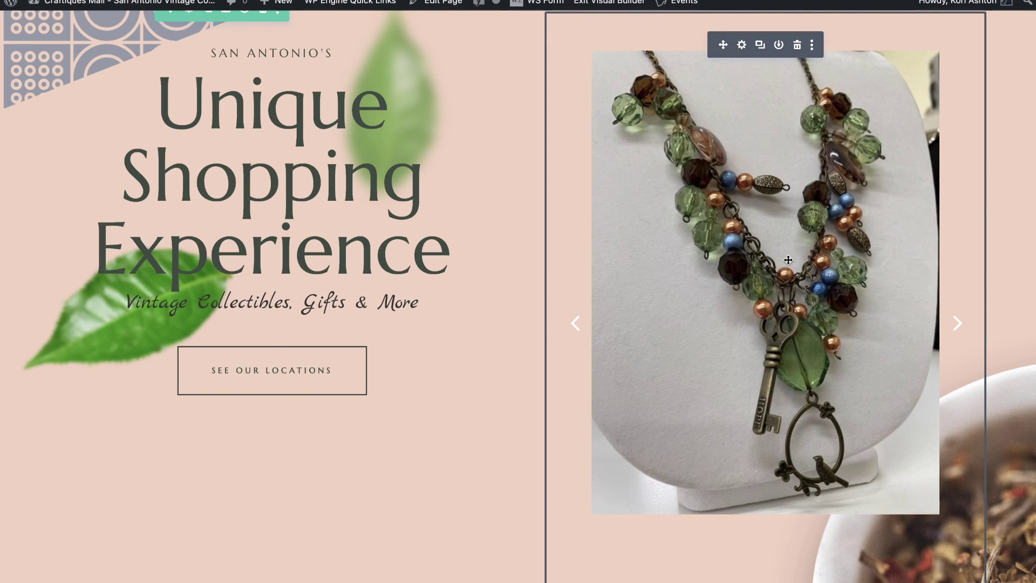
left_click(743, 46)
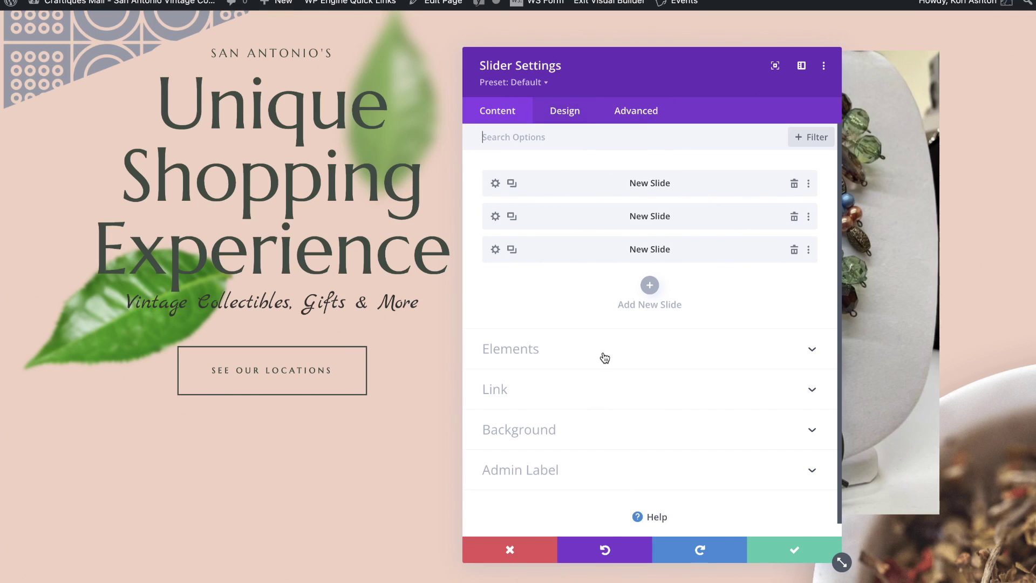
left_click(566, 111)
scroll(525, 330, "down", 5)
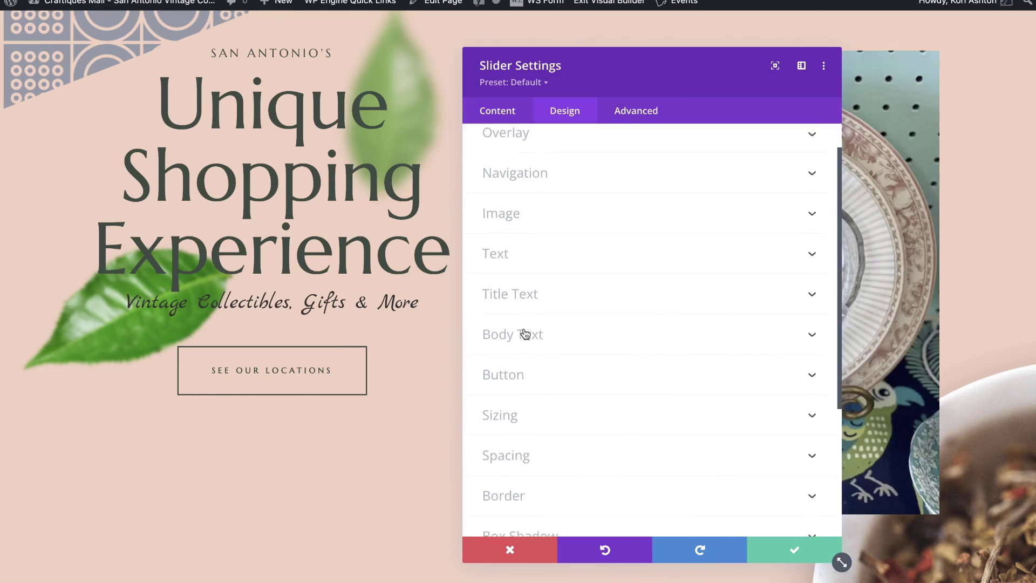
scroll(525, 333, "down", 2)
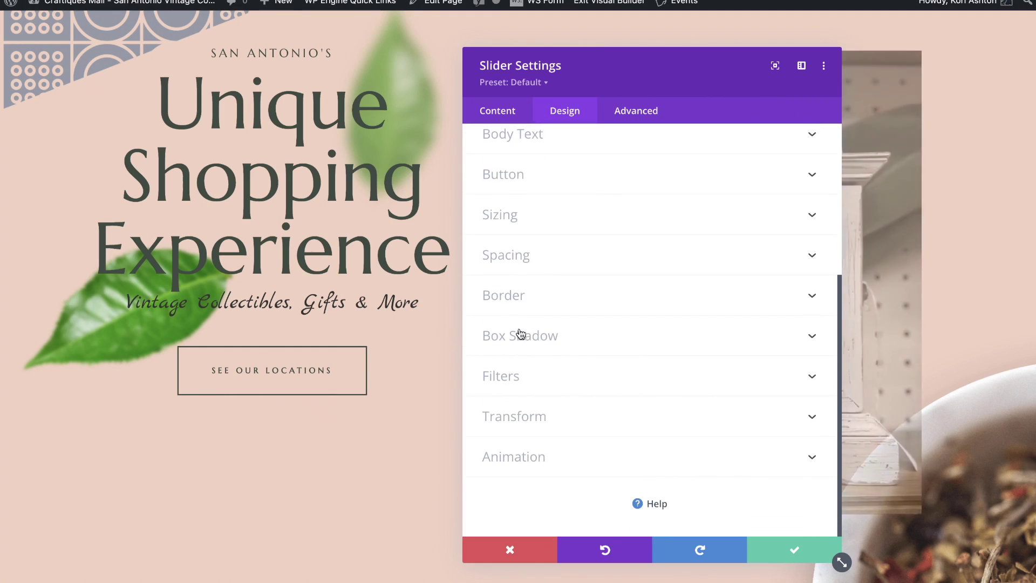
left_click(514, 468)
scroll(620, 418, "down", 6)
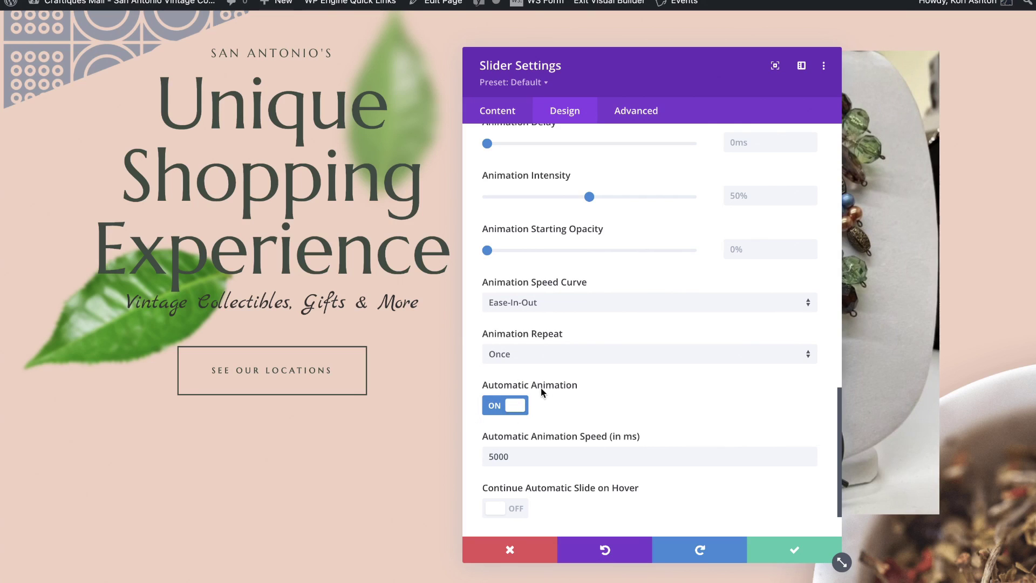
left_click(504, 409)
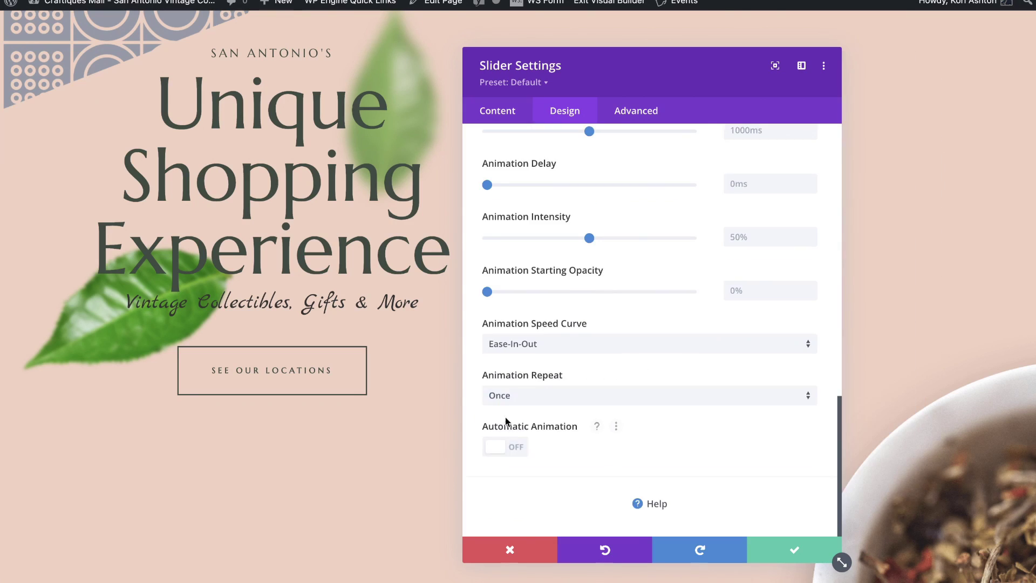
left_click(504, 446)
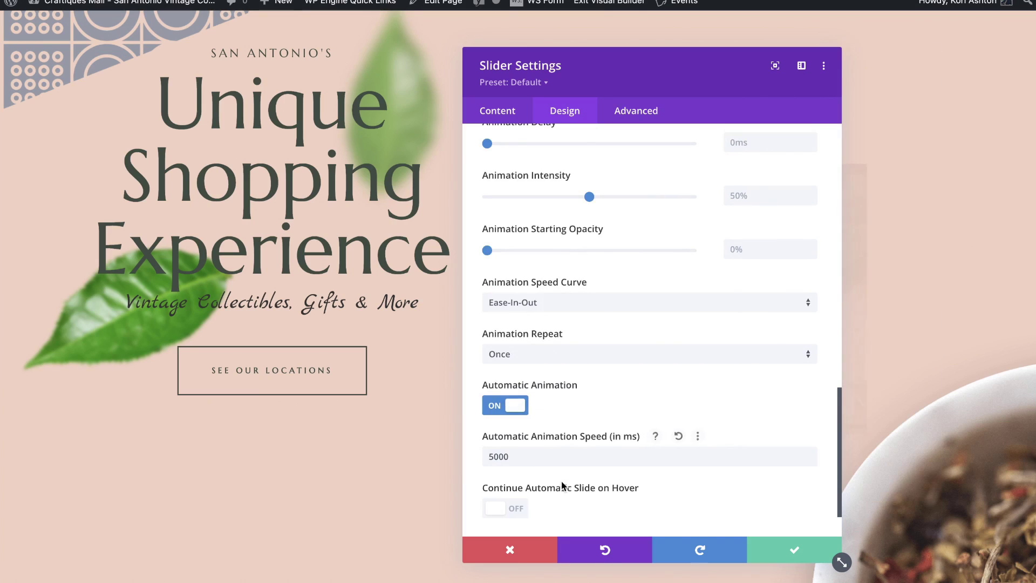
left_click(784, 554)
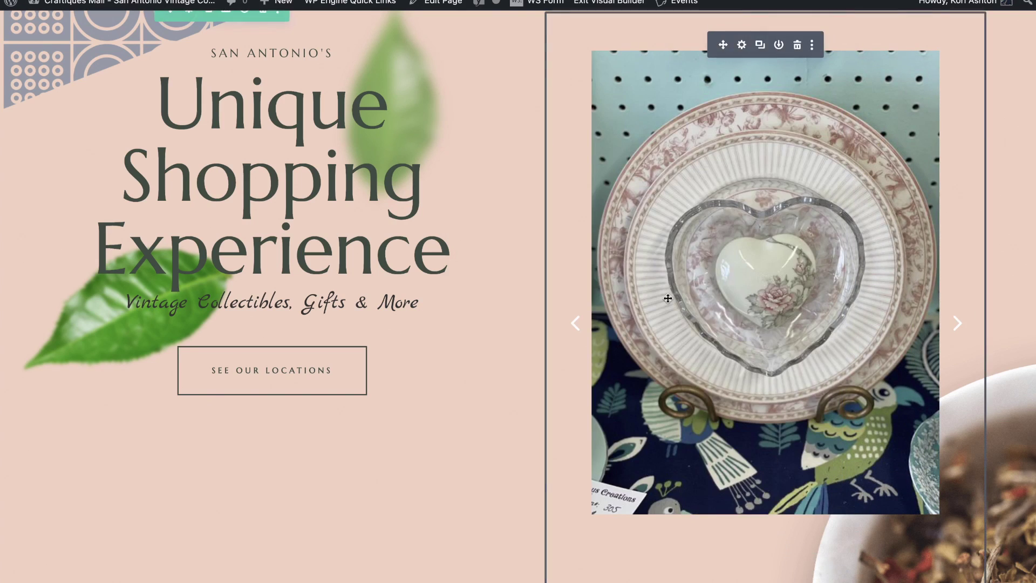
scroll(622, 472, "down", 10)
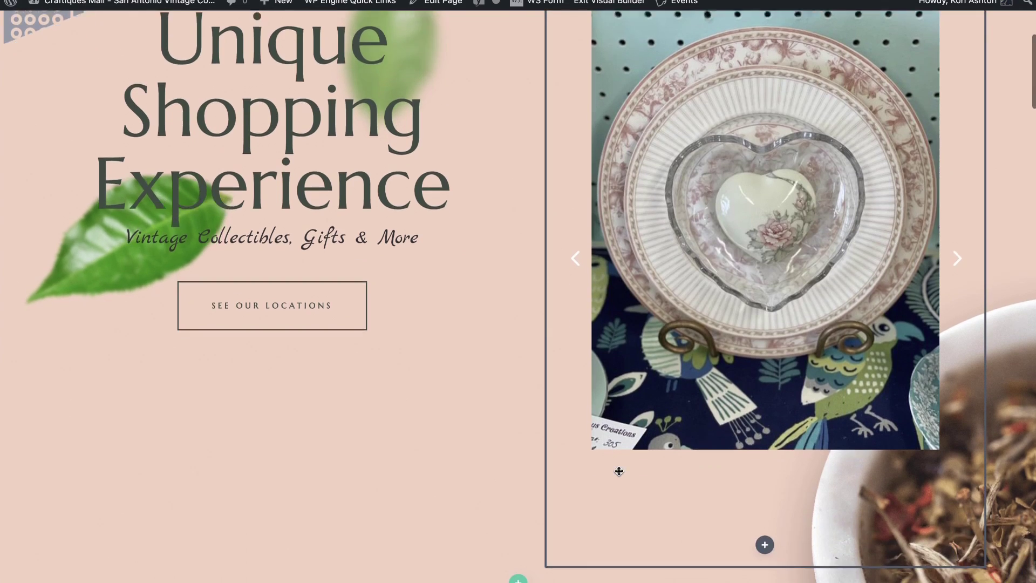
scroll(619, 471, "down", 2)
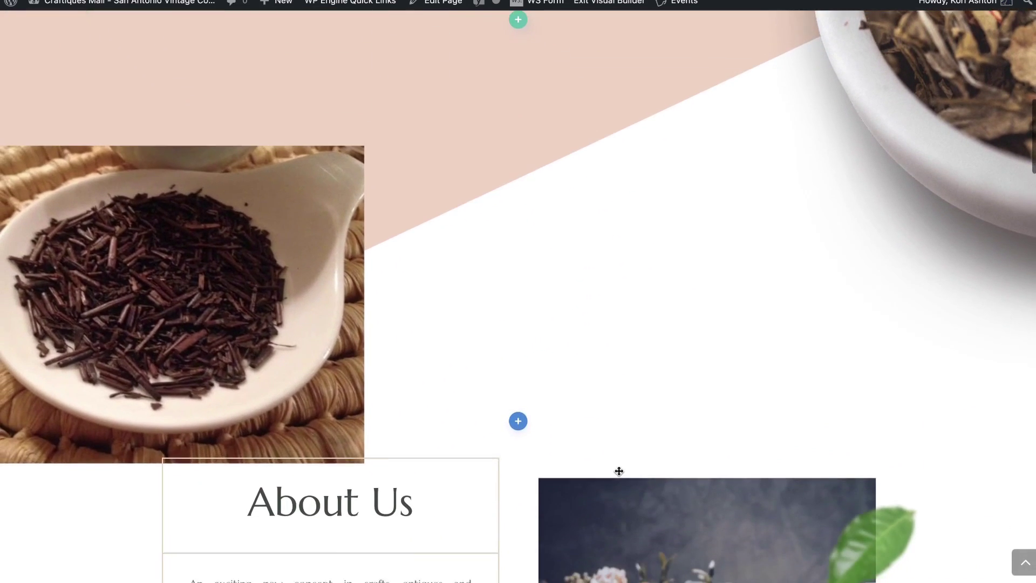
scroll(618, 469, "up", 3)
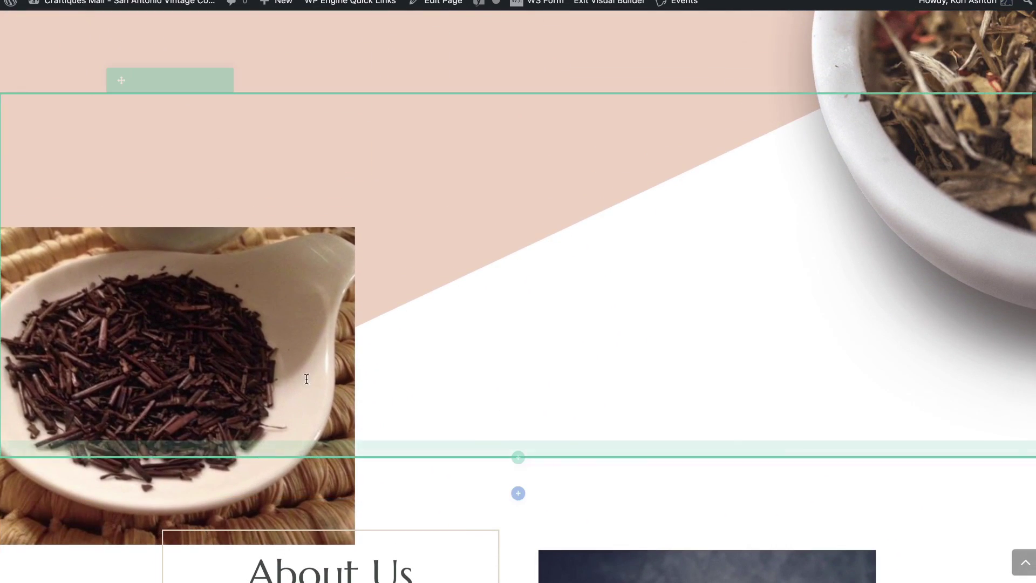
scroll(639, 430, "up", 1)
scroll(640, 431, "up", 5)
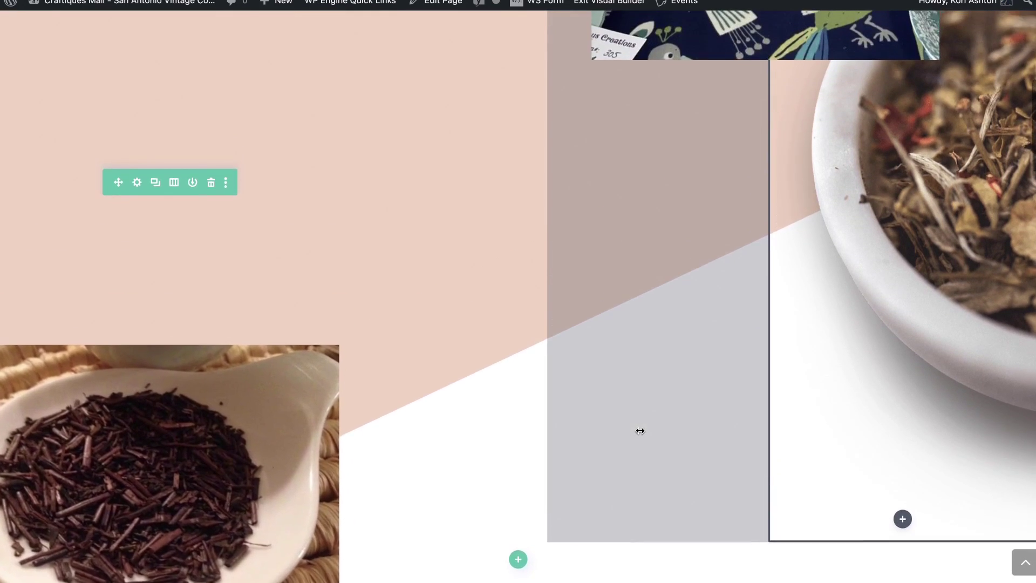
scroll(640, 431, "down", 6)
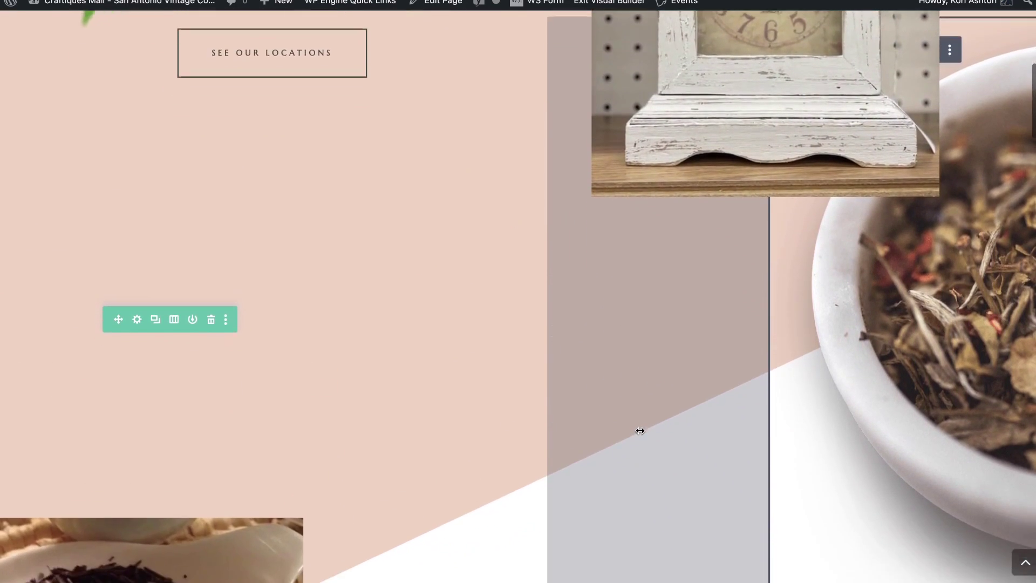
scroll(640, 430, "down", 2)
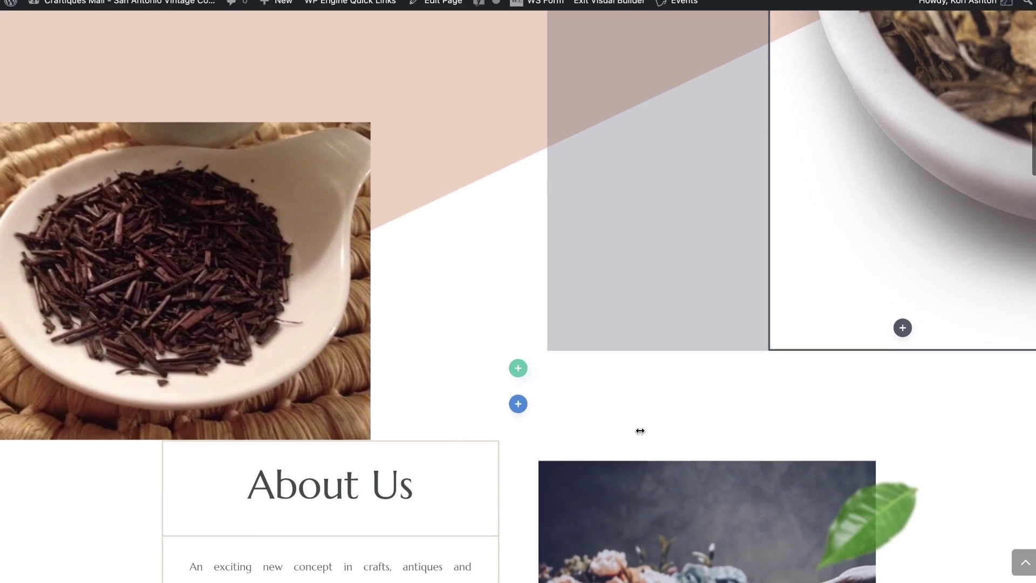
scroll(639, 431, "down", 2)
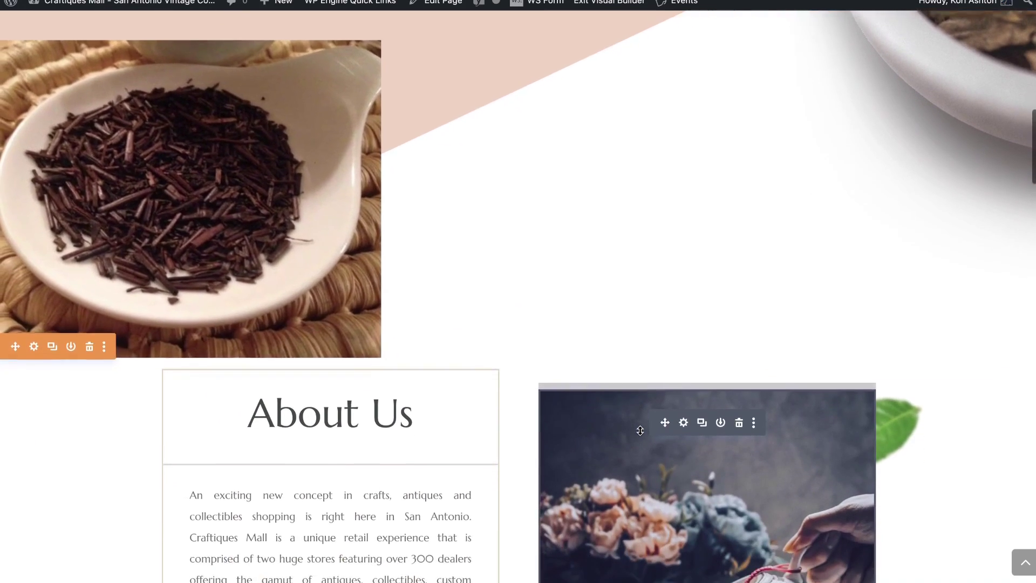
scroll(640, 431, "up", 4)
scroll(640, 431, "up", 7)
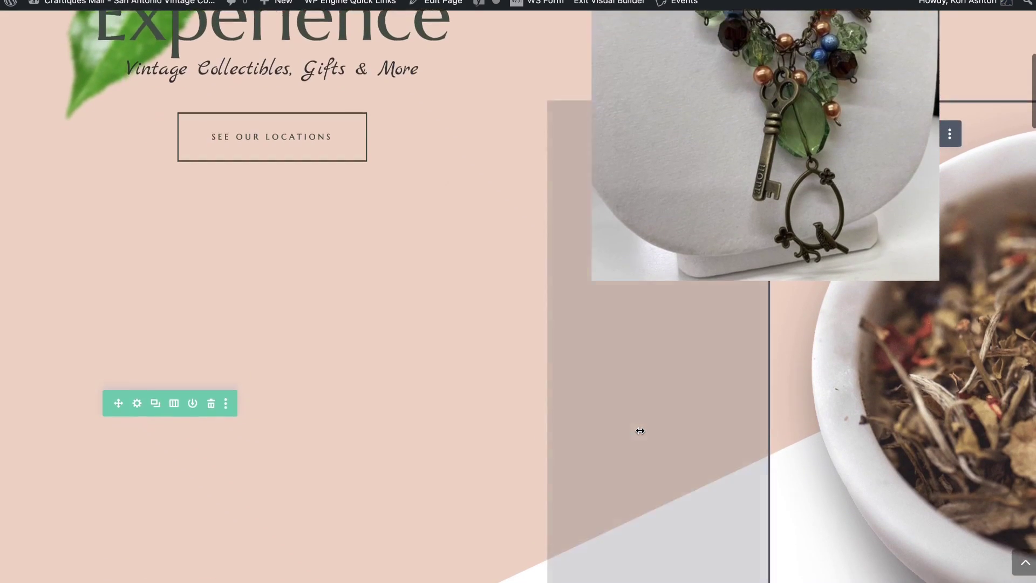
scroll(640, 431, "down", 7)
scroll(640, 430, "down", 3)
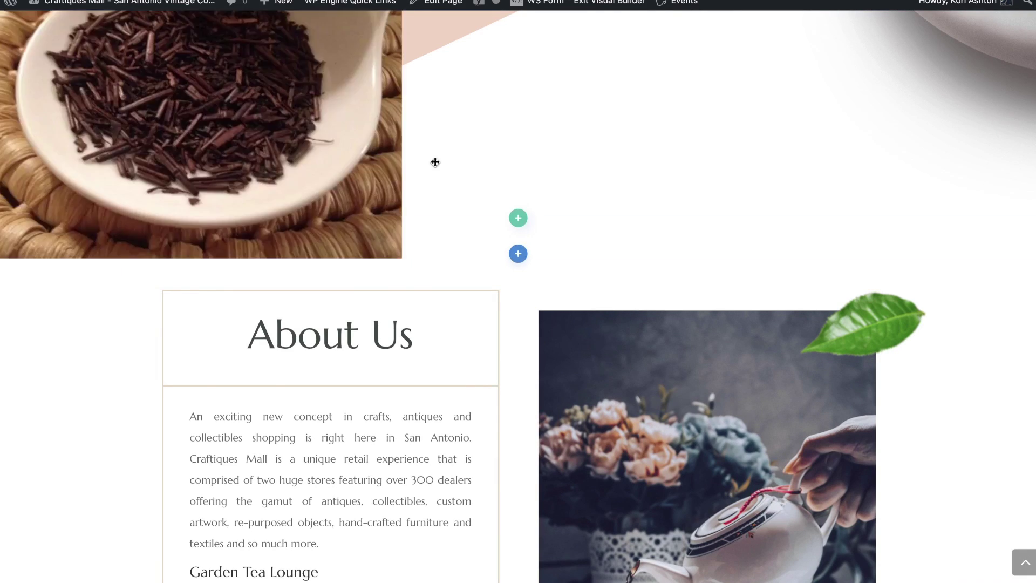
scroll(593, 184, "up", 2)
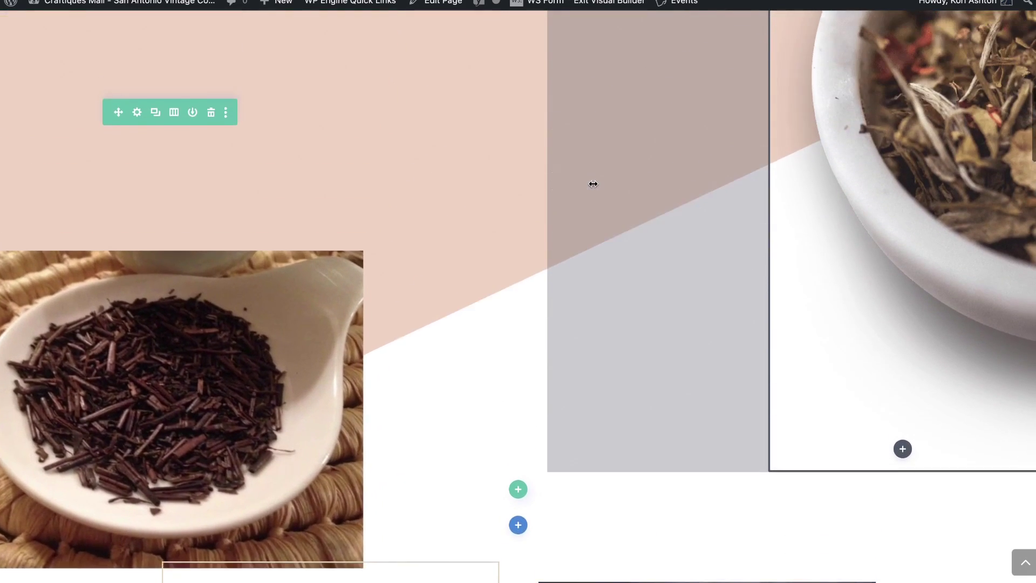
scroll(593, 184, "down", 5)
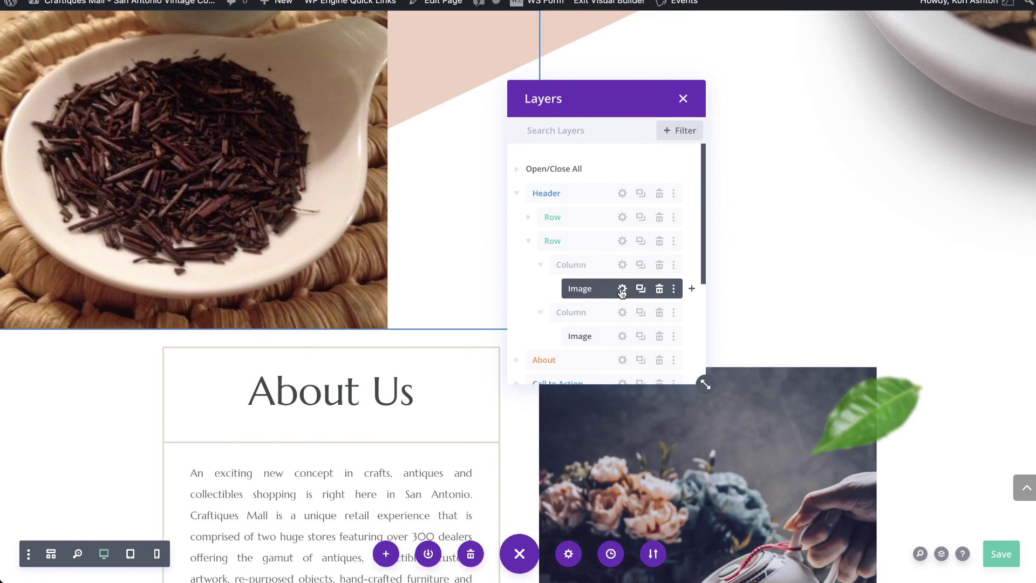
- Bring up the tea header image's Scroll Effects and review its horizontal motion offsets -1, 0 and 1
left_click(622, 289)
left_click(640, 112)
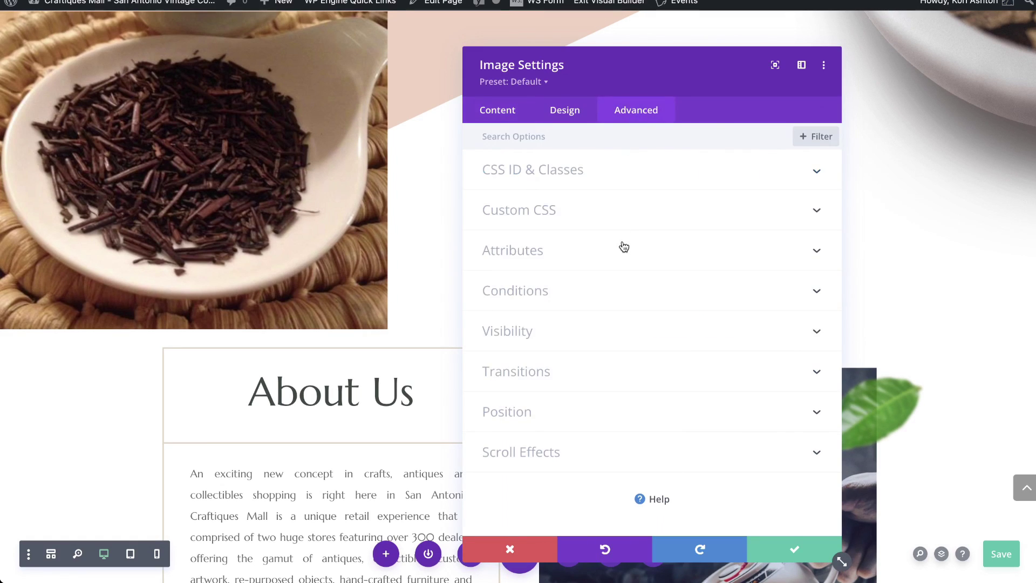
left_click(595, 453)
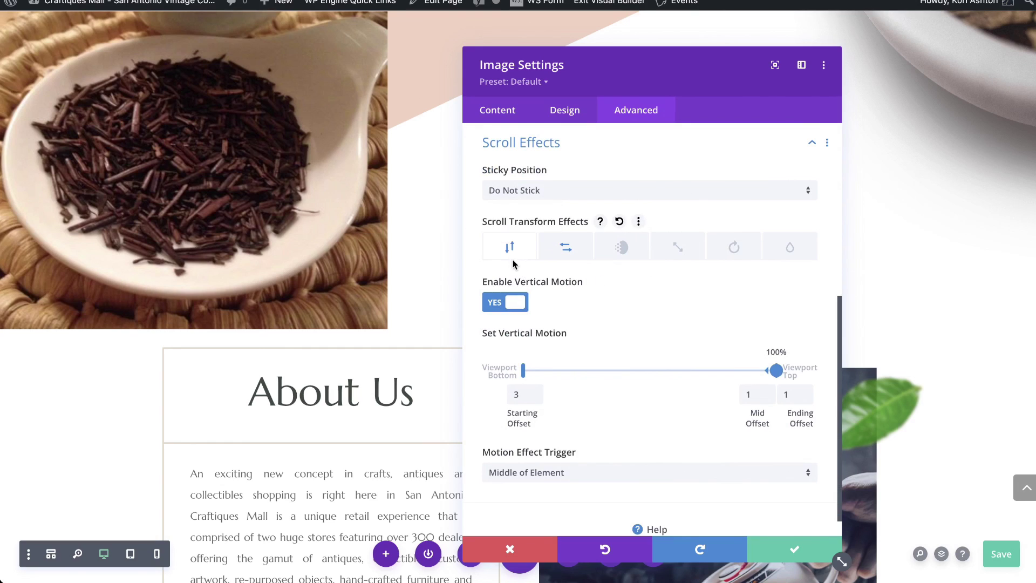
left_click(564, 254)
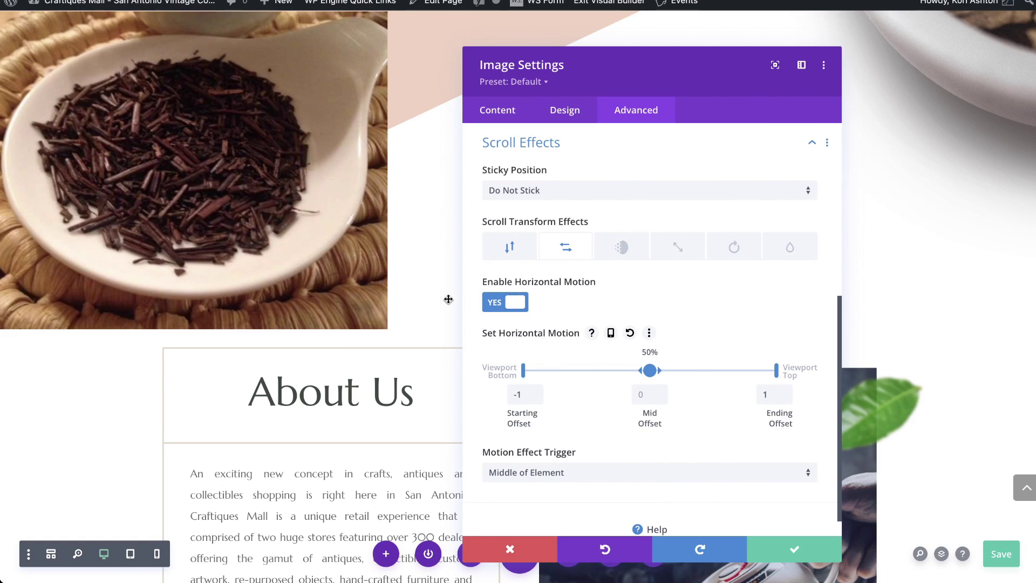
scroll(435, 287, "down", 5)
scroll(434, 286, "up", 8)
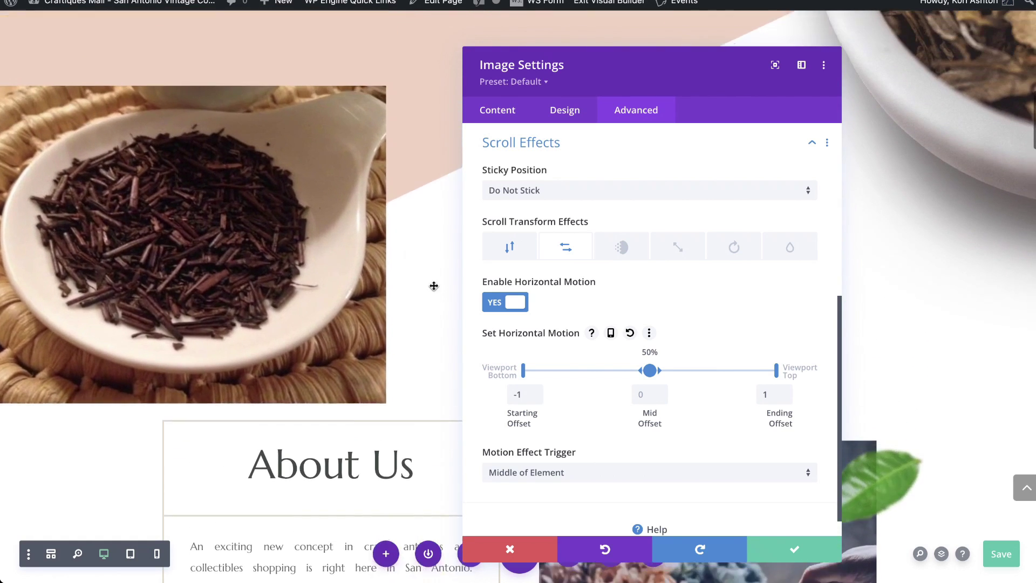
scroll(434, 286, "down", 4)
scroll(434, 286, "up", 5)
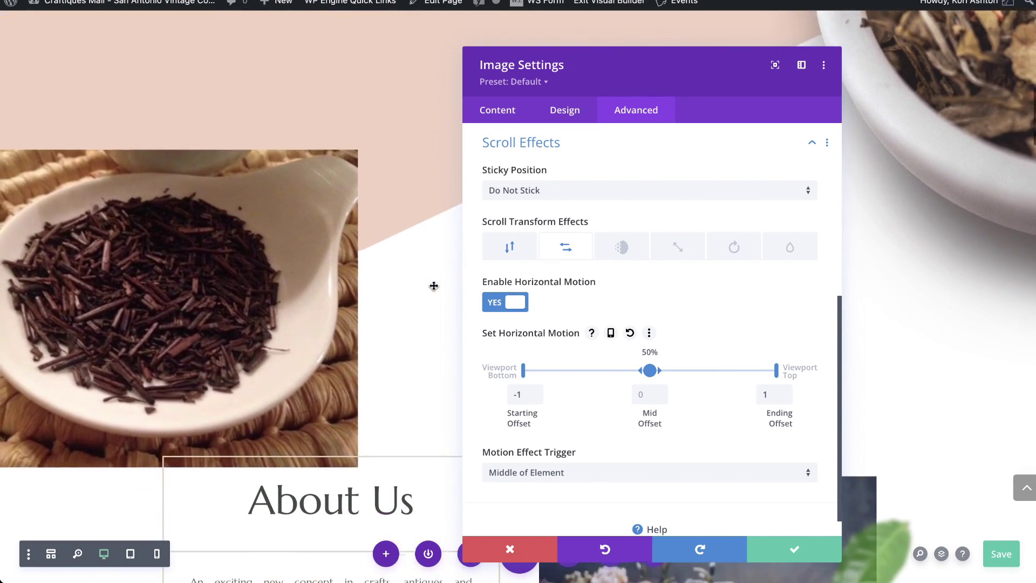
scroll(434, 286, "down", 3)
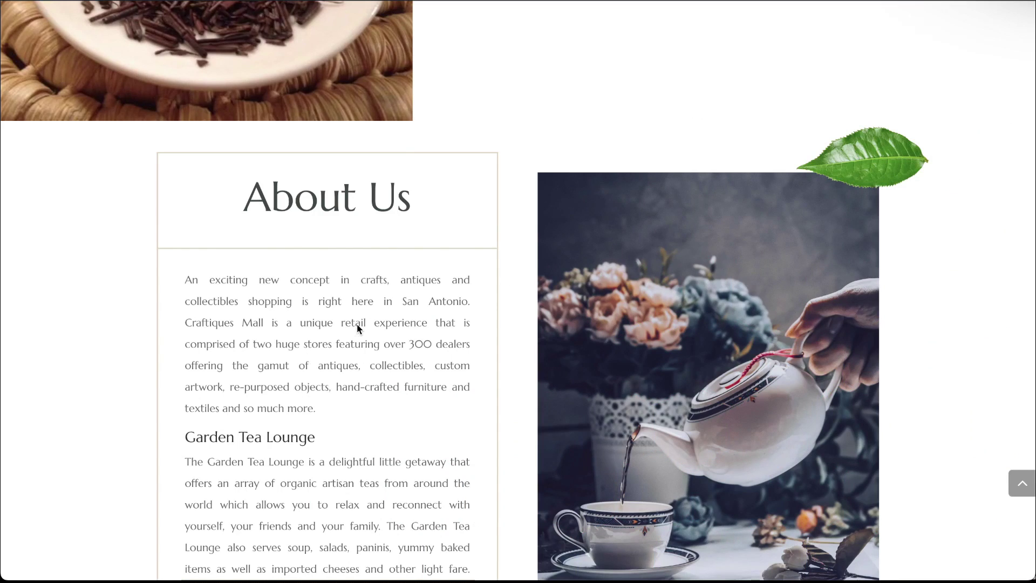
scroll(358, 328, "down", 1)
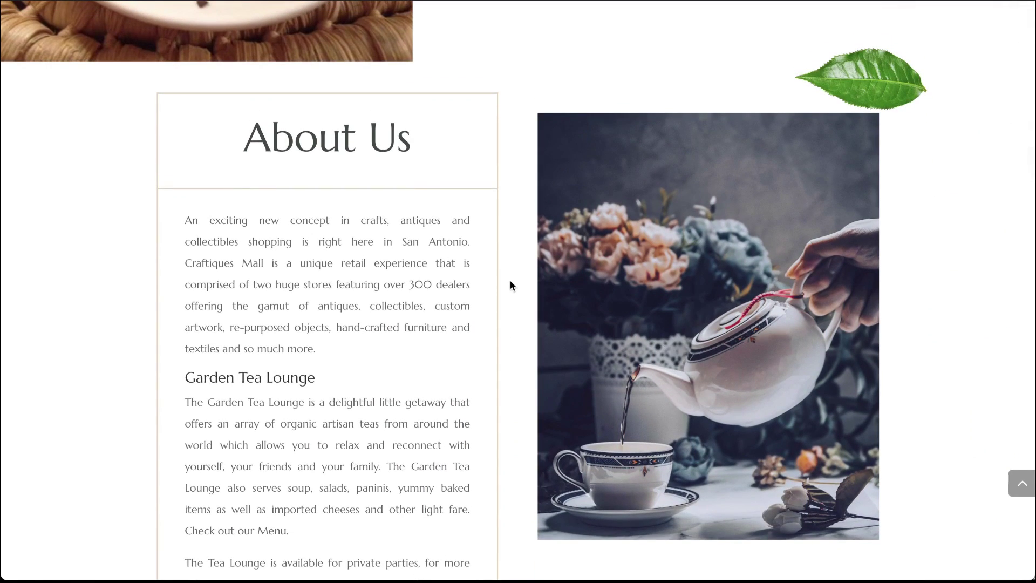
scroll(504, 270, "up", 6)
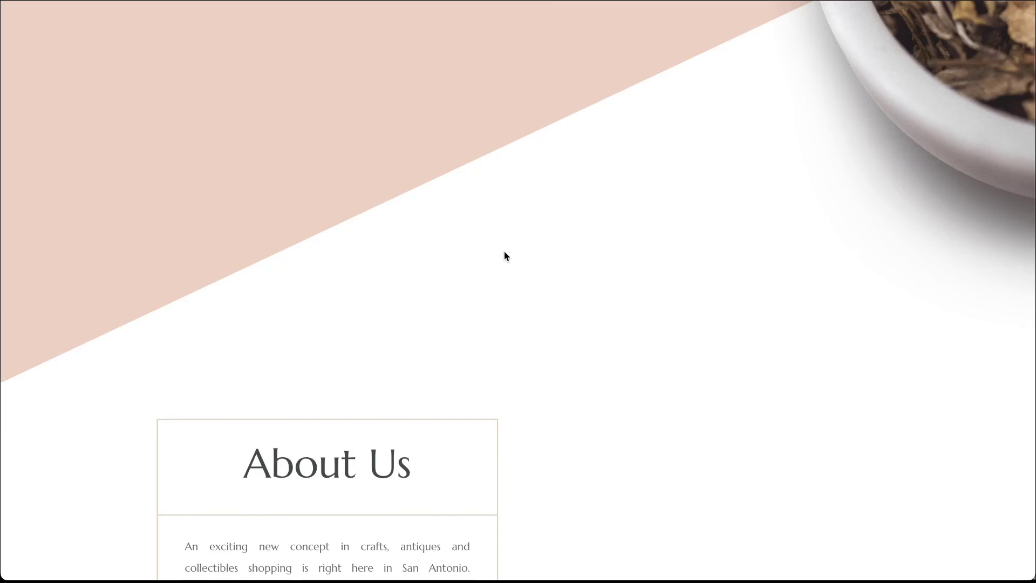
scroll(459, 341, "down", 5)
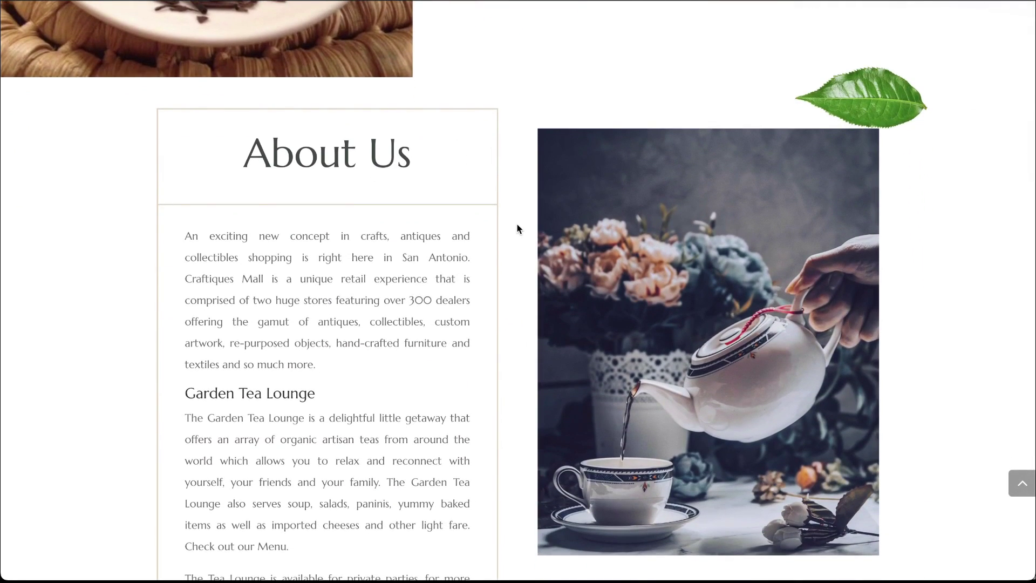
scroll(493, 296, "up", 6)
scroll(493, 296, "down", 5)
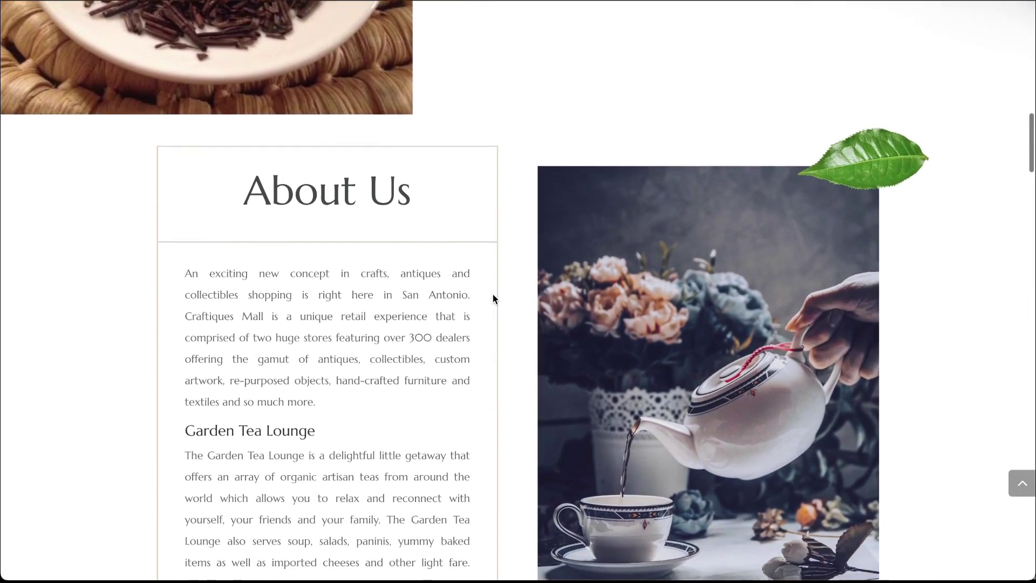
scroll(493, 294, "down", 2)
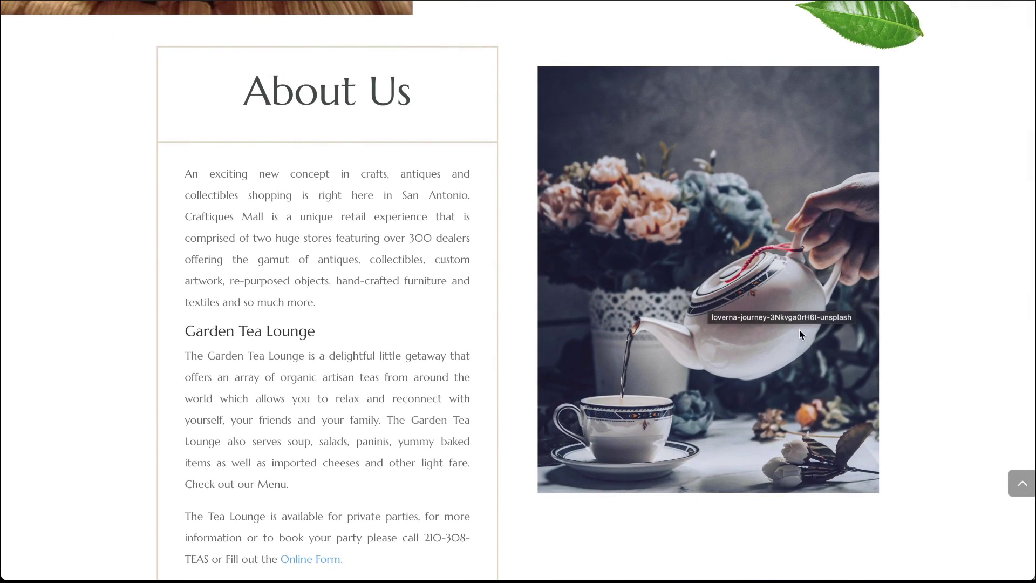
scroll(798, 330, "up", 2)
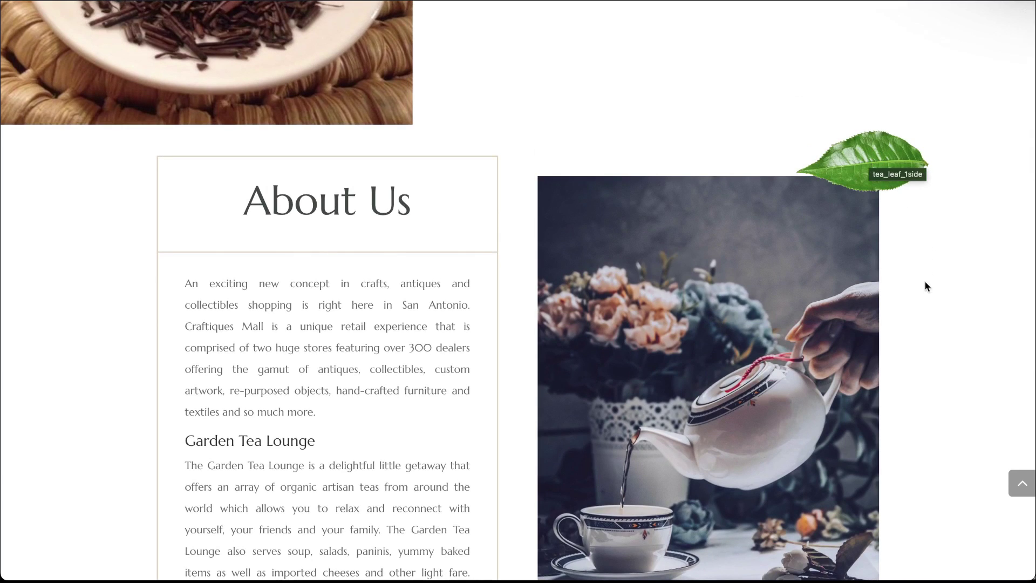
scroll(928, 269, "down", 1)
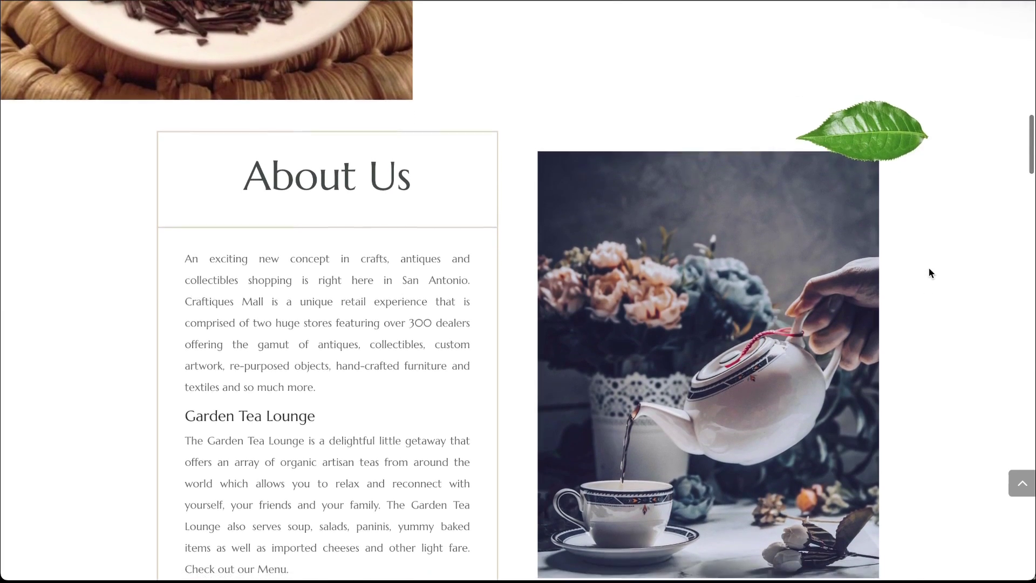
scroll(929, 269, "up", 4)
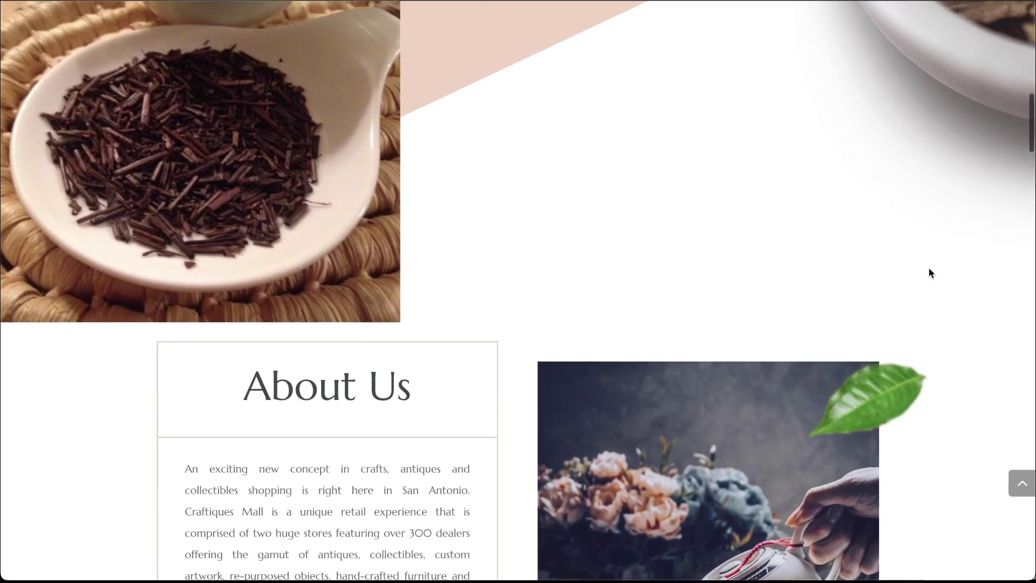
scroll(929, 270, "up", 2)
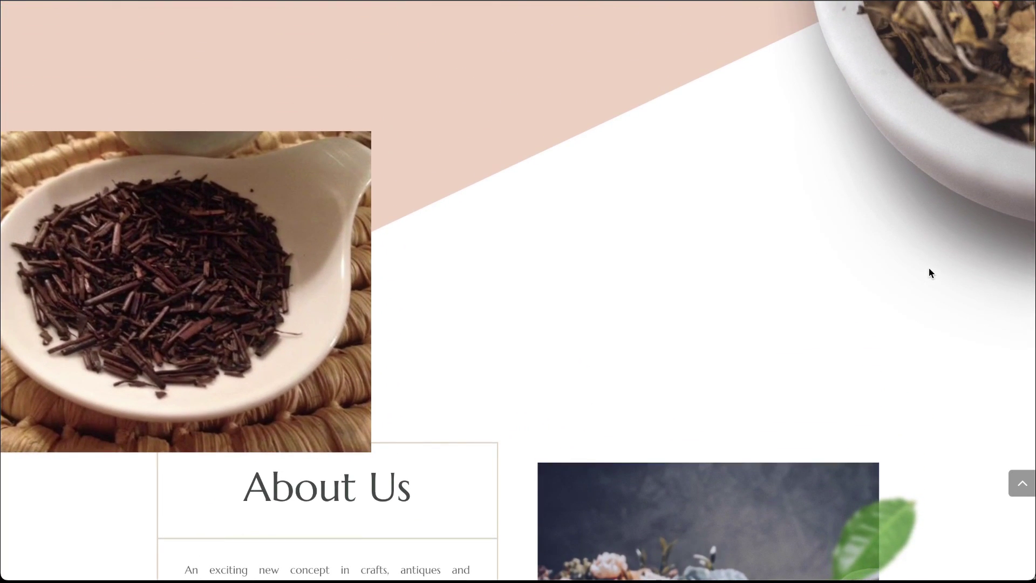
scroll(928, 268, "down", 4)
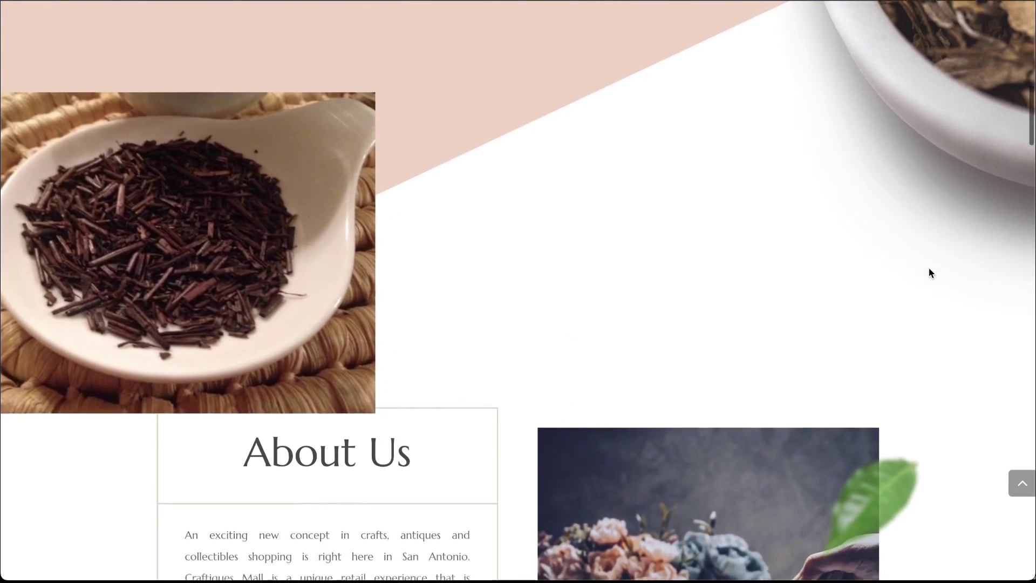
scroll(928, 268, "down", 3)
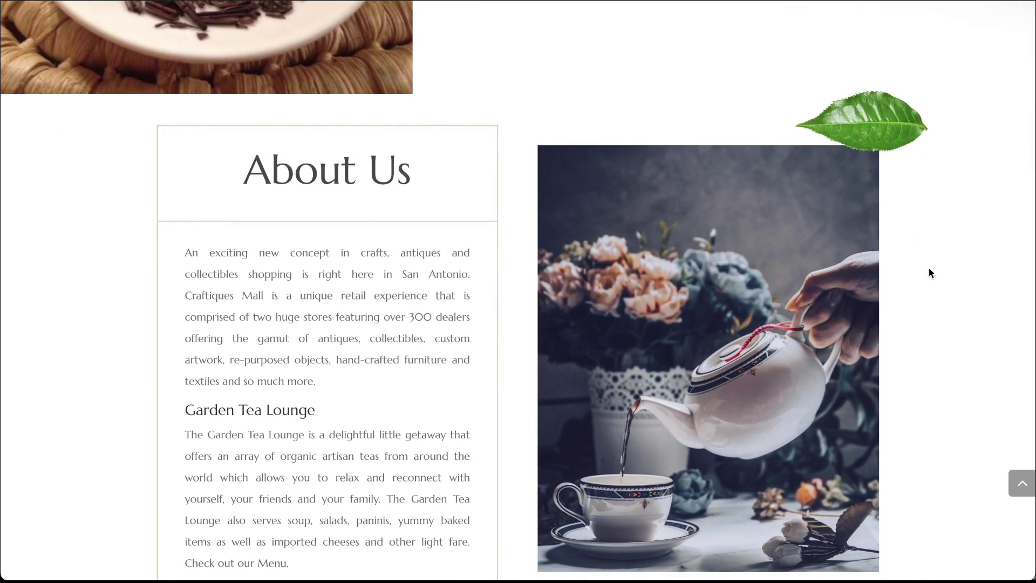
scroll(928, 268, "down", 2)
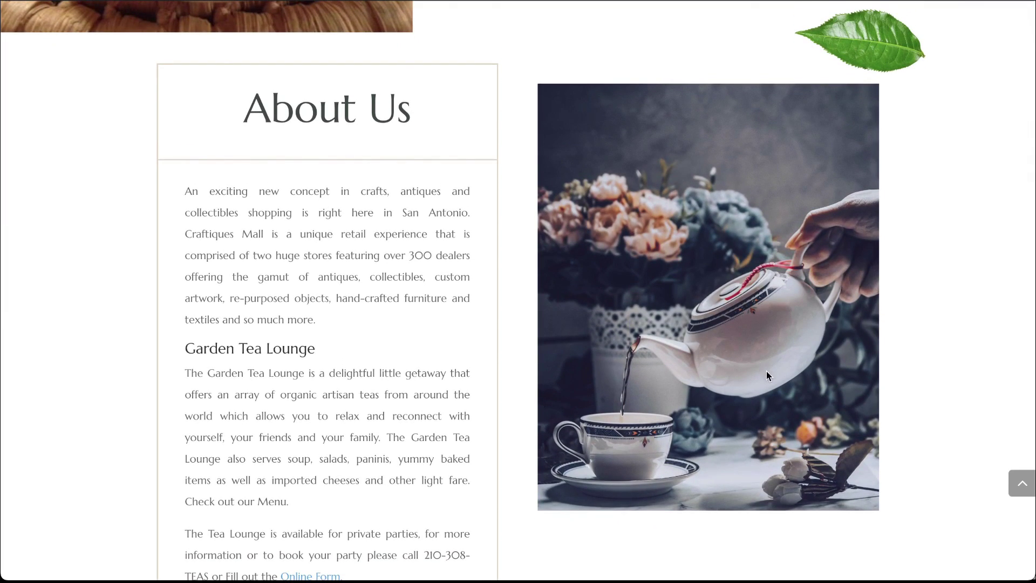
scroll(920, 272, "up", 7)
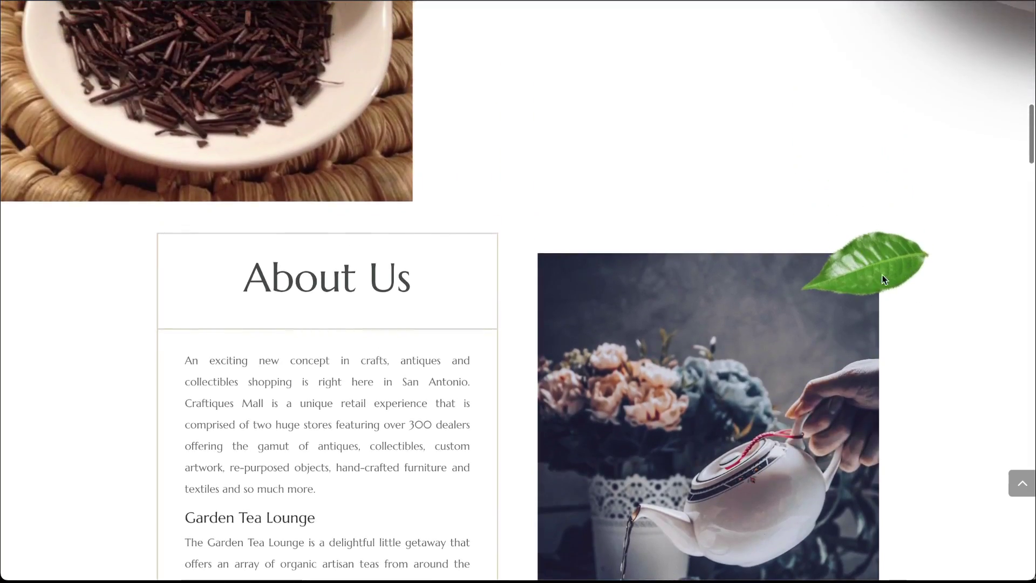
scroll(883, 295, "up", 8)
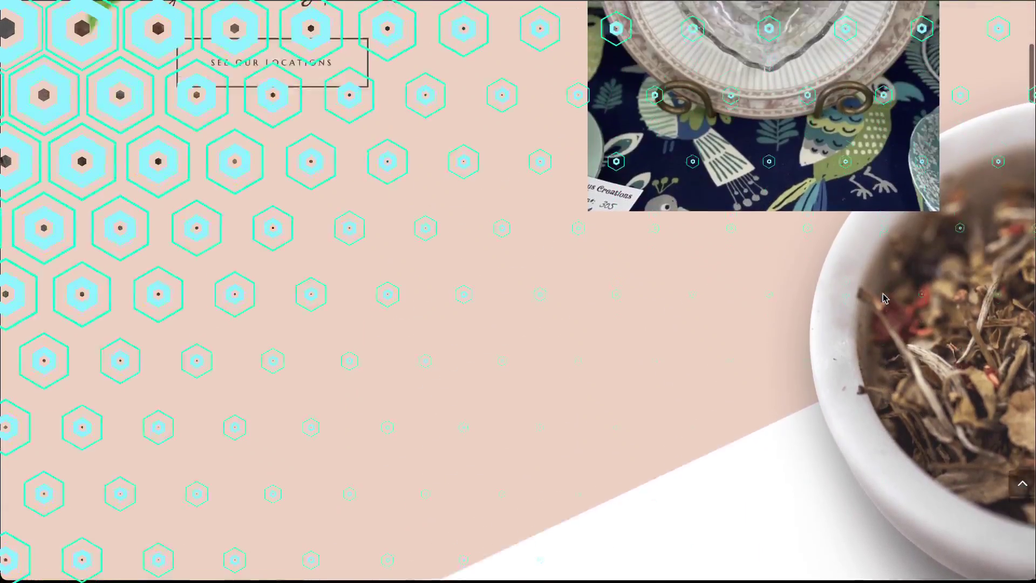